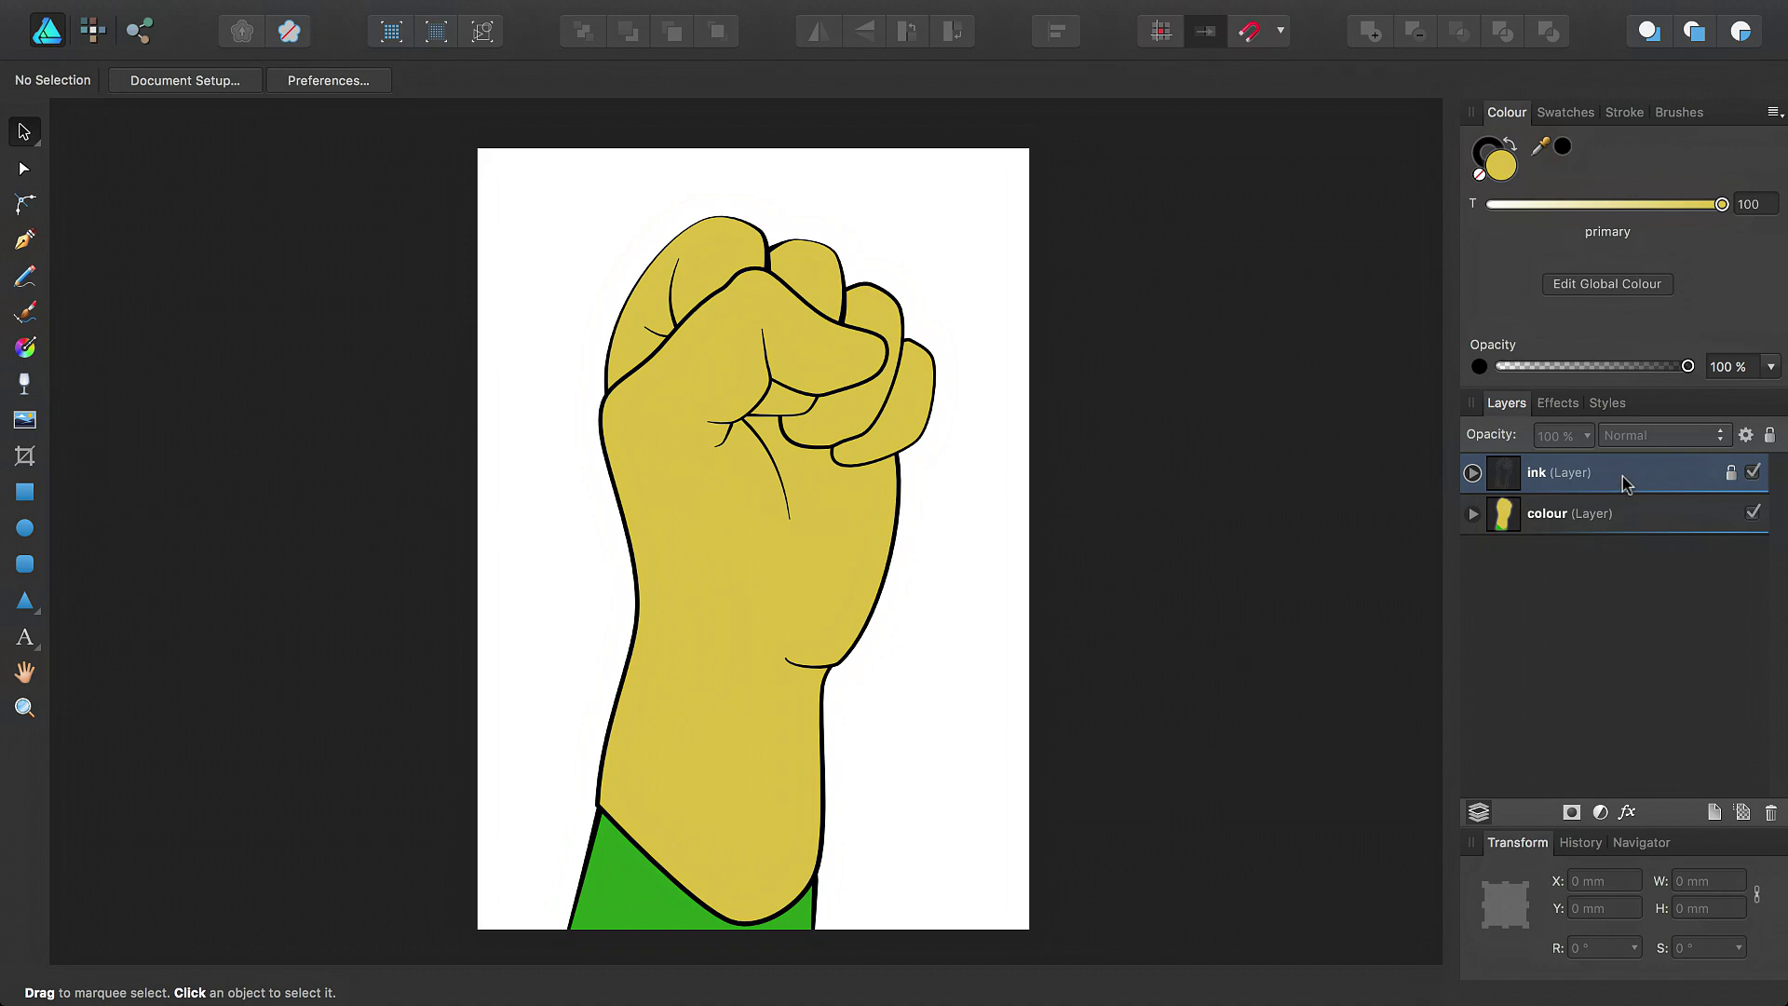
# Hide and re-show the ink outlines and colour fills to inspect the colours
pyautogui.click(1752, 474)
pyautogui.click(1752, 474)
pyautogui.click(1754, 512)
pyautogui.click(1754, 512)
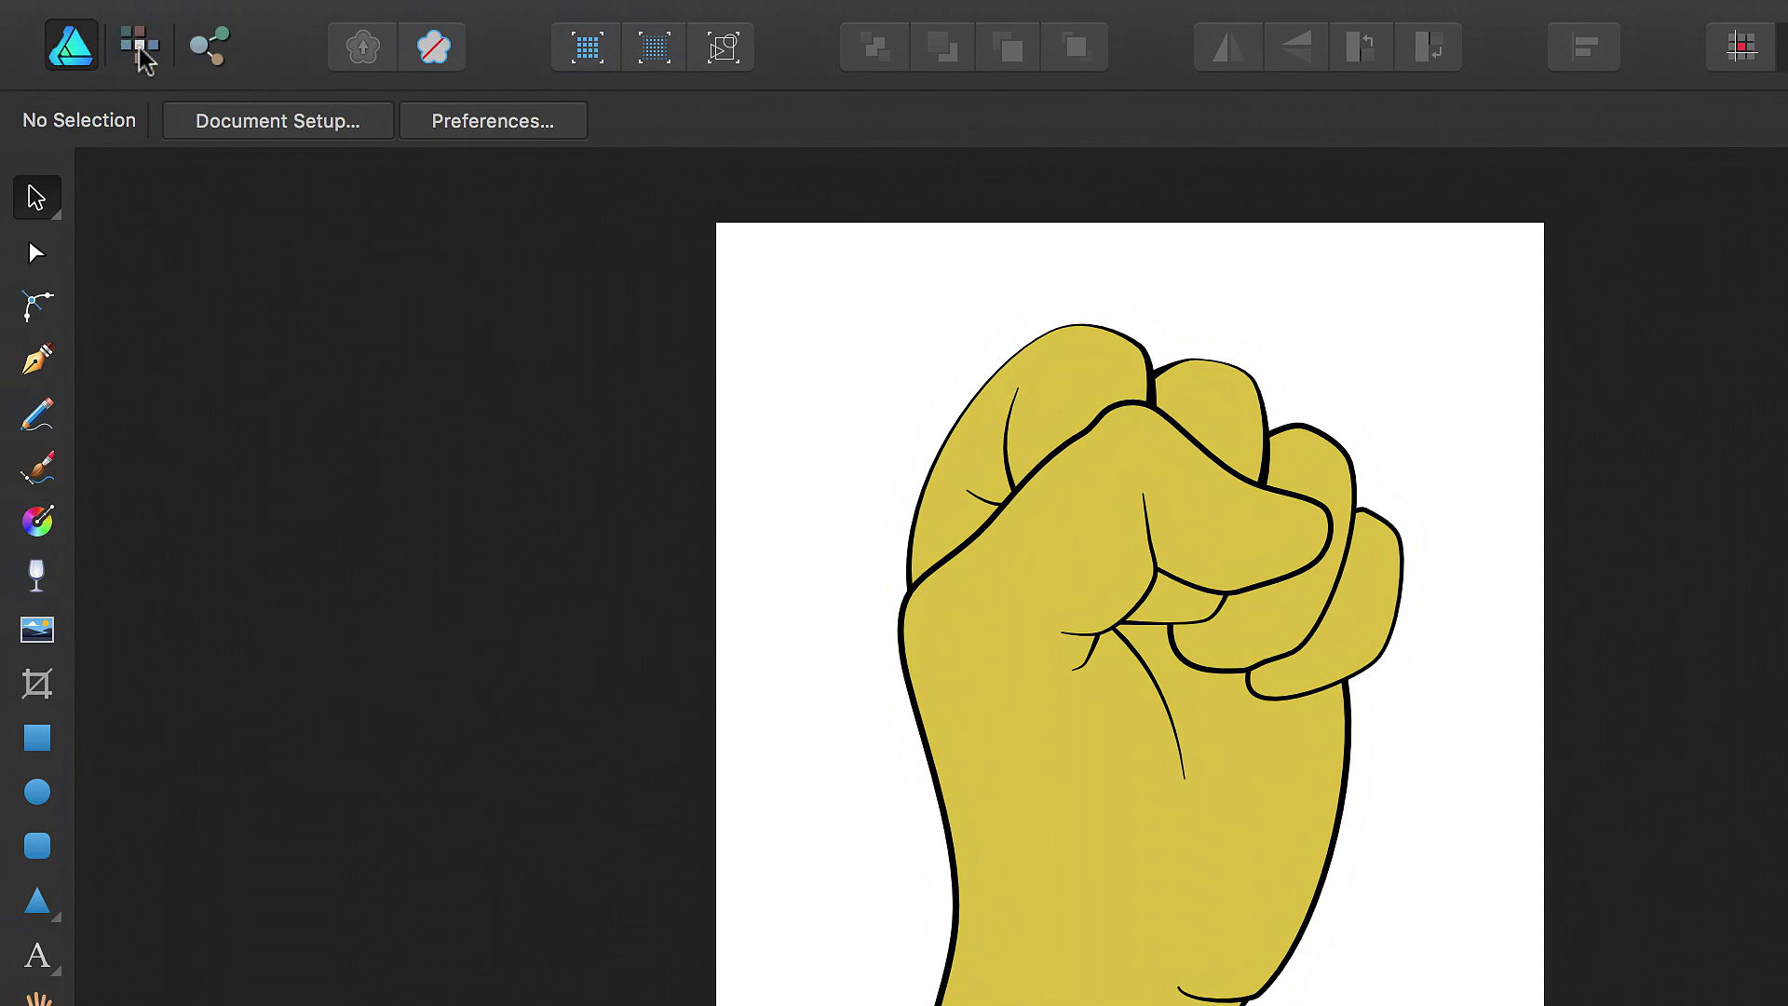
# In the Pixel Persona, select the thumb-palm shape and nest a new empty pixel layer inside it
pyautogui.click(141, 48)
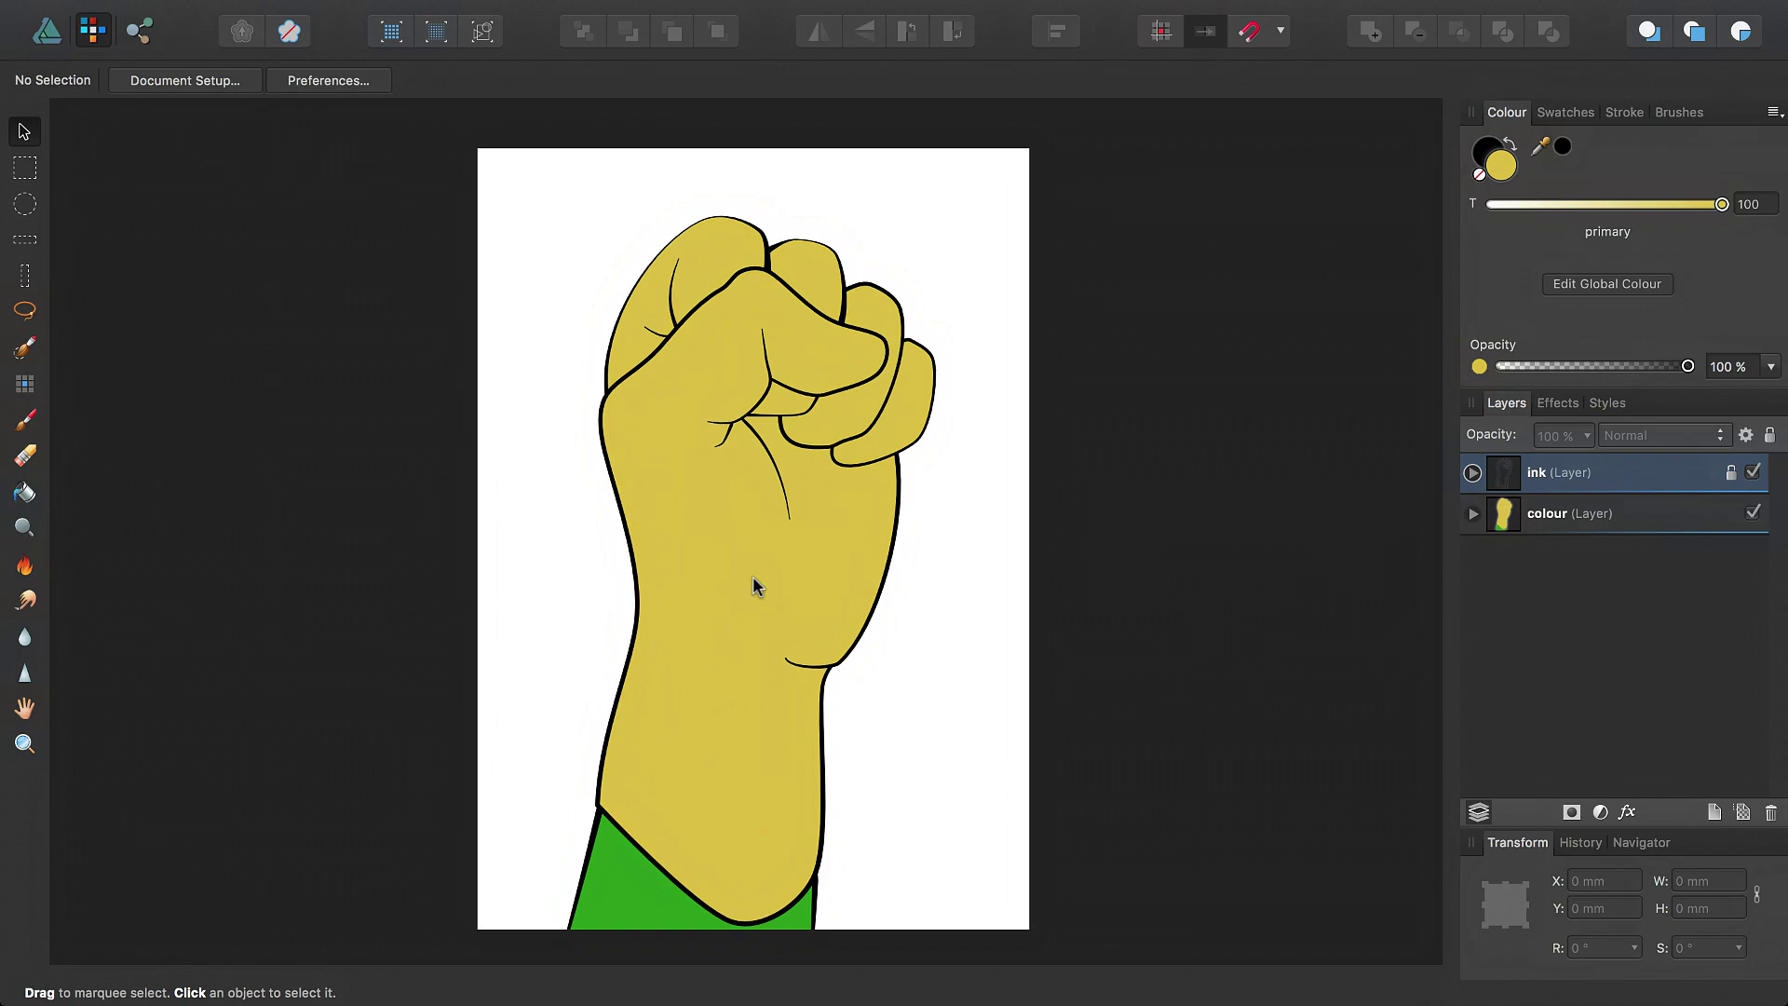
pyautogui.click(1477, 520)
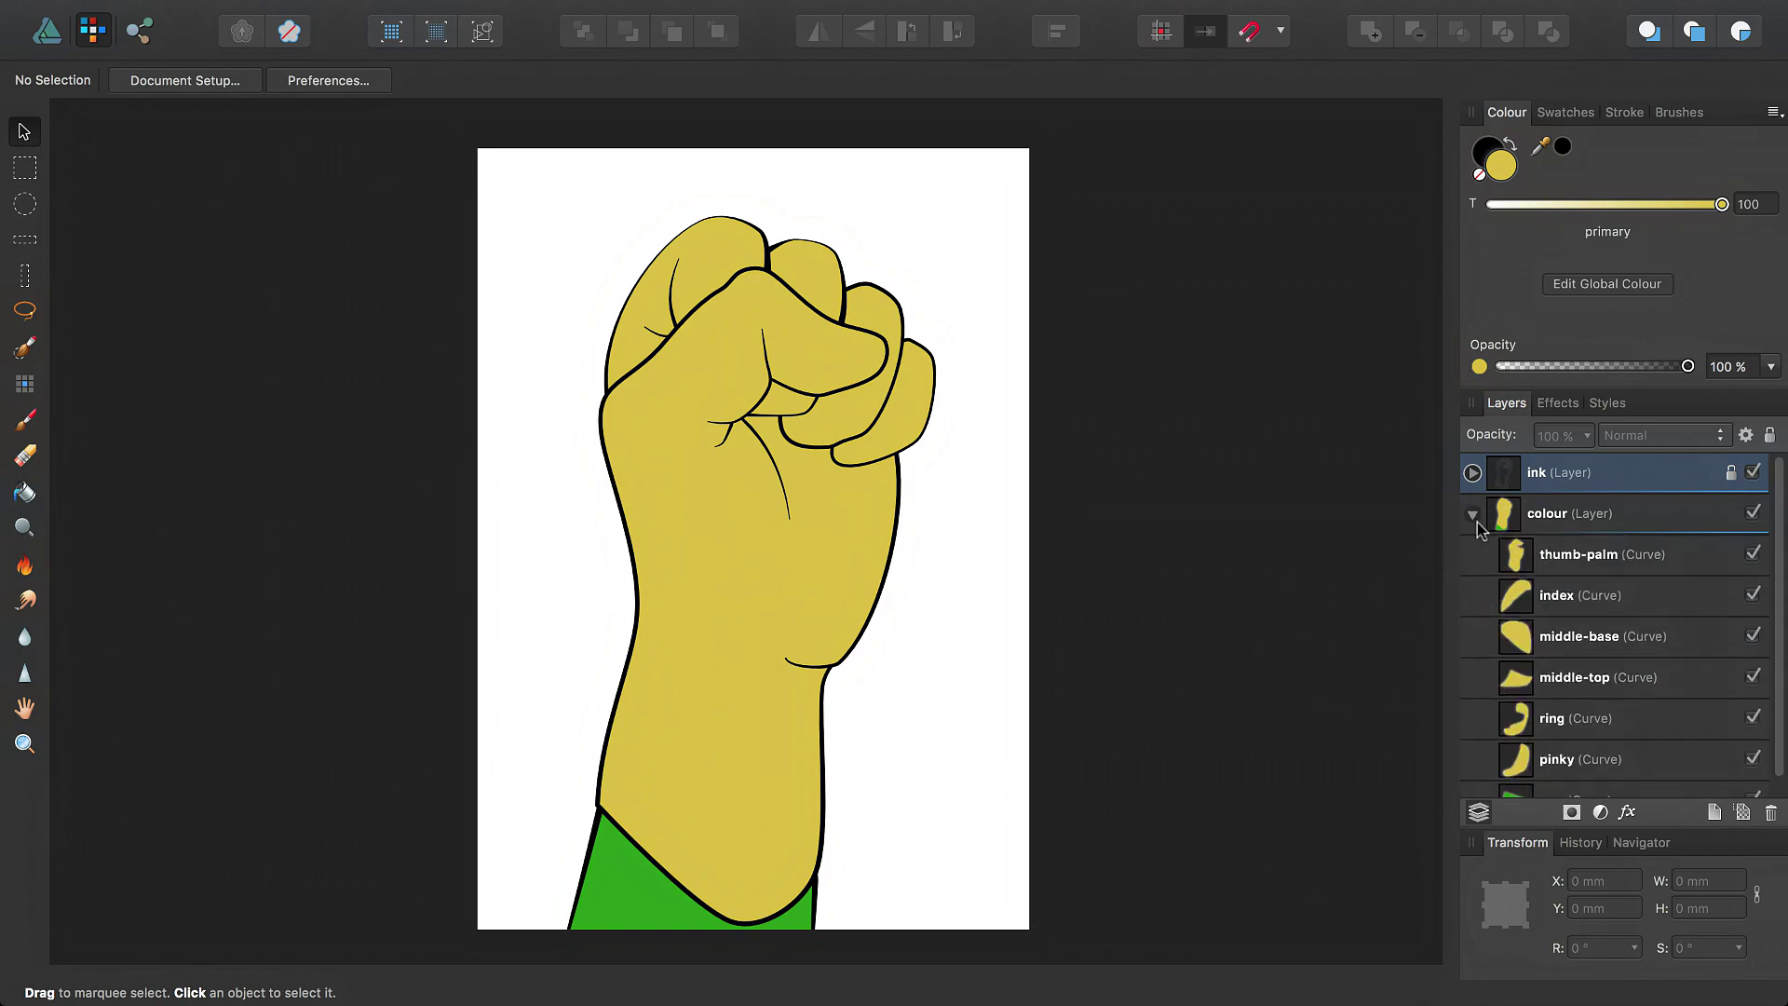
pyautogui.click(1583, 556)
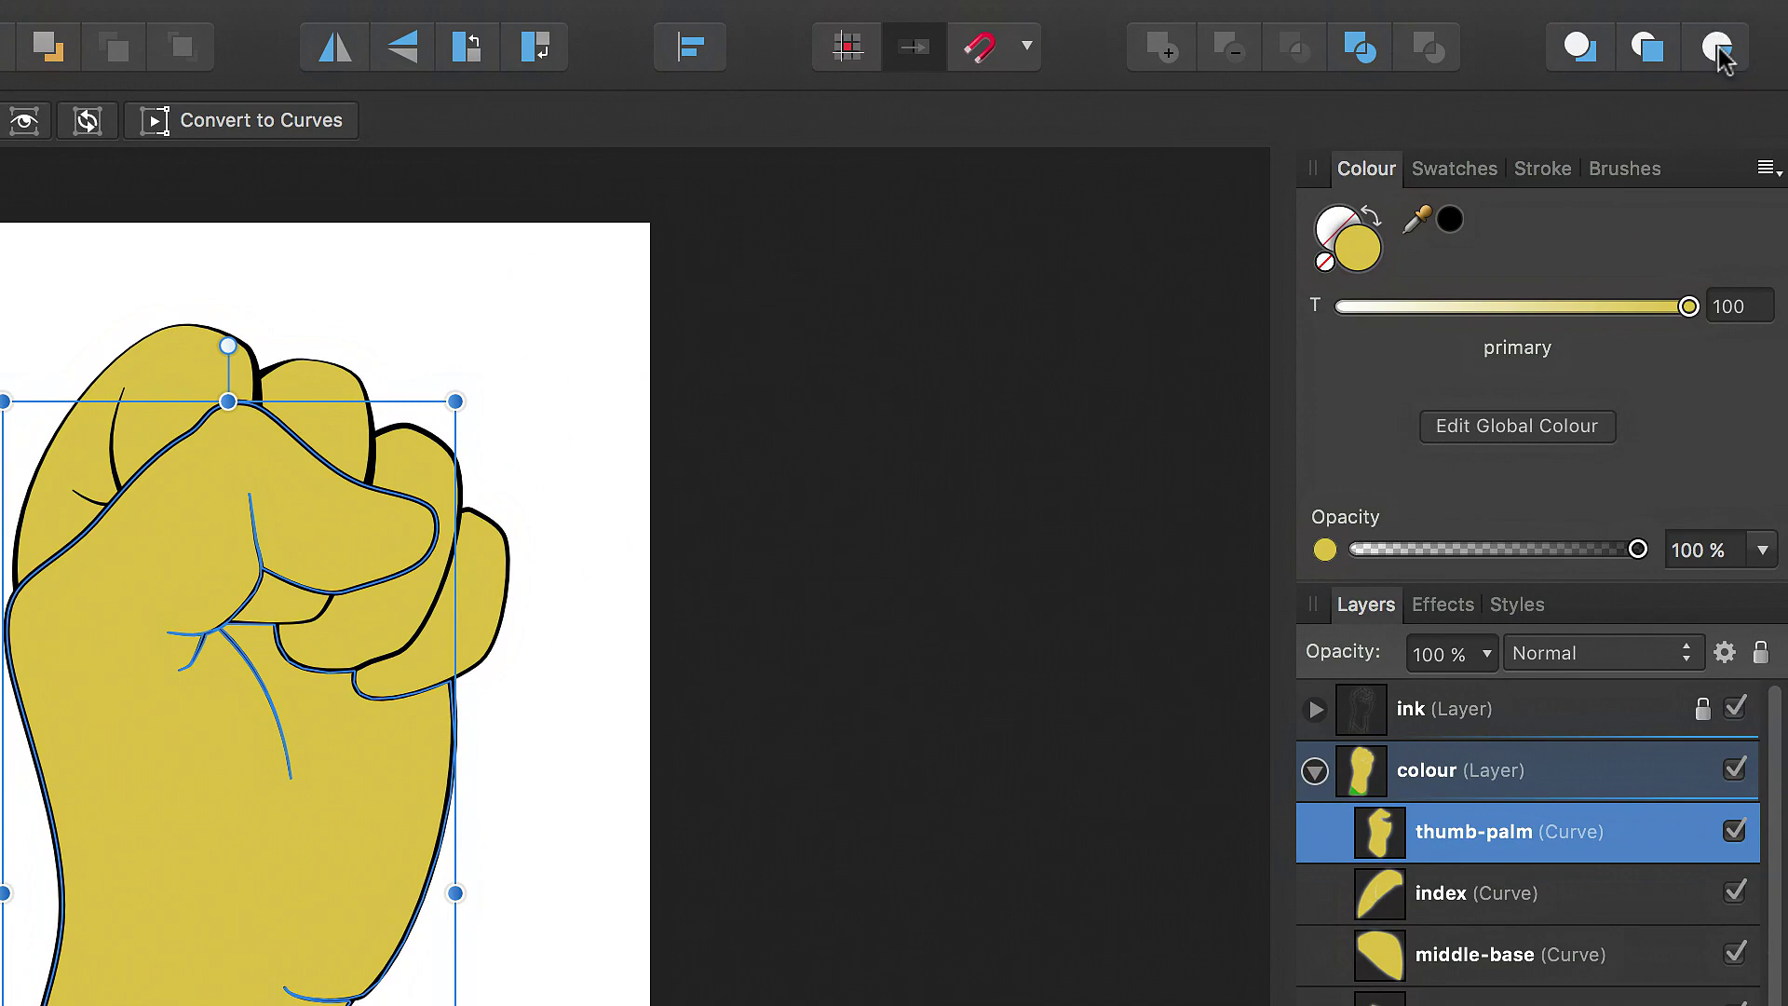
pyautogui.click(1719, 52)
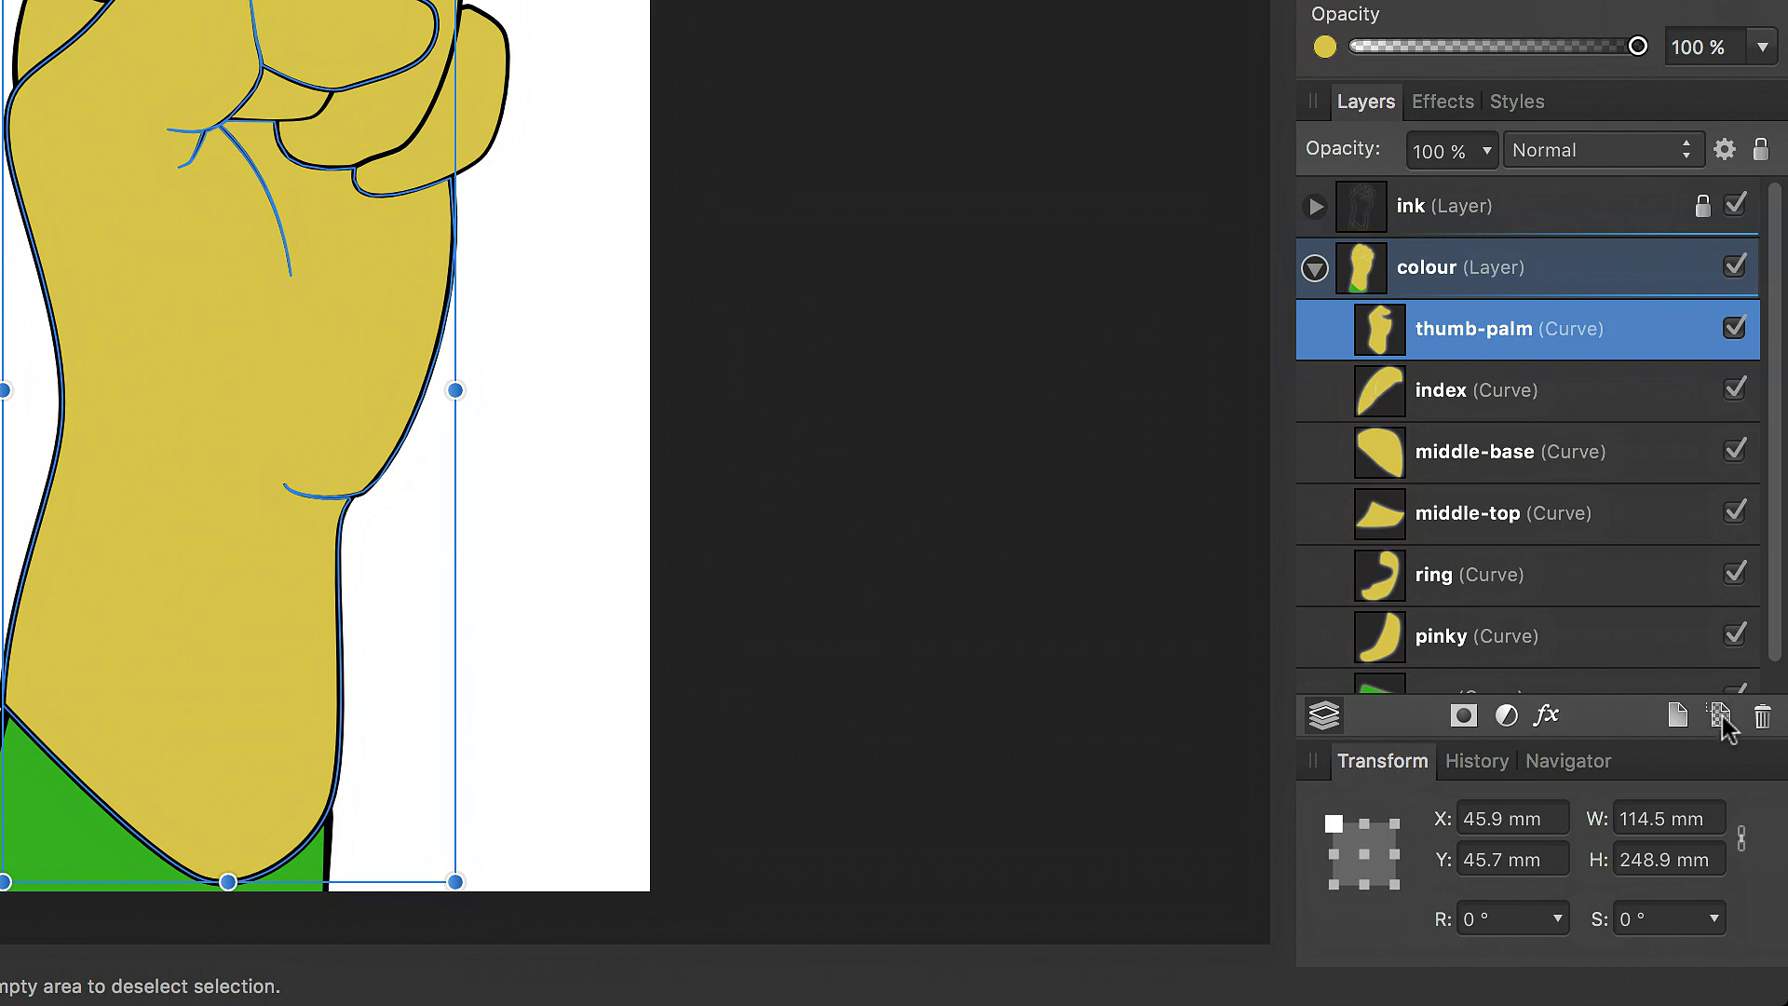
pyautogui.click(1721, 716)
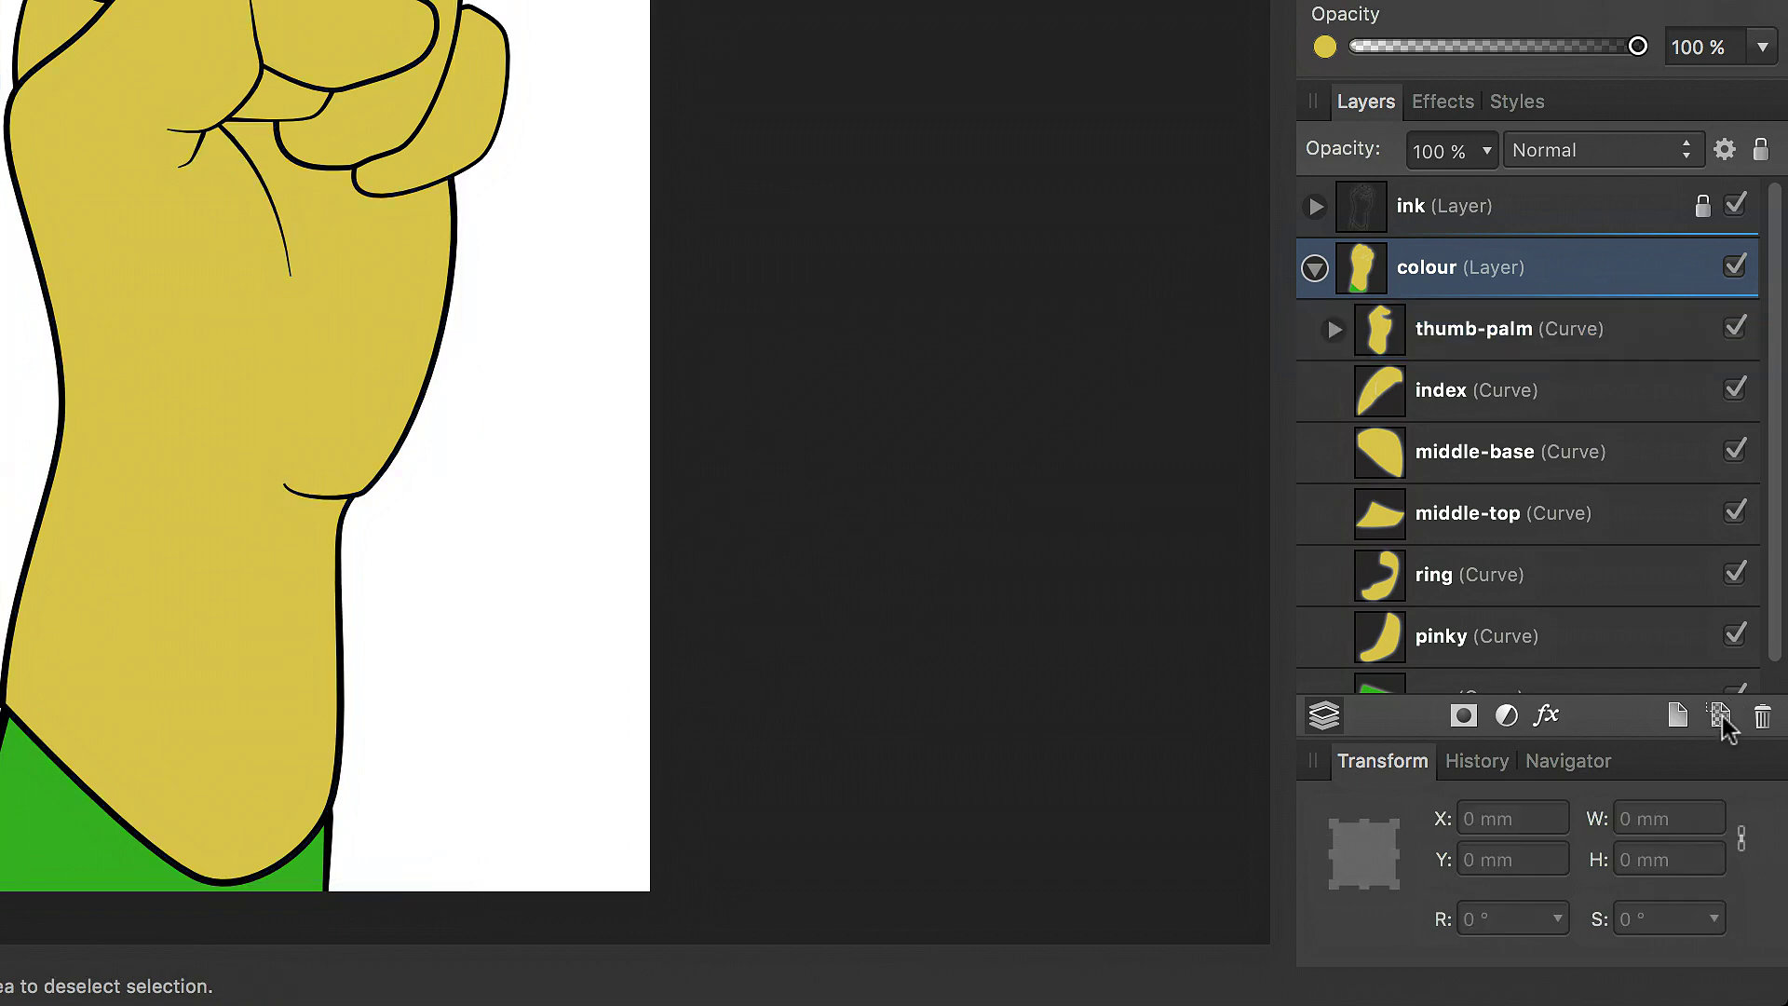
pyautogui.click(1336, 330)
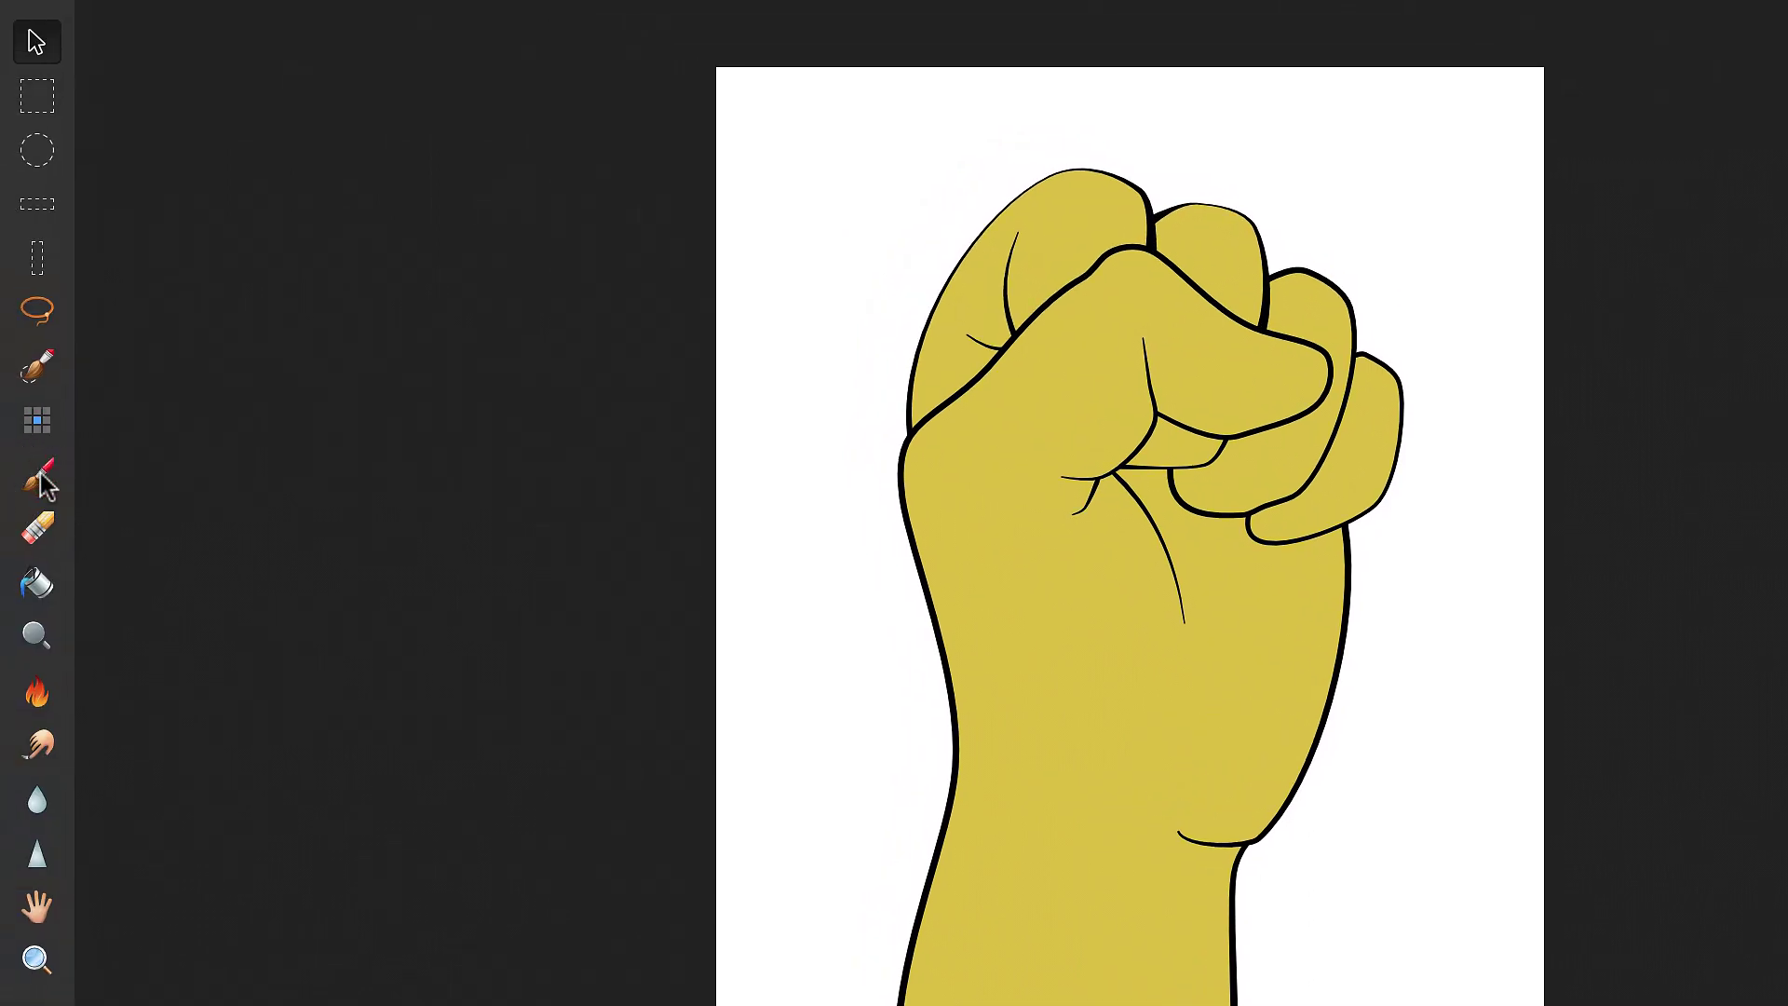
# Set the Paint Brush to grey from Swatches, 0% hardness and about 1047 px width
pyautogui.click(39, 475)
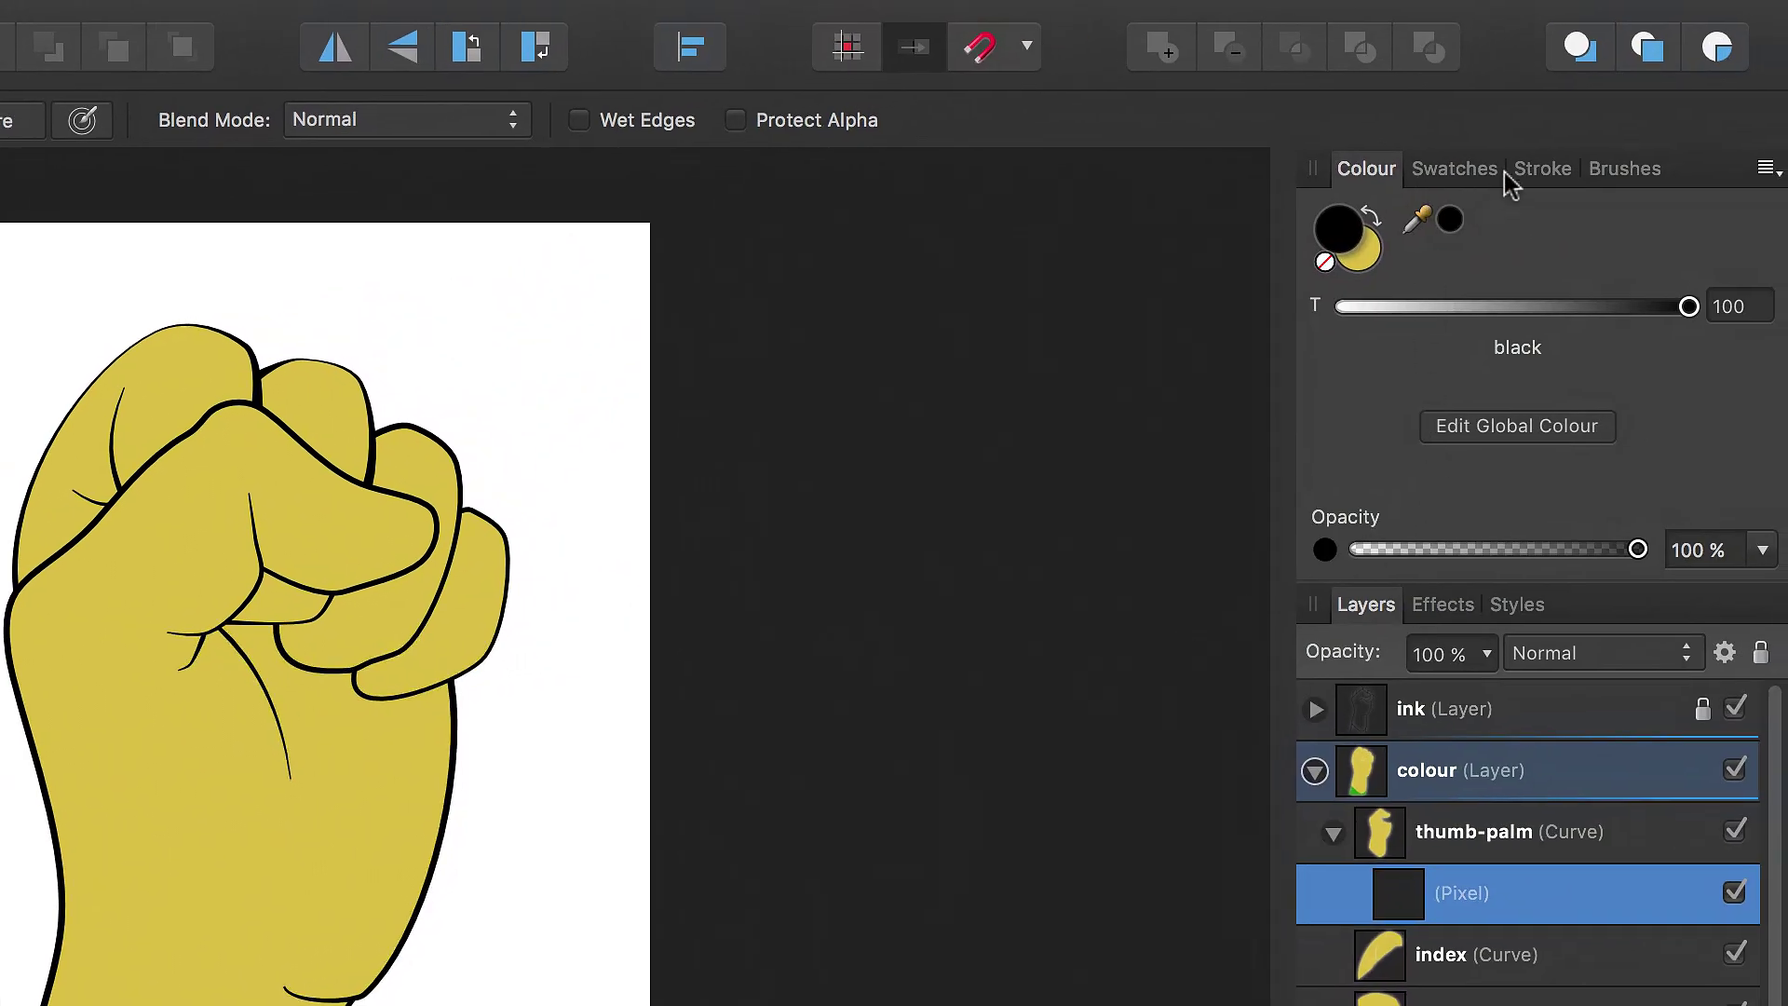
pyautogui.click(1456, 170)
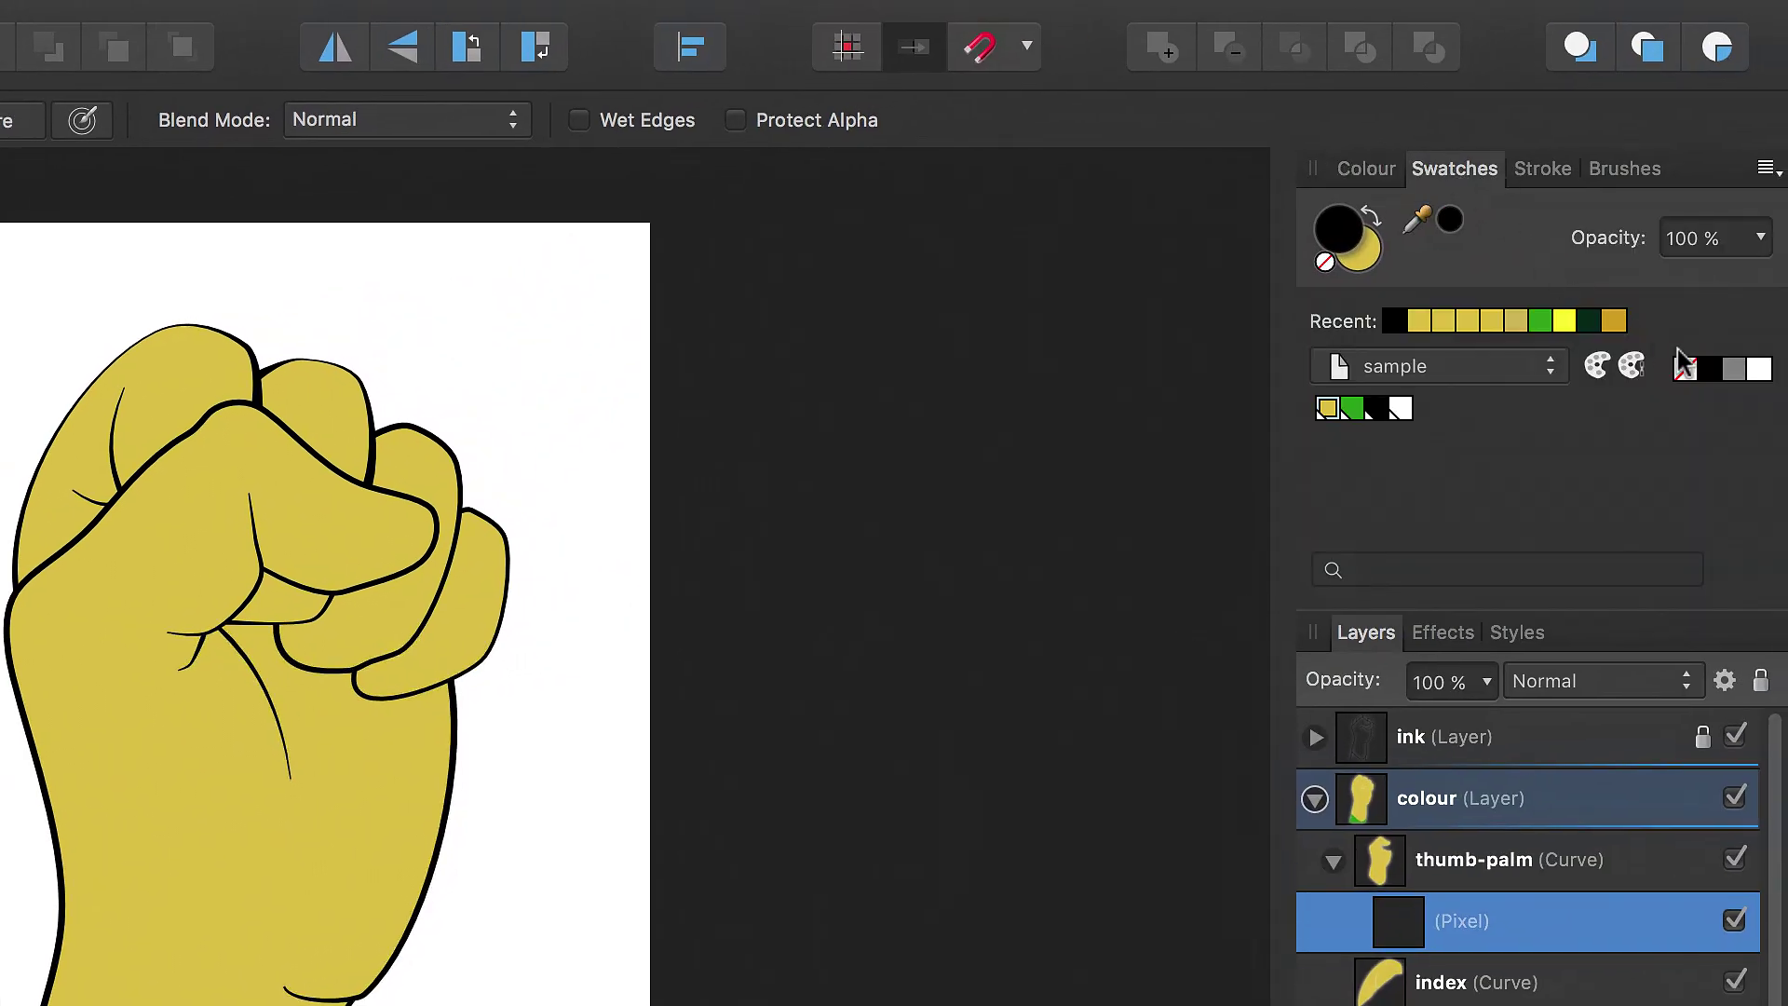
pyautogui.click(1736, 373)
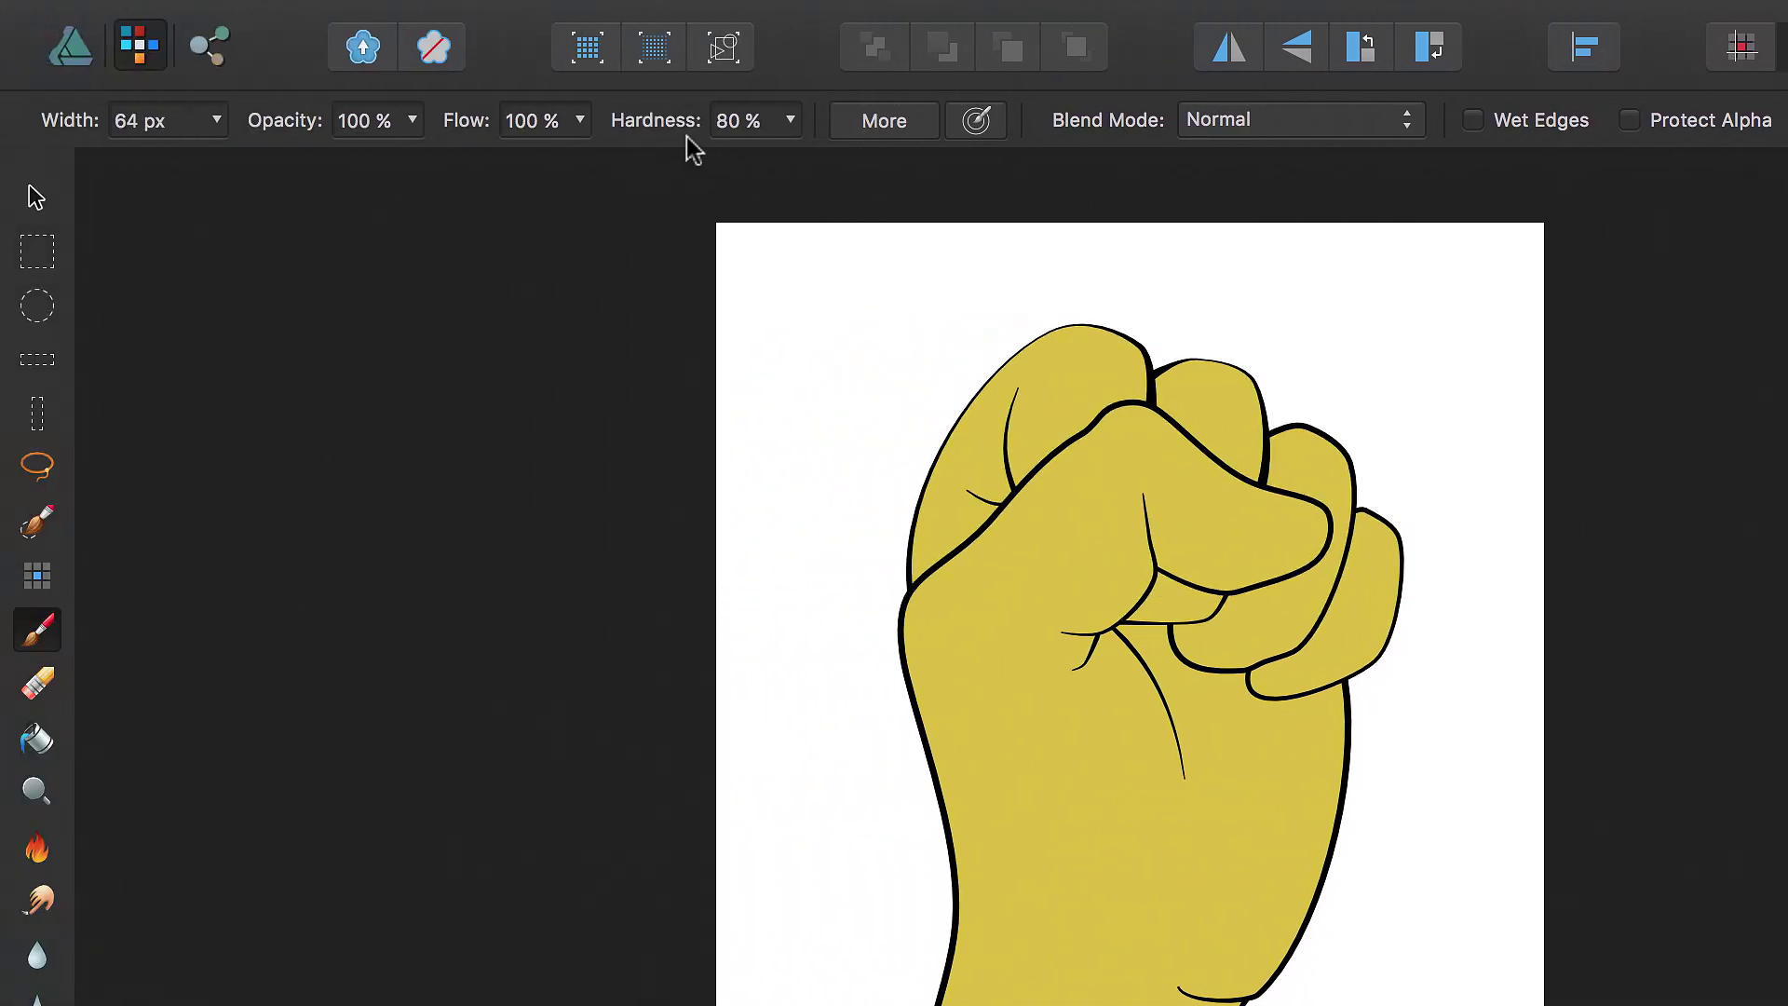
pyautogui.click(790, 123)
pyautogui.moveTo(786, 167); pyautogui.dragTo(522, 177)
pyautogui.press(']')
pyautogui.press(']')
pyautogui.press(']')
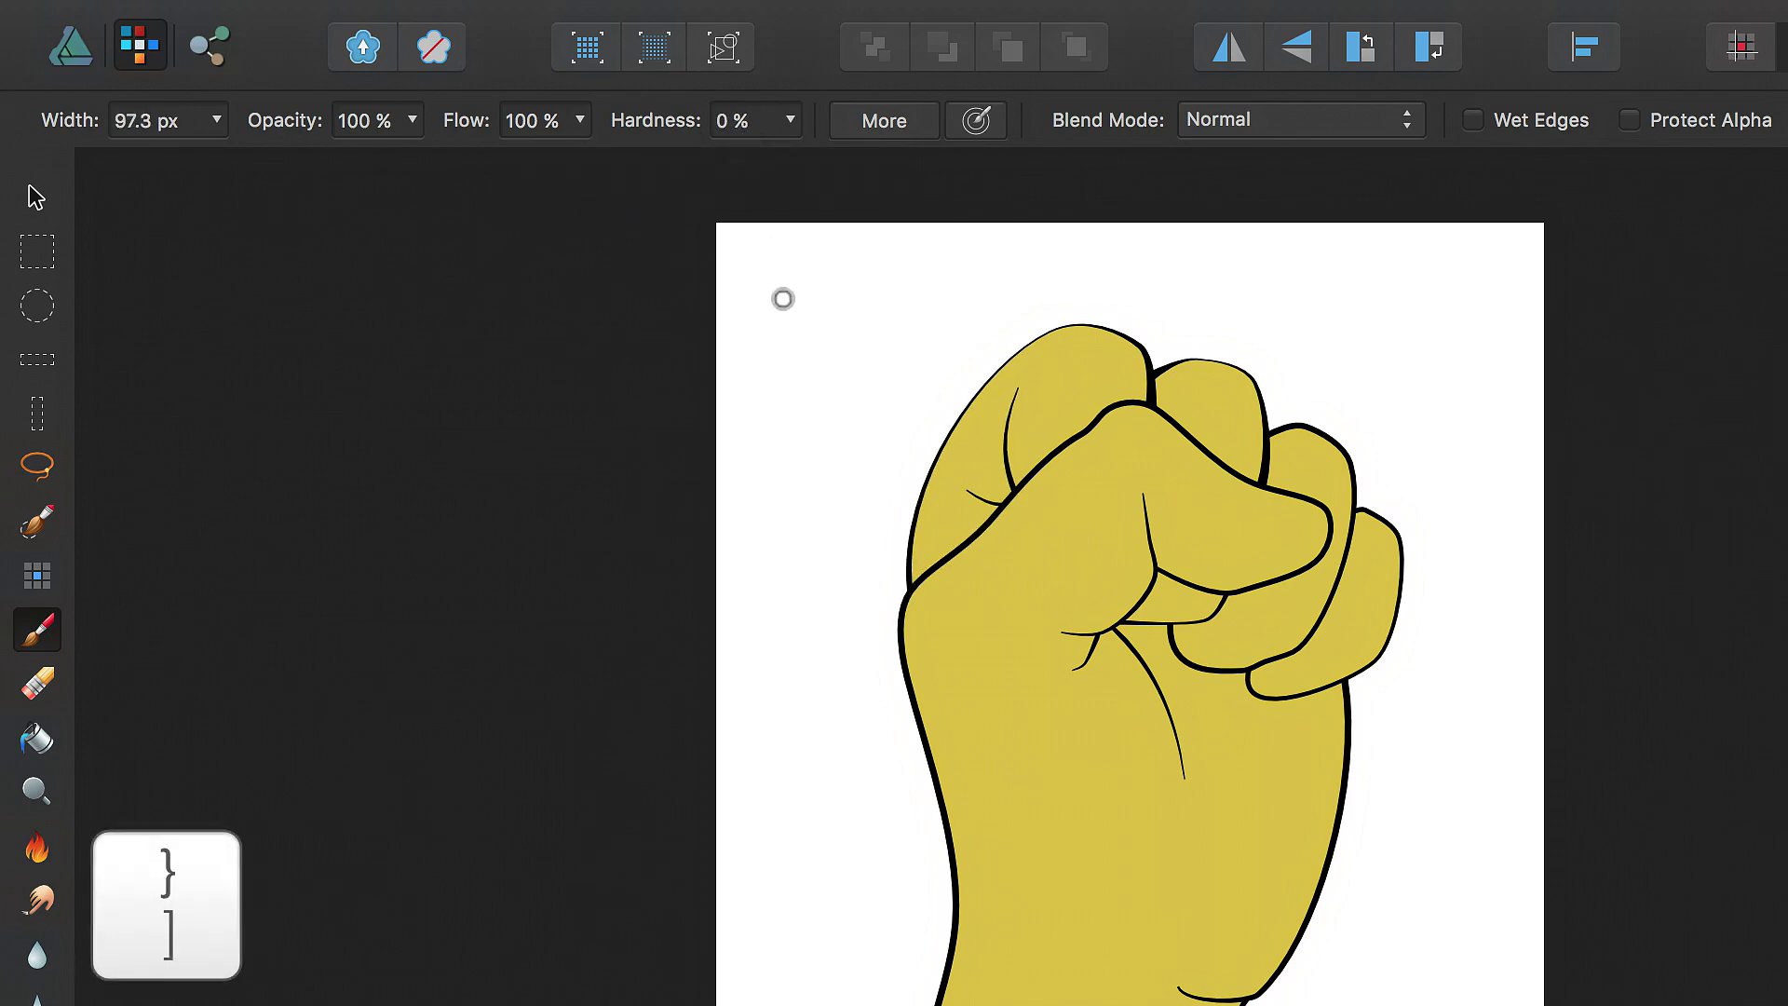
pyautogui.press(']')
pyautogui.press(']')
pyautogui.press(']')
pyautogui.press(']')
pyautogui.press(']')
pyautogui.press(']')
pyautogui.press(']')
pyautogui.press(']')
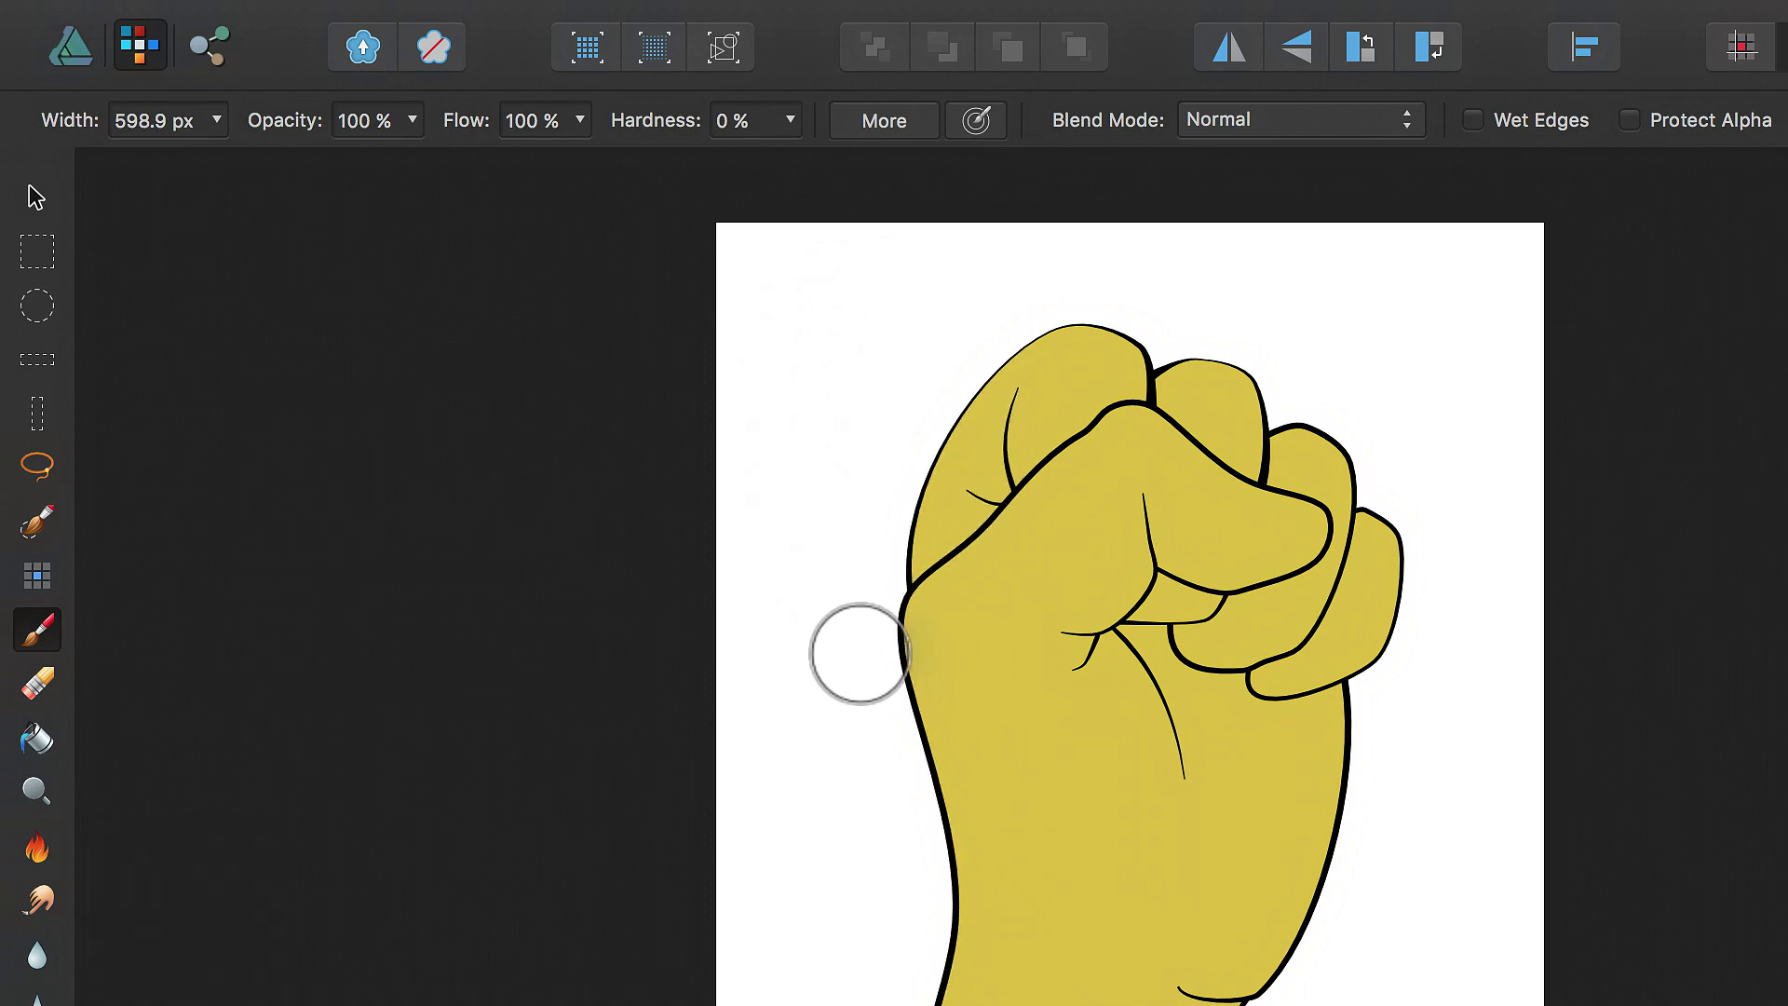
pyautogui.press(']')
pyautogui.press(']')
pyautogui.press(']')
pyautogui.press(']')
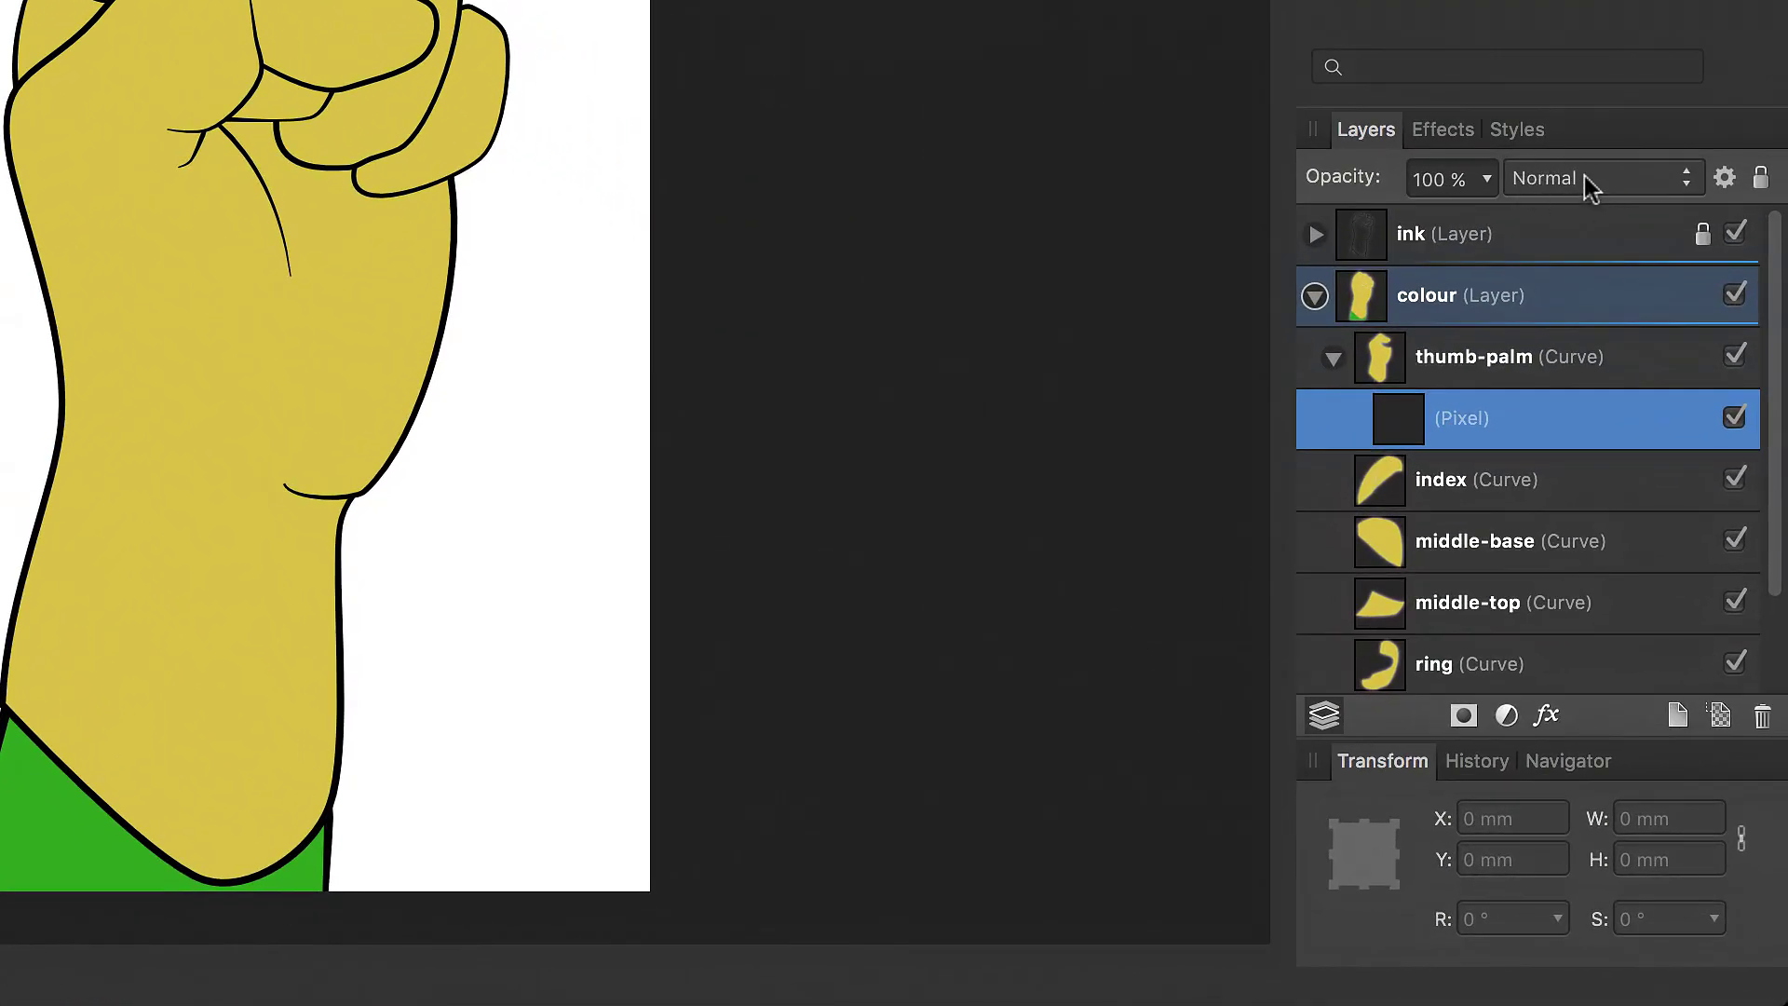
# Set the pixel layer to Screen, brush a highlight up the forearm's left edge, and lower opacity to 75%
pyautogui.click(1591, 178)
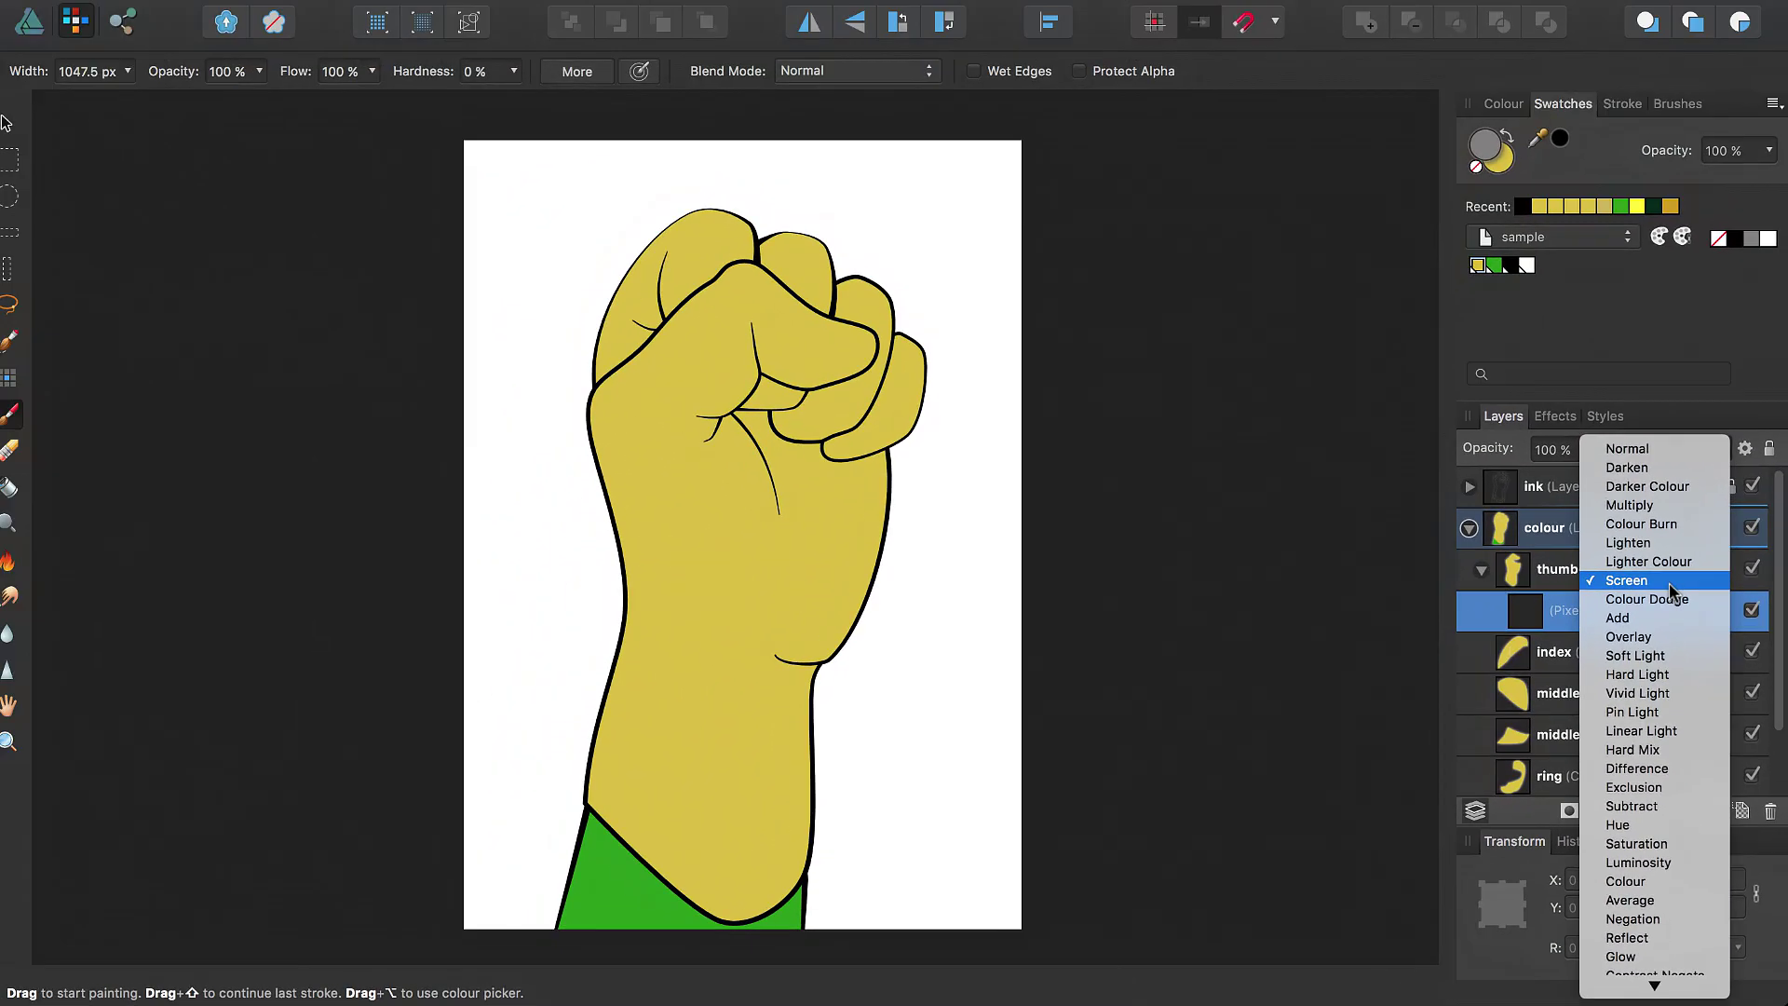
pyautogui.click(1612, 378)
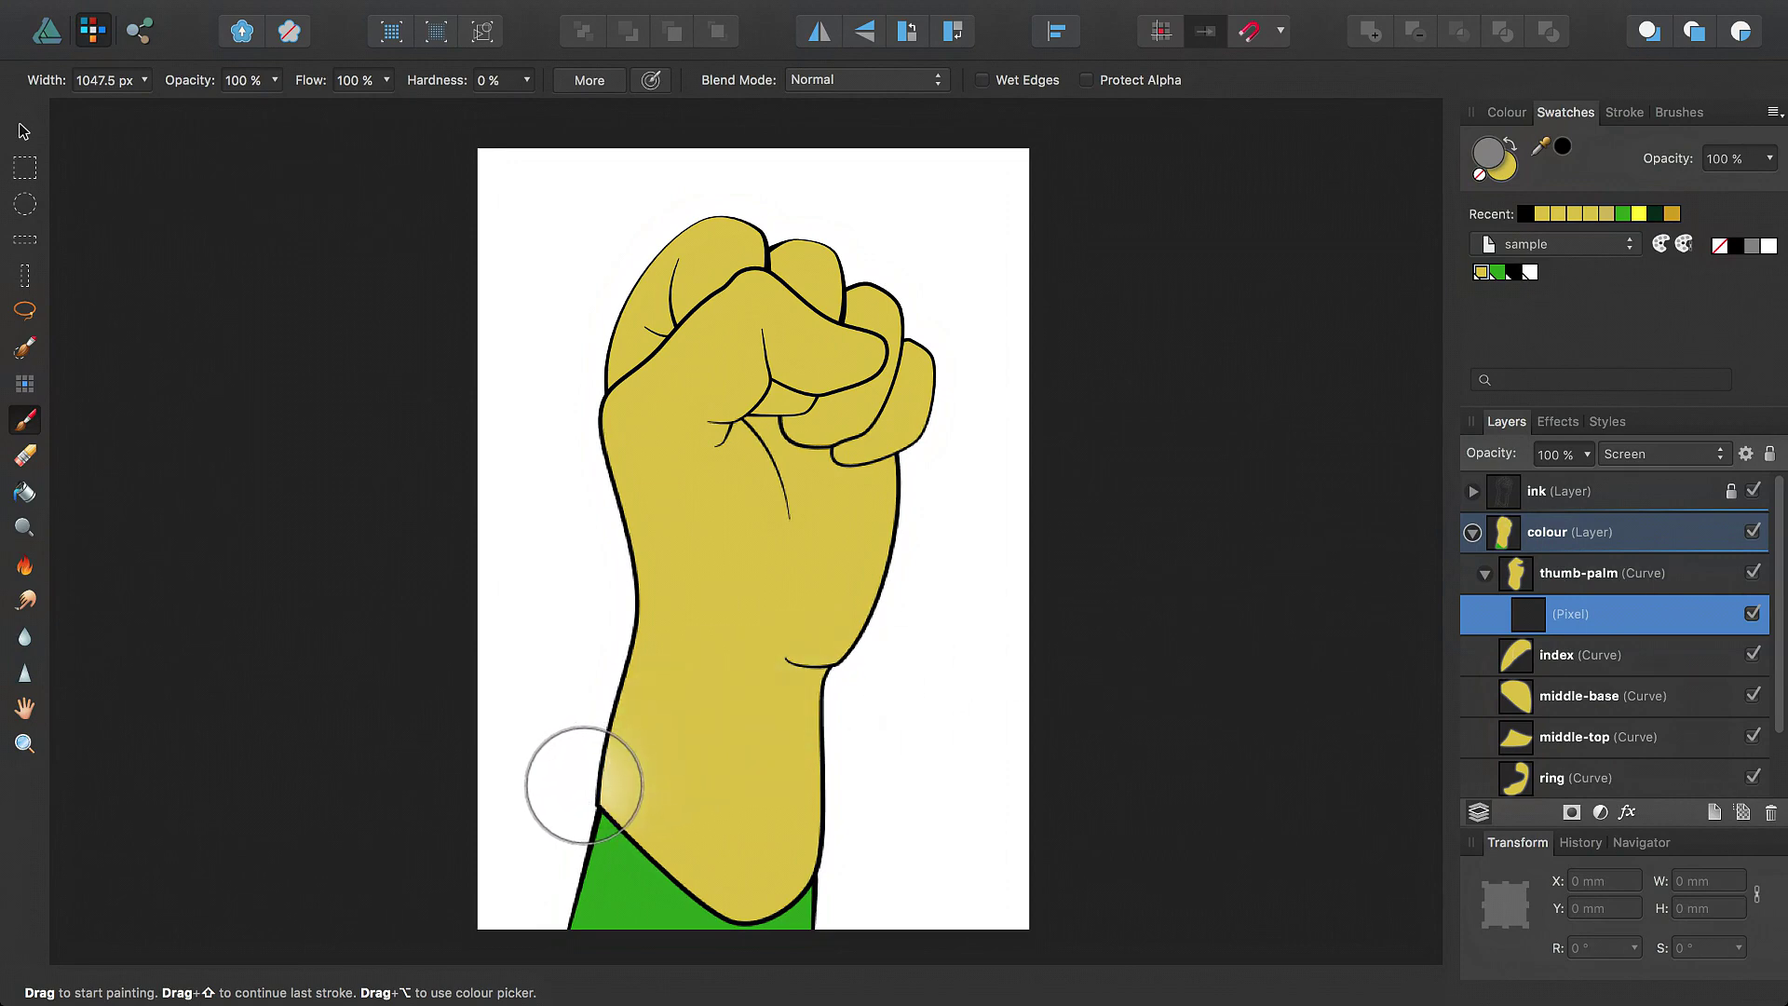
pyautogui.moveTo(581, 787)
pyautogui.mouseDown()
pyautogui.moveTo(610, 608)
pyautogui.moveTo(572, 428)
pyautogui.moveTo(603, 358)
pyautogui.moveTo(742, 252)
pyautogui.mouseUp()
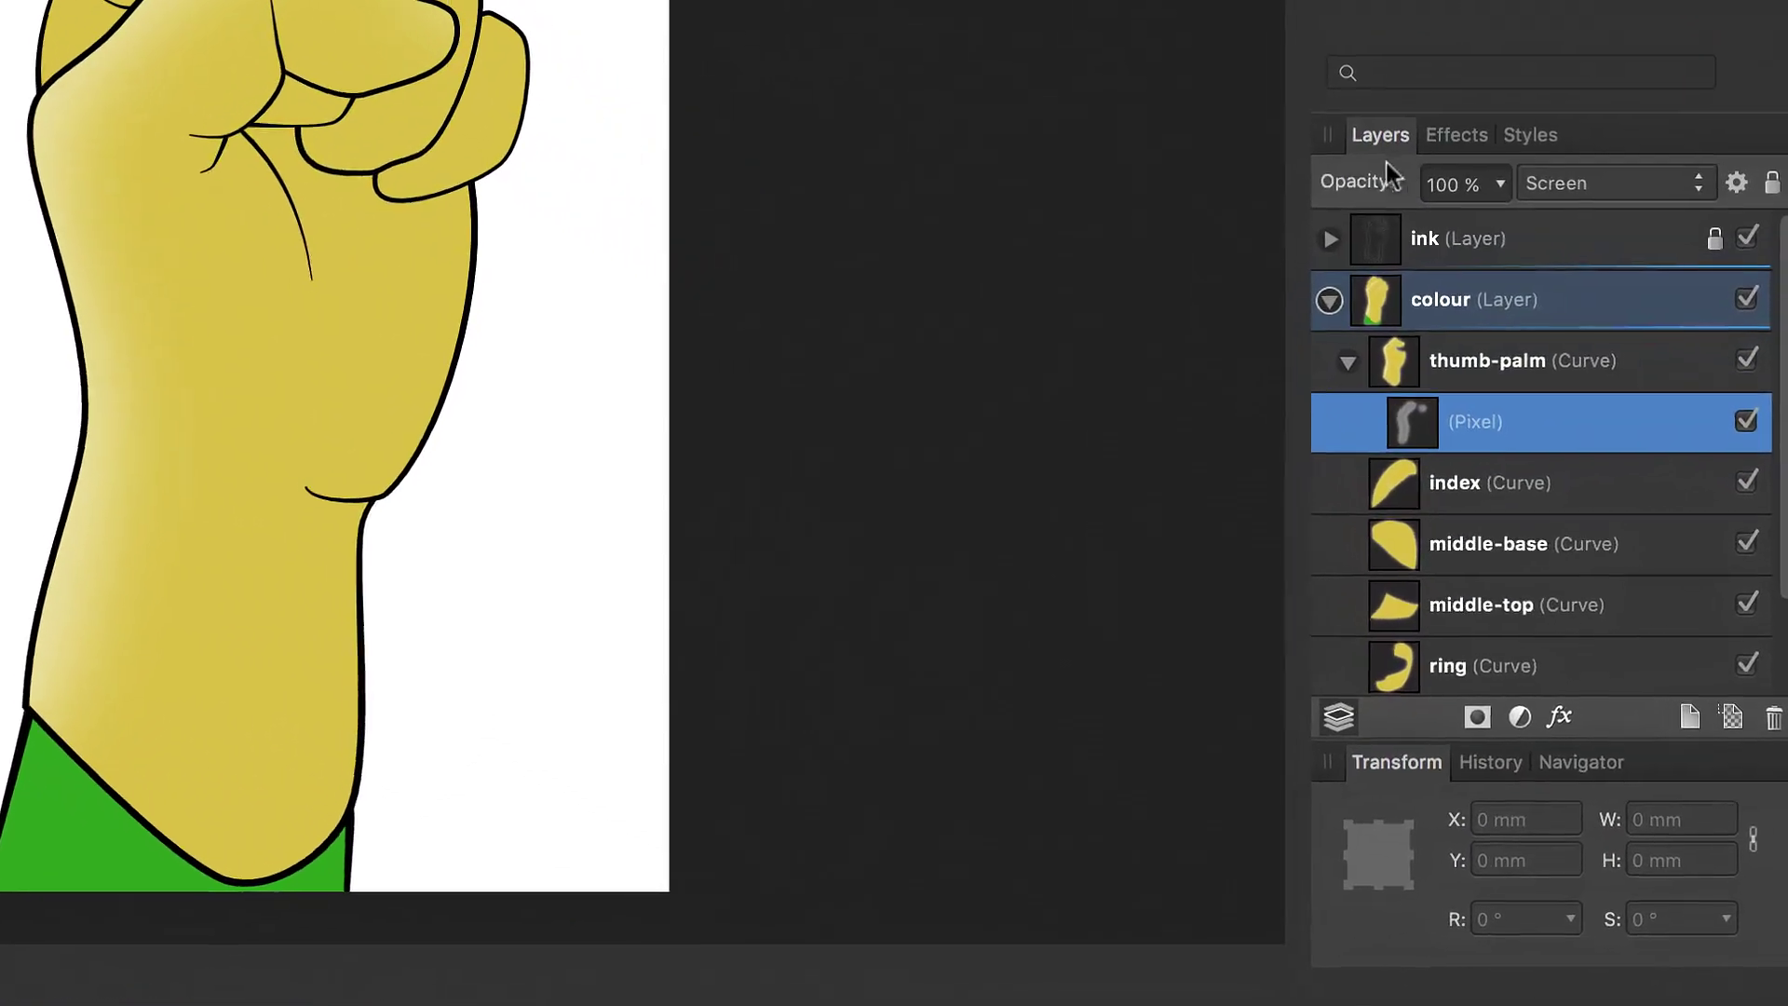
pyautogui.click(1496, 179)
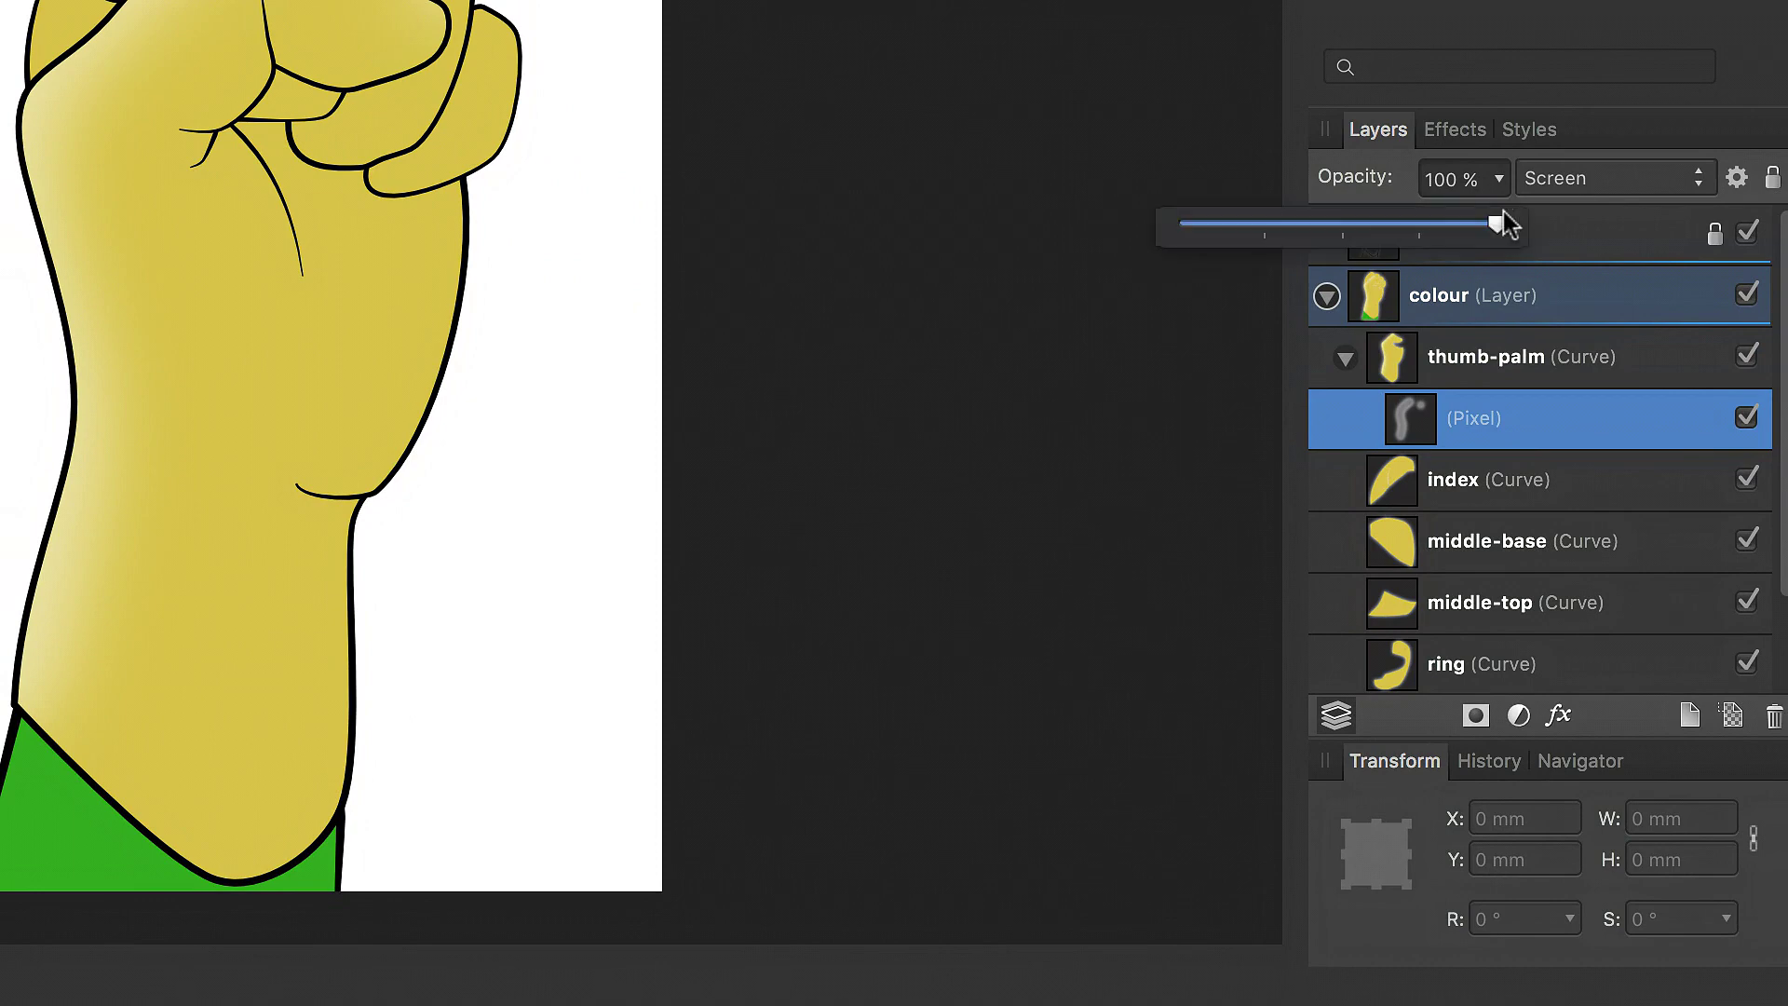
pyautogui.moveTo(1498, 223); pyautogui.dragTo(1420, 227)
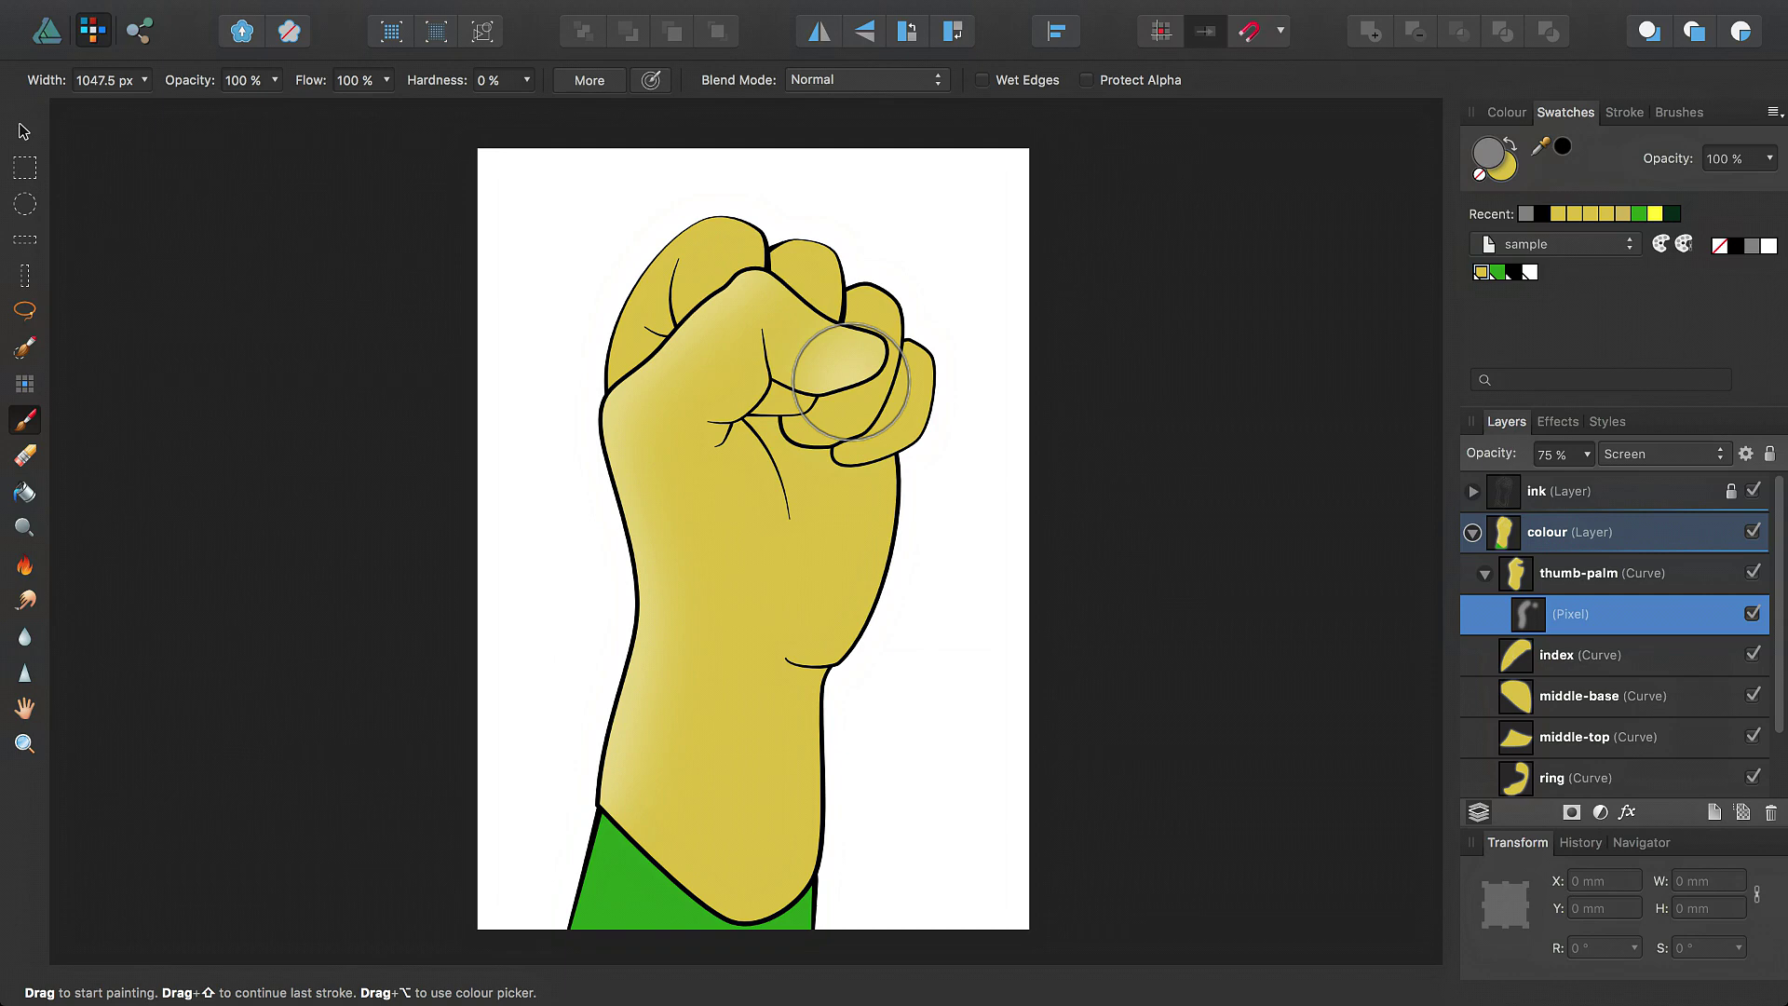
# Undo the stray highlight, add a Multiply pixel layer, and paint a 395 px shadow beside the thumb
pyautogui.press('super+z')
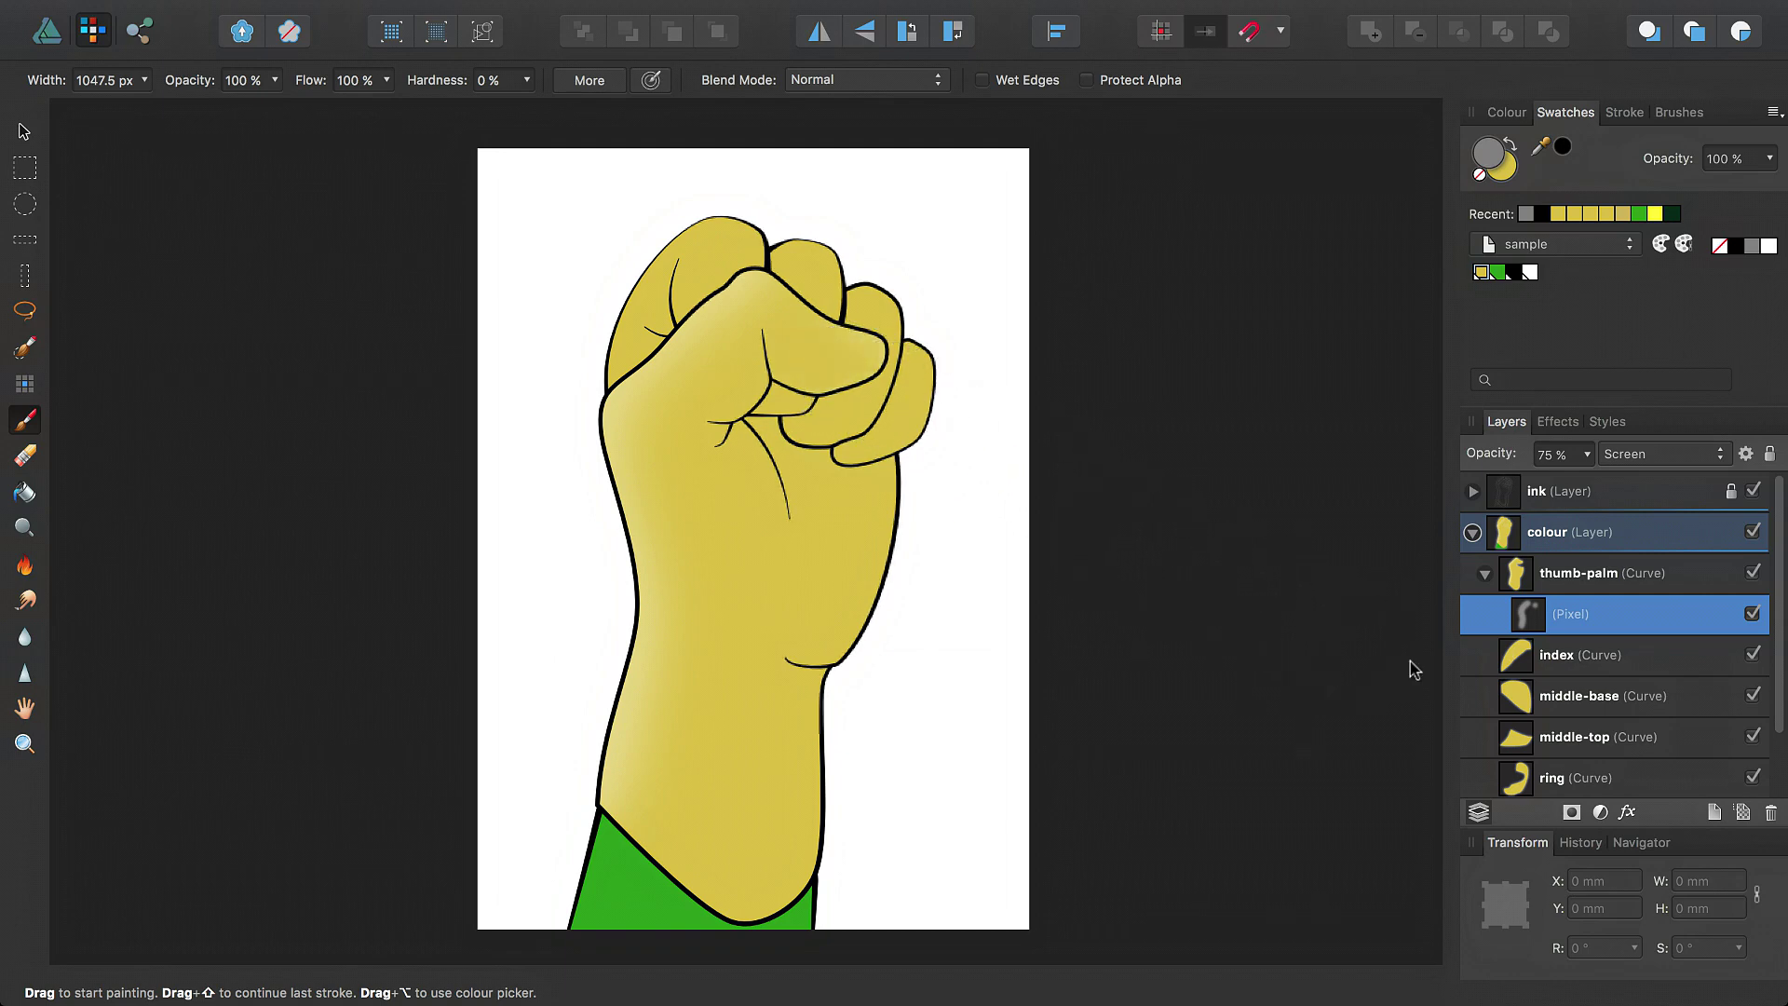
pyautogui.click(1742, 814)
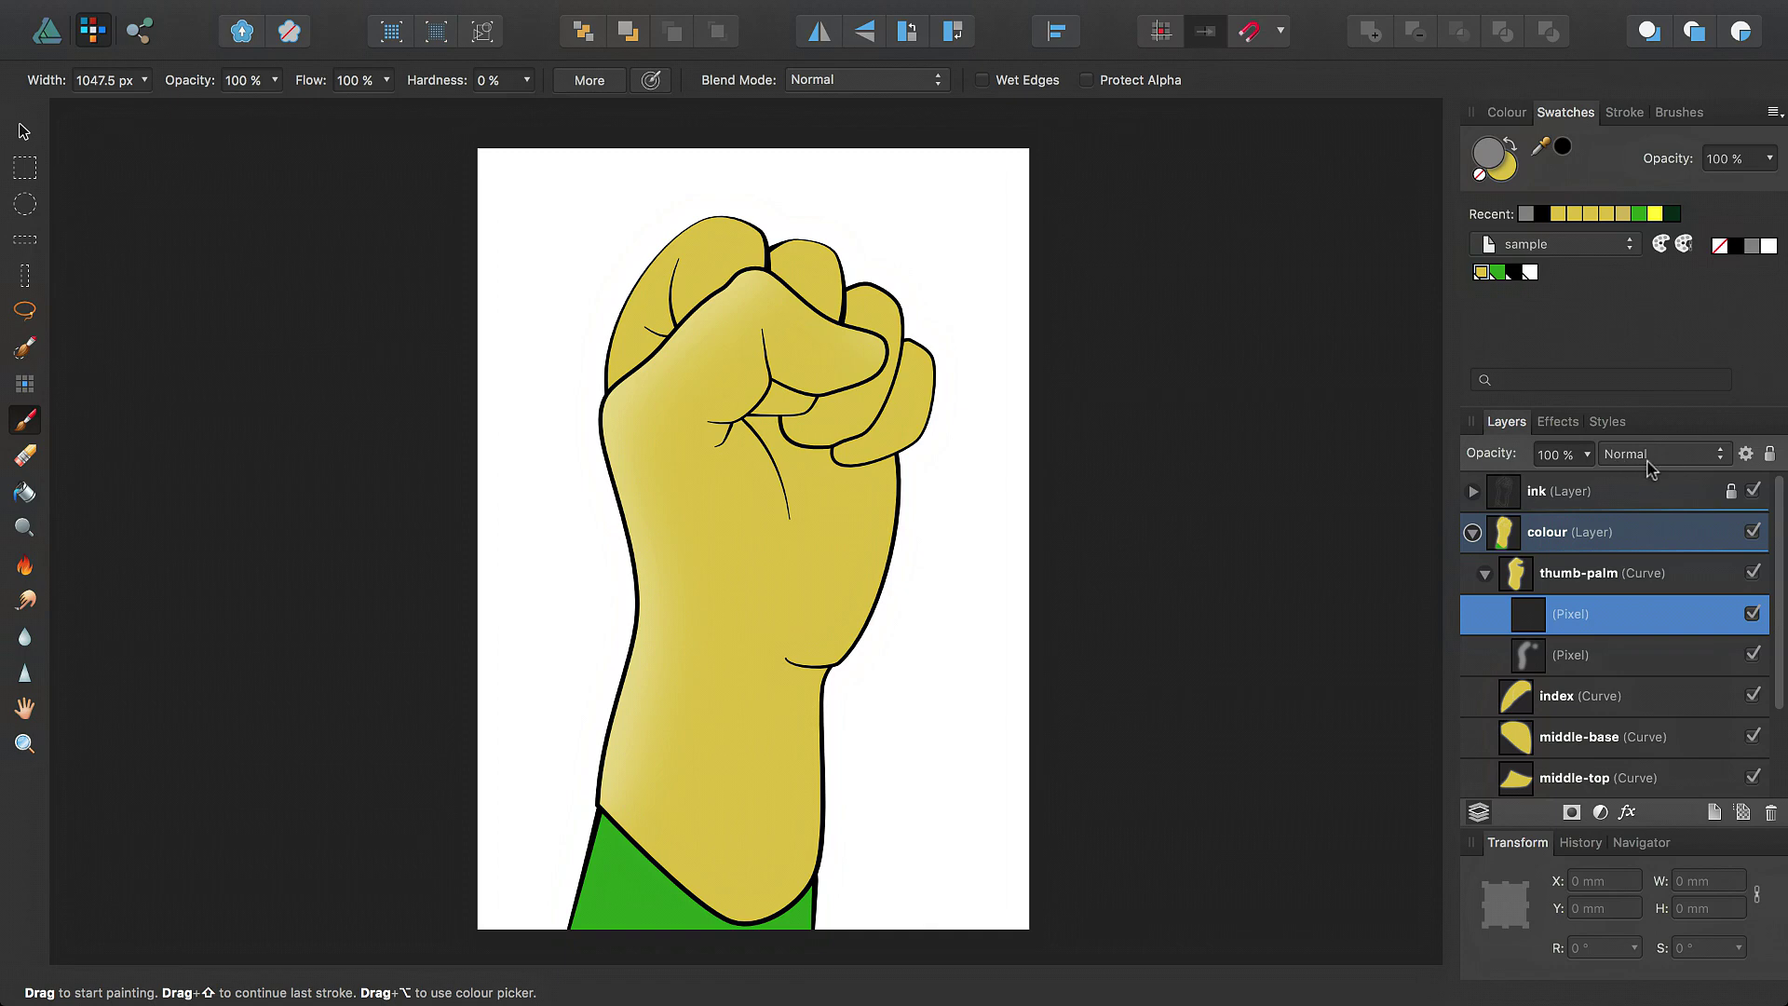
pyautogui.click(1658, 455)
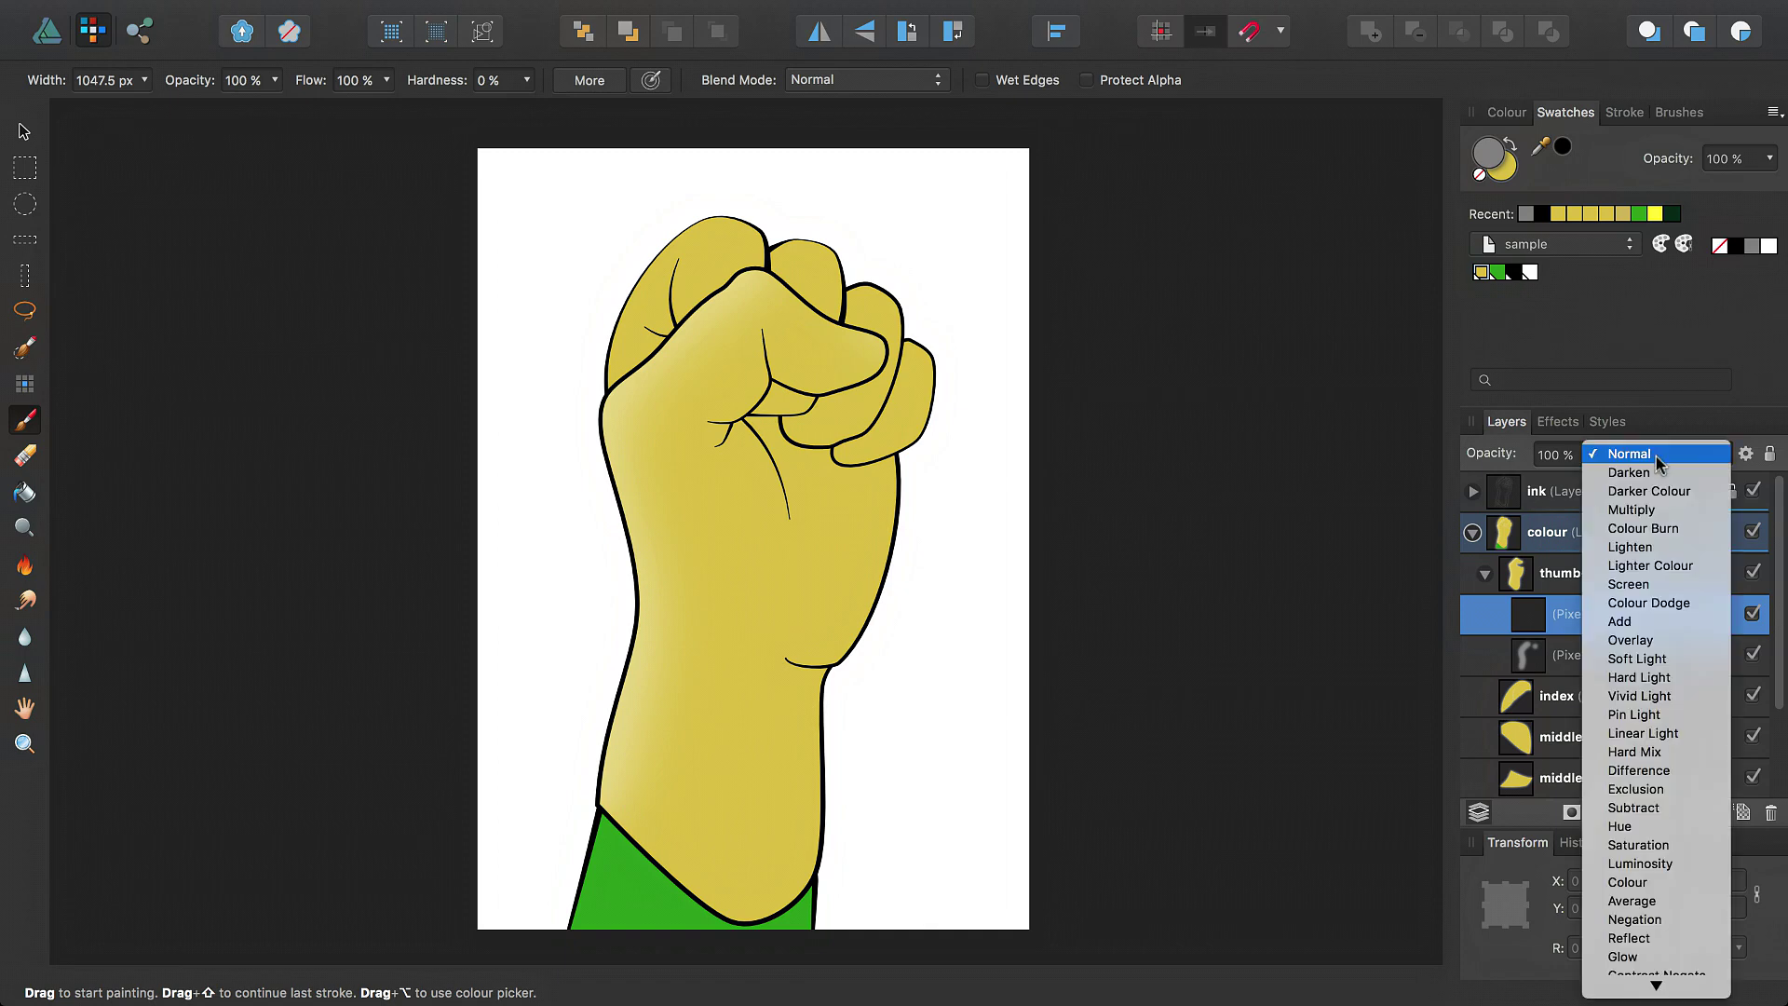
pyautogui.click(1637, 512)
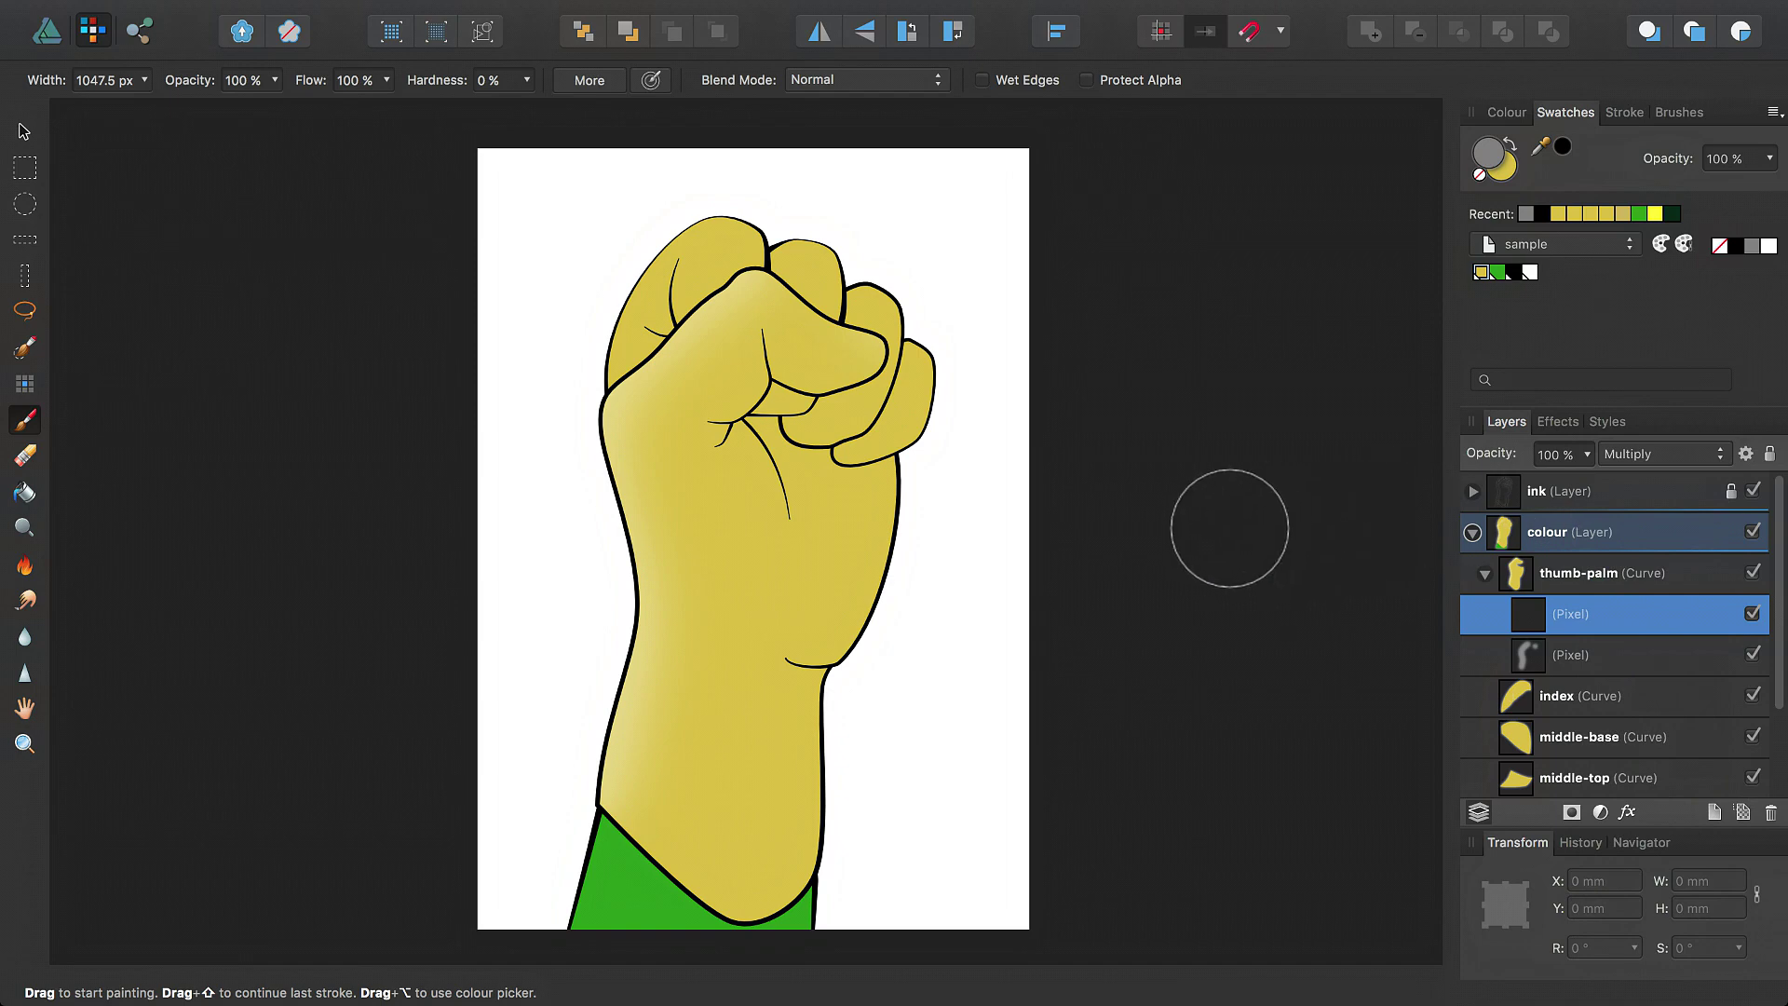
pyautogui.press('[')
pyautogui.press('[')
pyautogui.press('[')
pyautogui.press('[')
pyautogui.press('[')
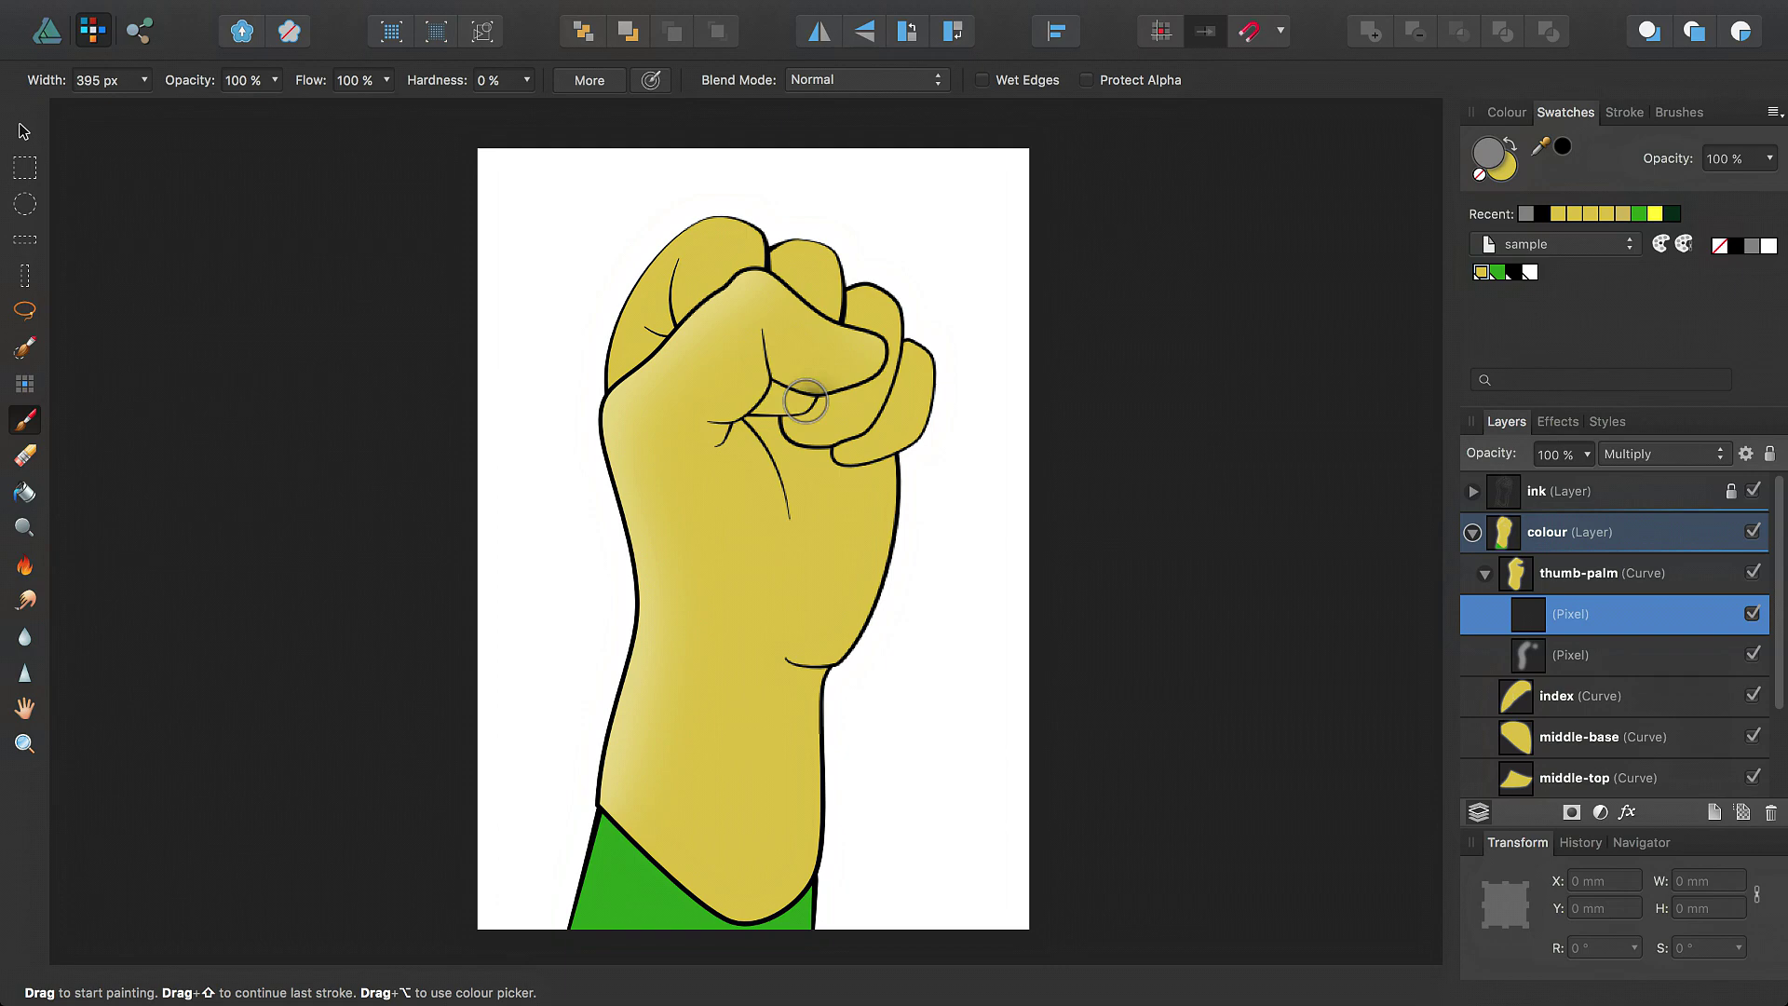
pyautogui.moveTo(773, 387)
pyautogui.mouseDown()
pyautogui.moveTo(751, 344)
pyautogui.moveTo(792, 396)
pyautogui.moveTo(970, 400)
pyautogui.moveTo(791, 394)
pyautogui.moveTo(803, 403)
pyautogui.moveTo(1034, 419)
pyautogui.mouseUp()
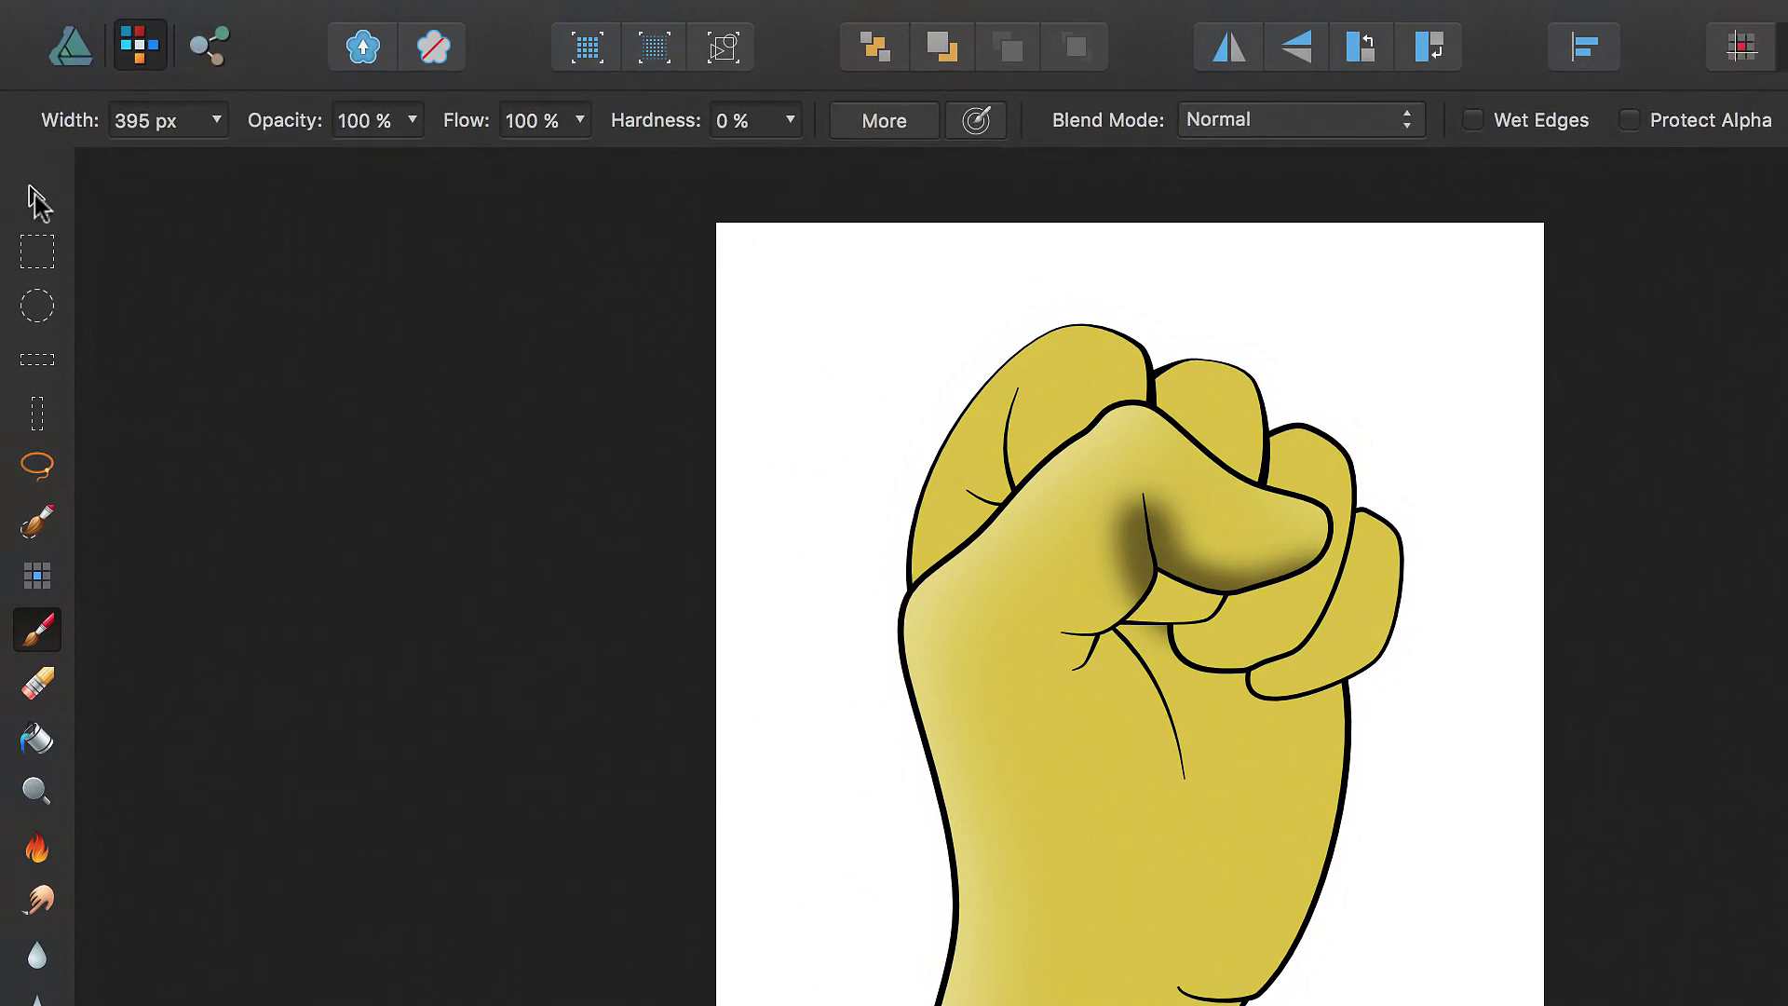
# Nudge the thumb shadow layer about 12 px with the Move tool
pyautogui.click(38, 199)
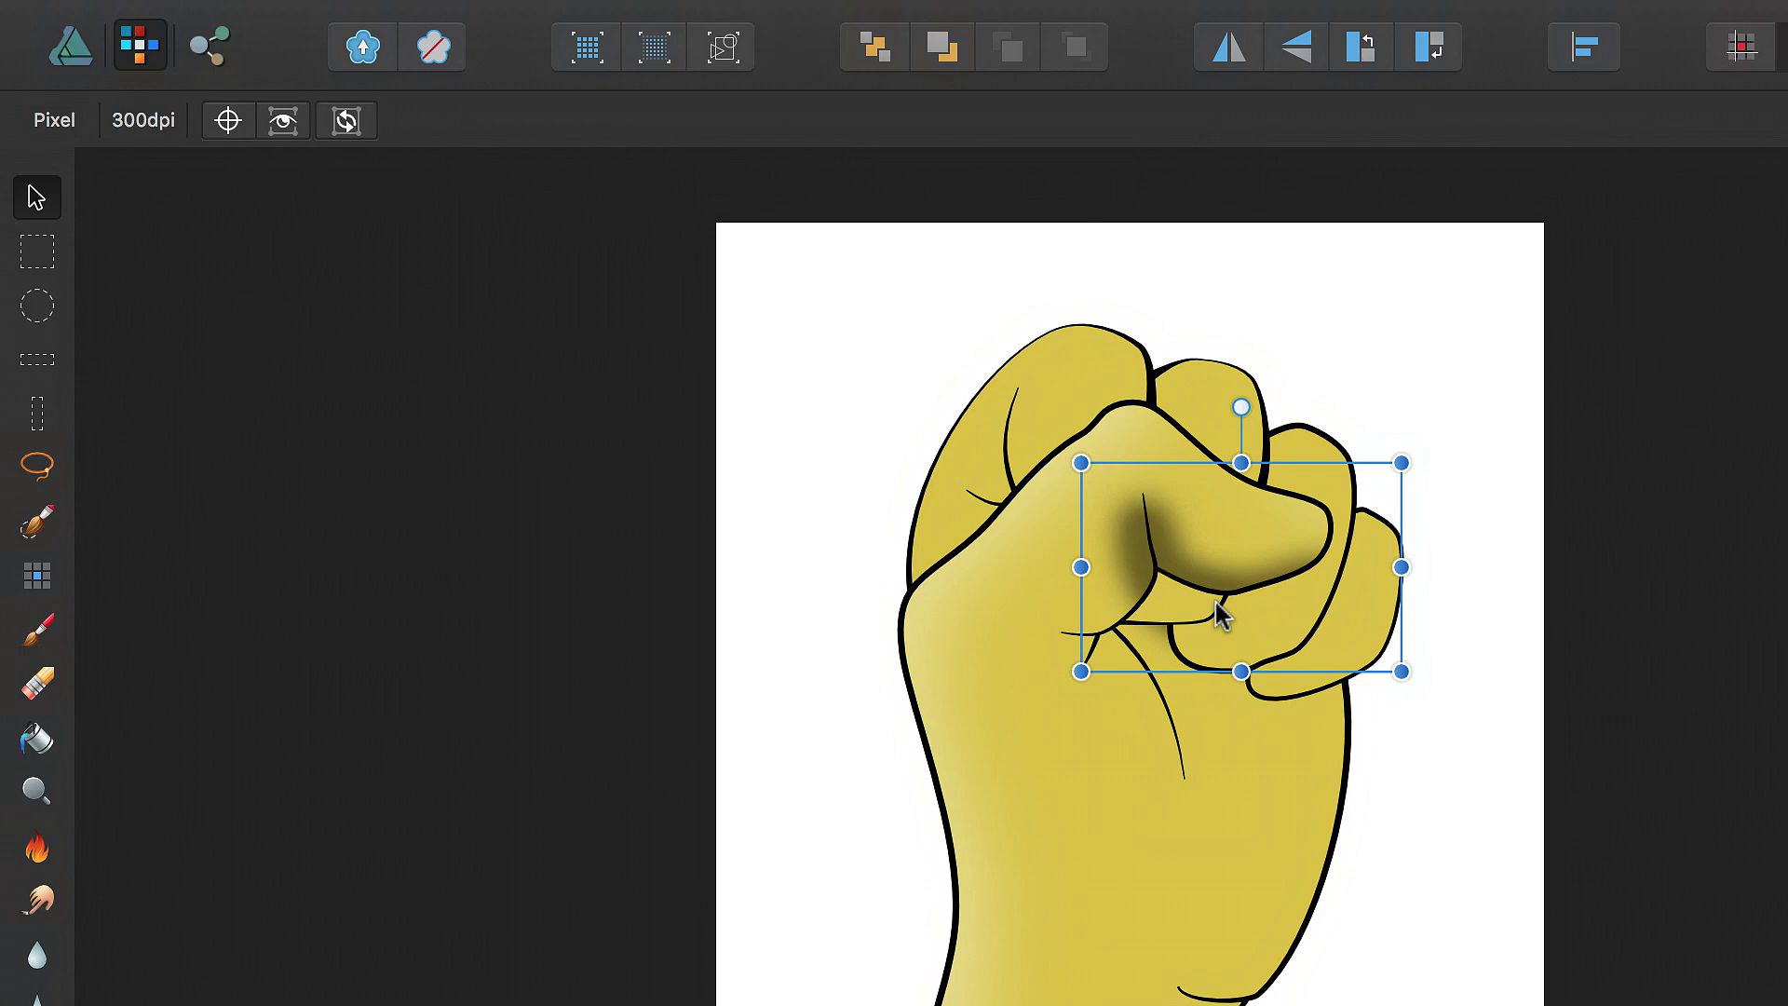
pyautogui.moveTo(1222, 615); pyautogui.dragTo(1212, 608)
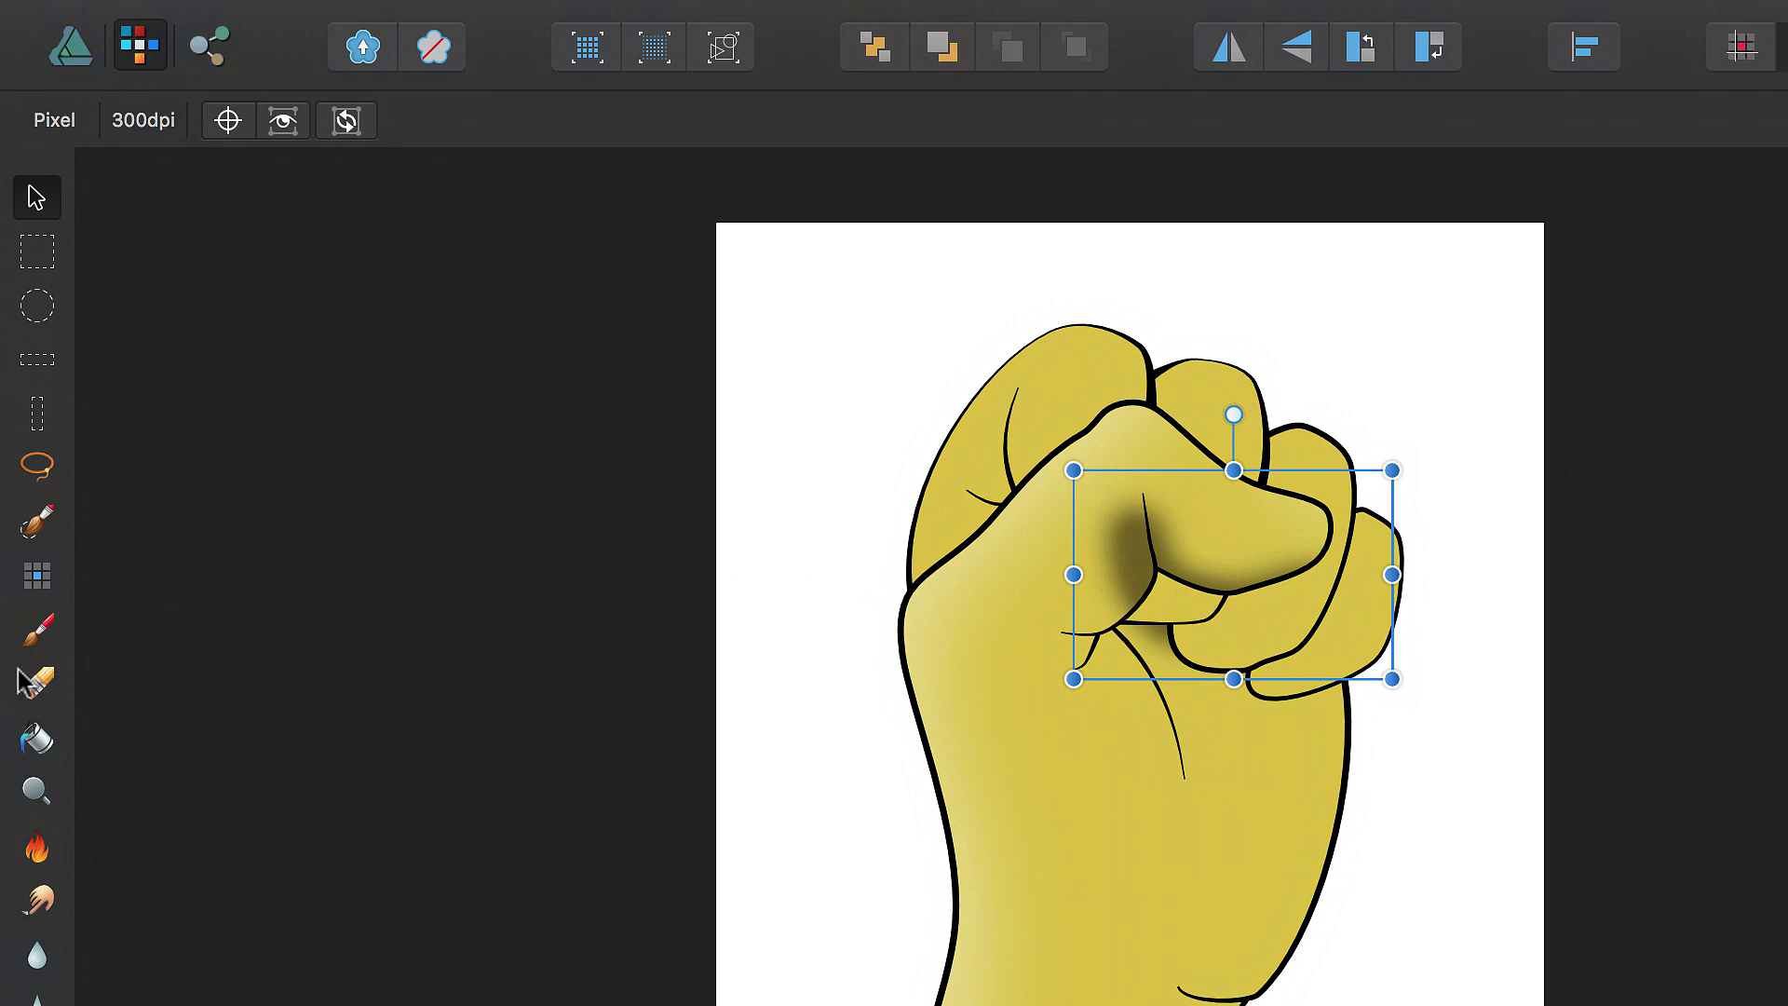
# Erase the dark shadow spilling past the thumb with a hard-edged Erase Brush of about 98 px
pyautogui.click(39, 688)
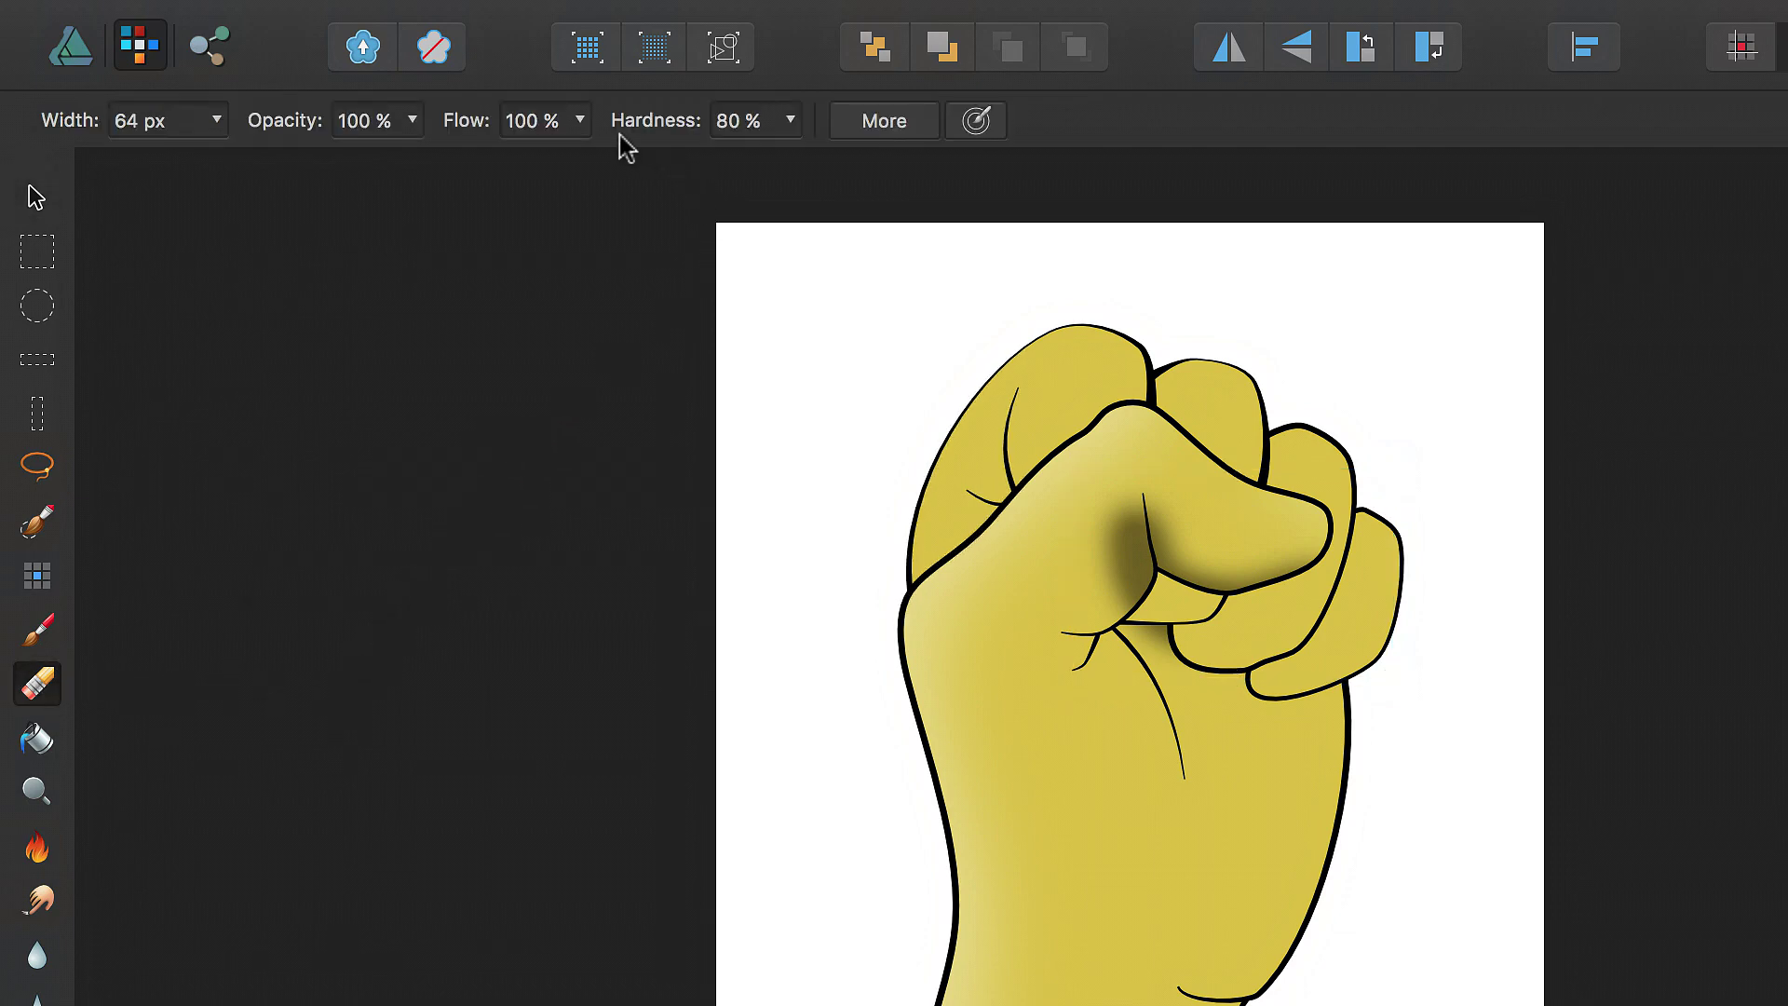
pyautogui.click(788, 121)
pyautogui.moveTo(788, 168); pyautogui.dragTo(862, 183)
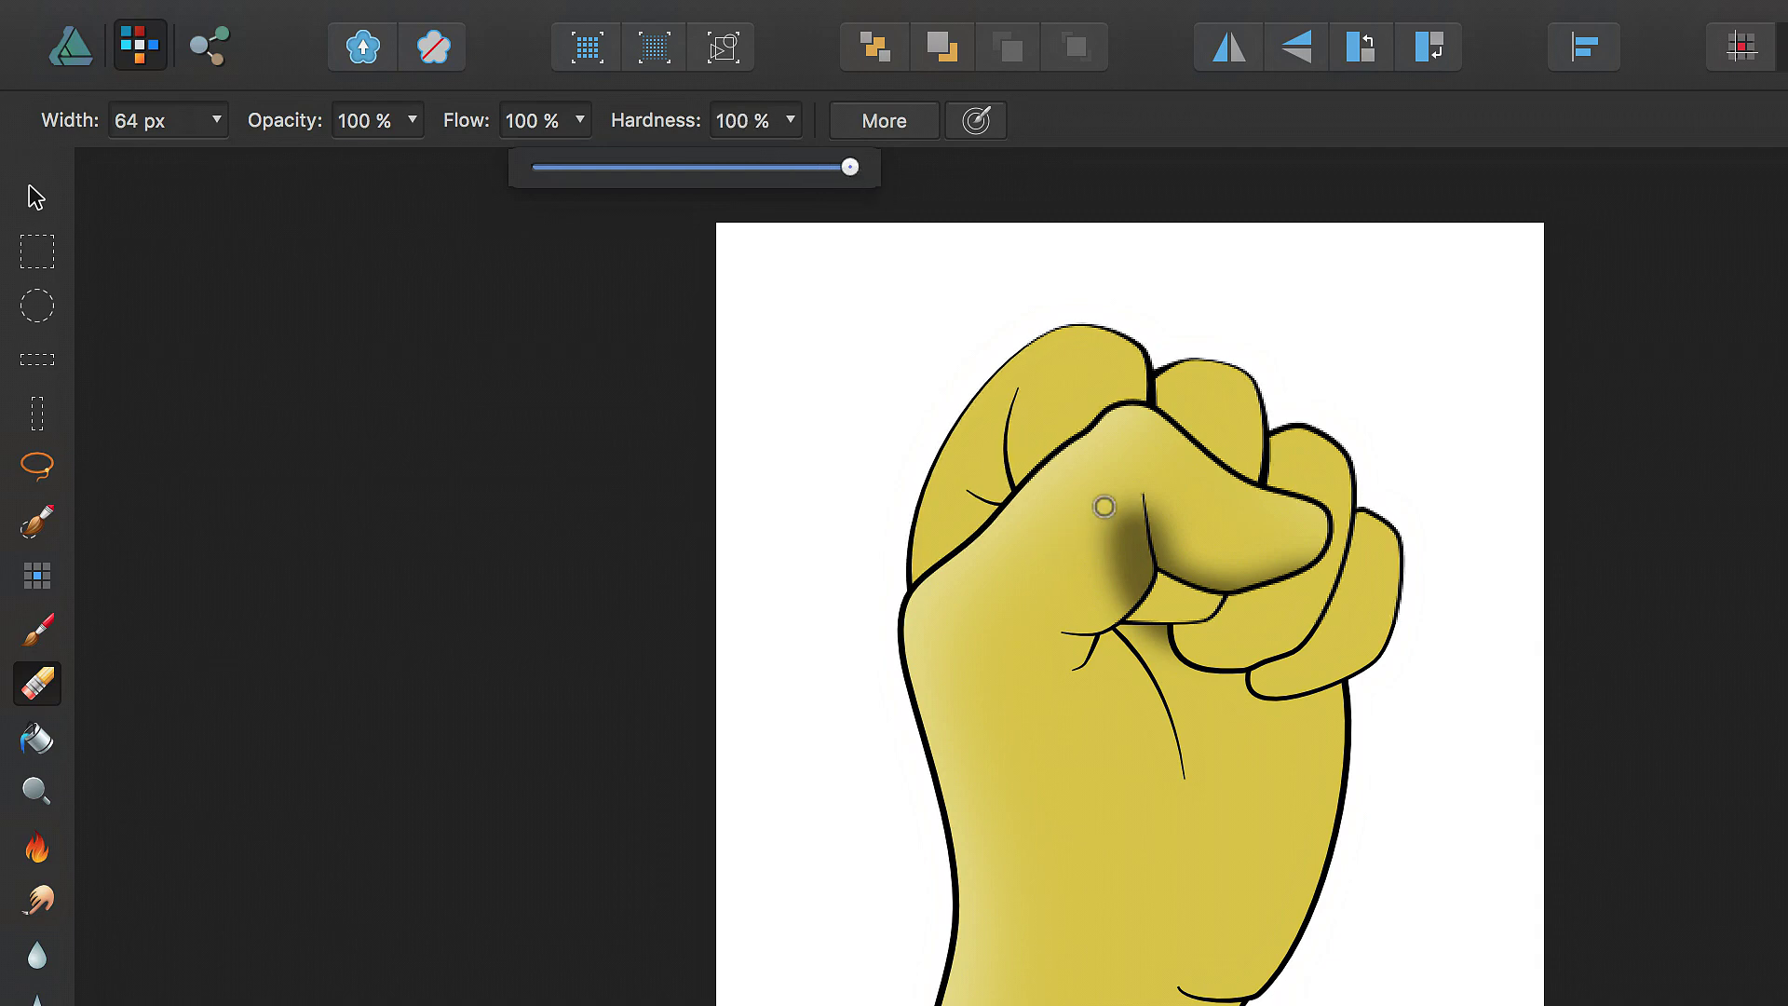
pyautogui.moveTo(1102, 507); pyautogui.dragTo(1106, 549)
pyautogui.press(']')
pyautogui.press(']')
pyautogui.press(']')
pyautogui.press(']')
pyautogui.press(']')
pyautogui.press(']')
pyautogui.press(']')
pyautogui.press(']')
pyautogui.press(']')
pyautogui.press(']')
pyautogui.moveTo(1077, 631)
pyautogui.mouseDown()
pyautogui.moveTo(1089, 504)
pyautogui.moveTo(1106, 598)
pyautogui.moveTo(1159, 543)
pyautogui.mouseUp()
pyautogui.scroll(5, 1158, 542)
pyautogui.press('[')
pyautogui.press('[')
pyautogui.press('[')
pyautogui.press('[')
pyautogui.press('[')
pyautogui.press('[')
pyautogui.press('[')
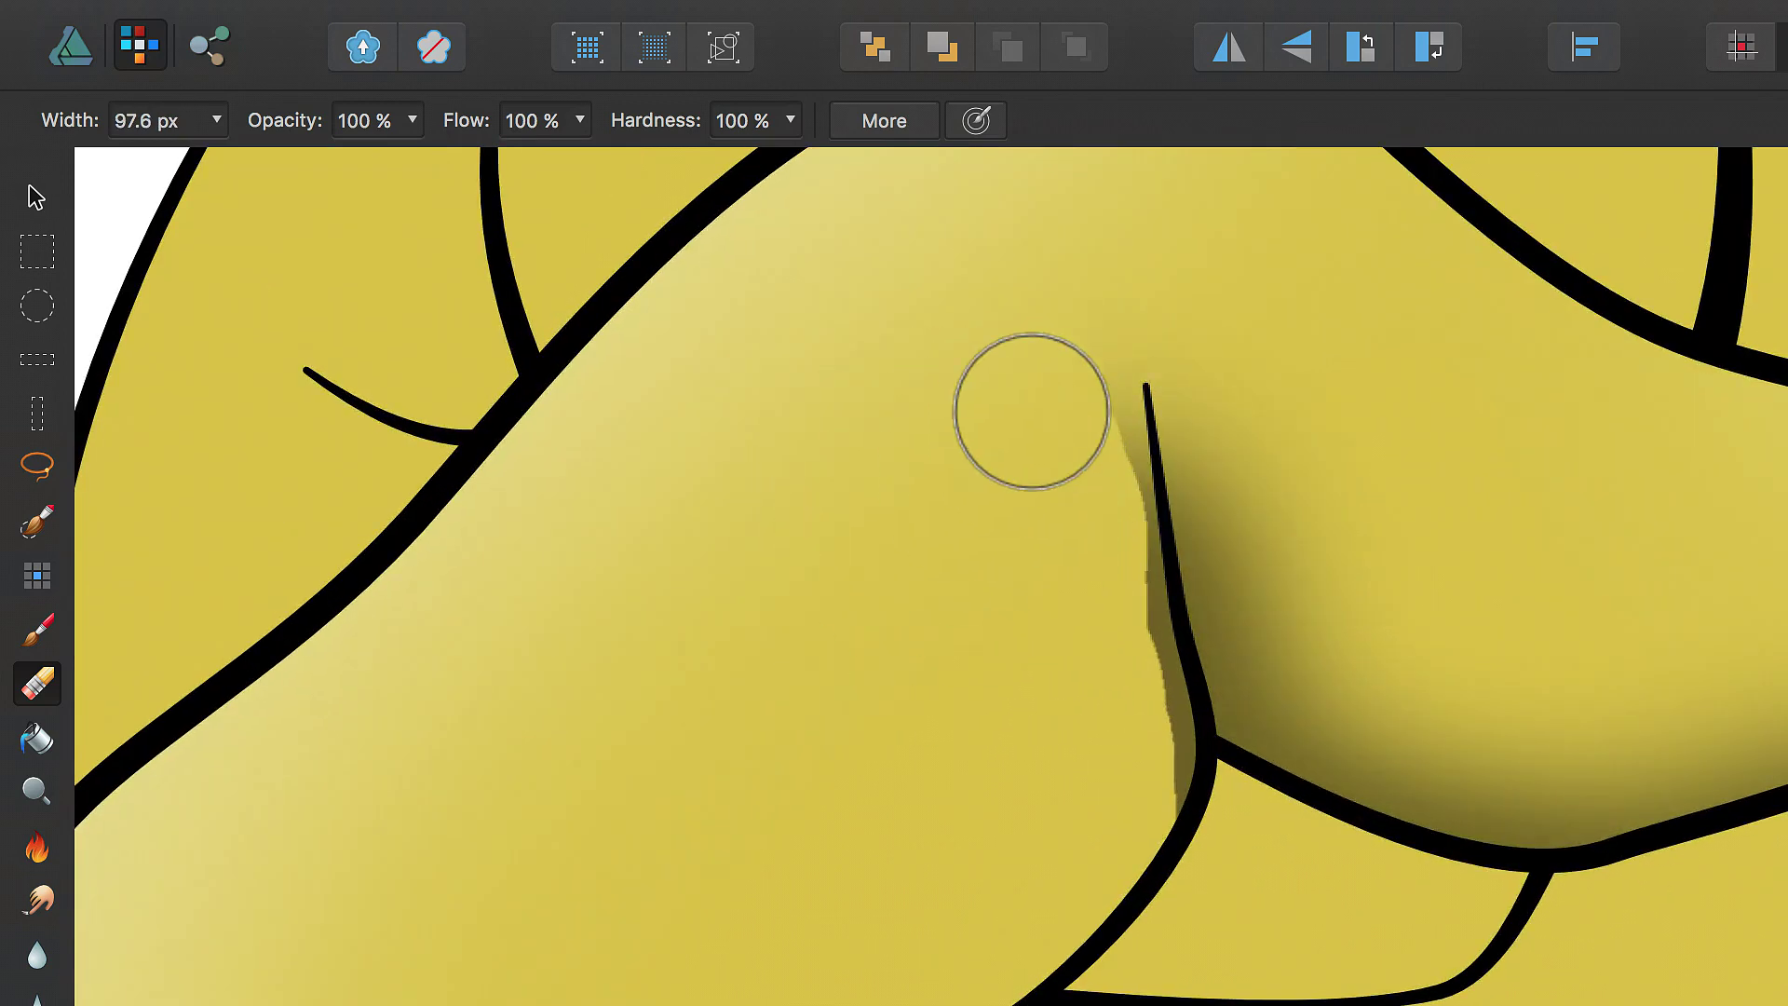
pyautogui.moveTo(1089, 607)
pyautogui.mouseDown()
pyautogui.moveTo(1111, 742)
pyautogui.moveTo(1078, 487)
pyautogui.mouseUp()
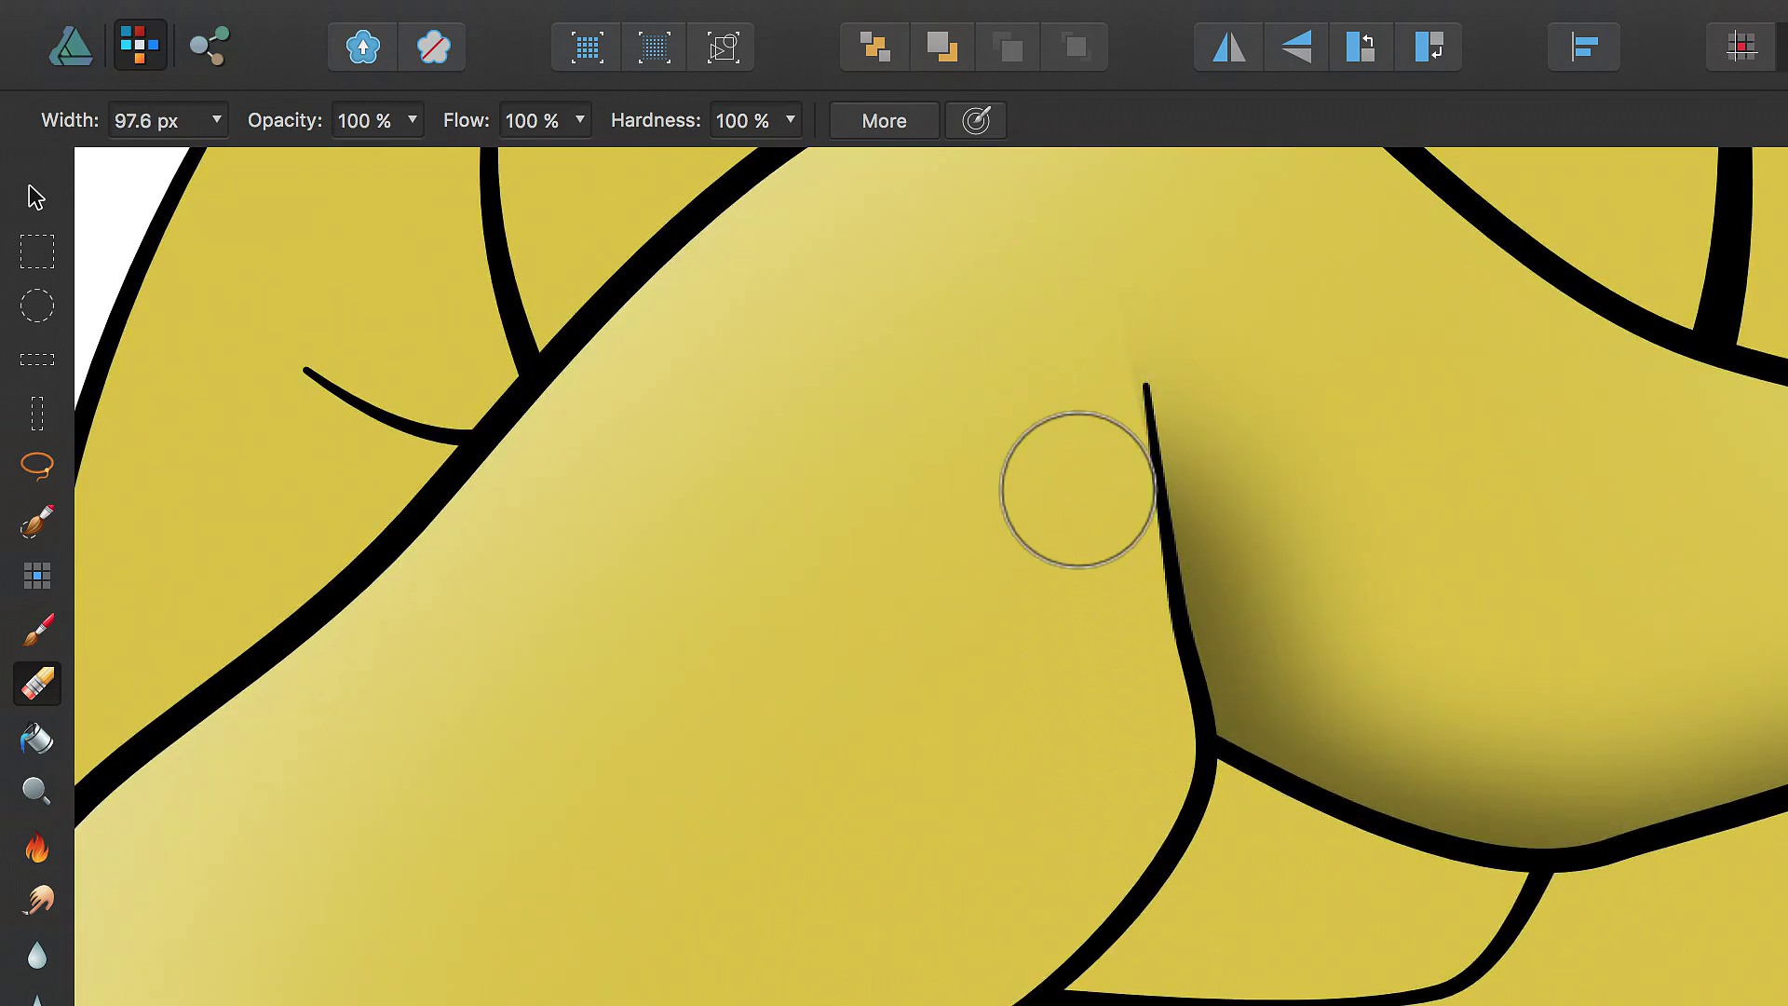
# Reset the Erase Brush to 0% hardness for soft erasing
pyautogui.click(37, 197)
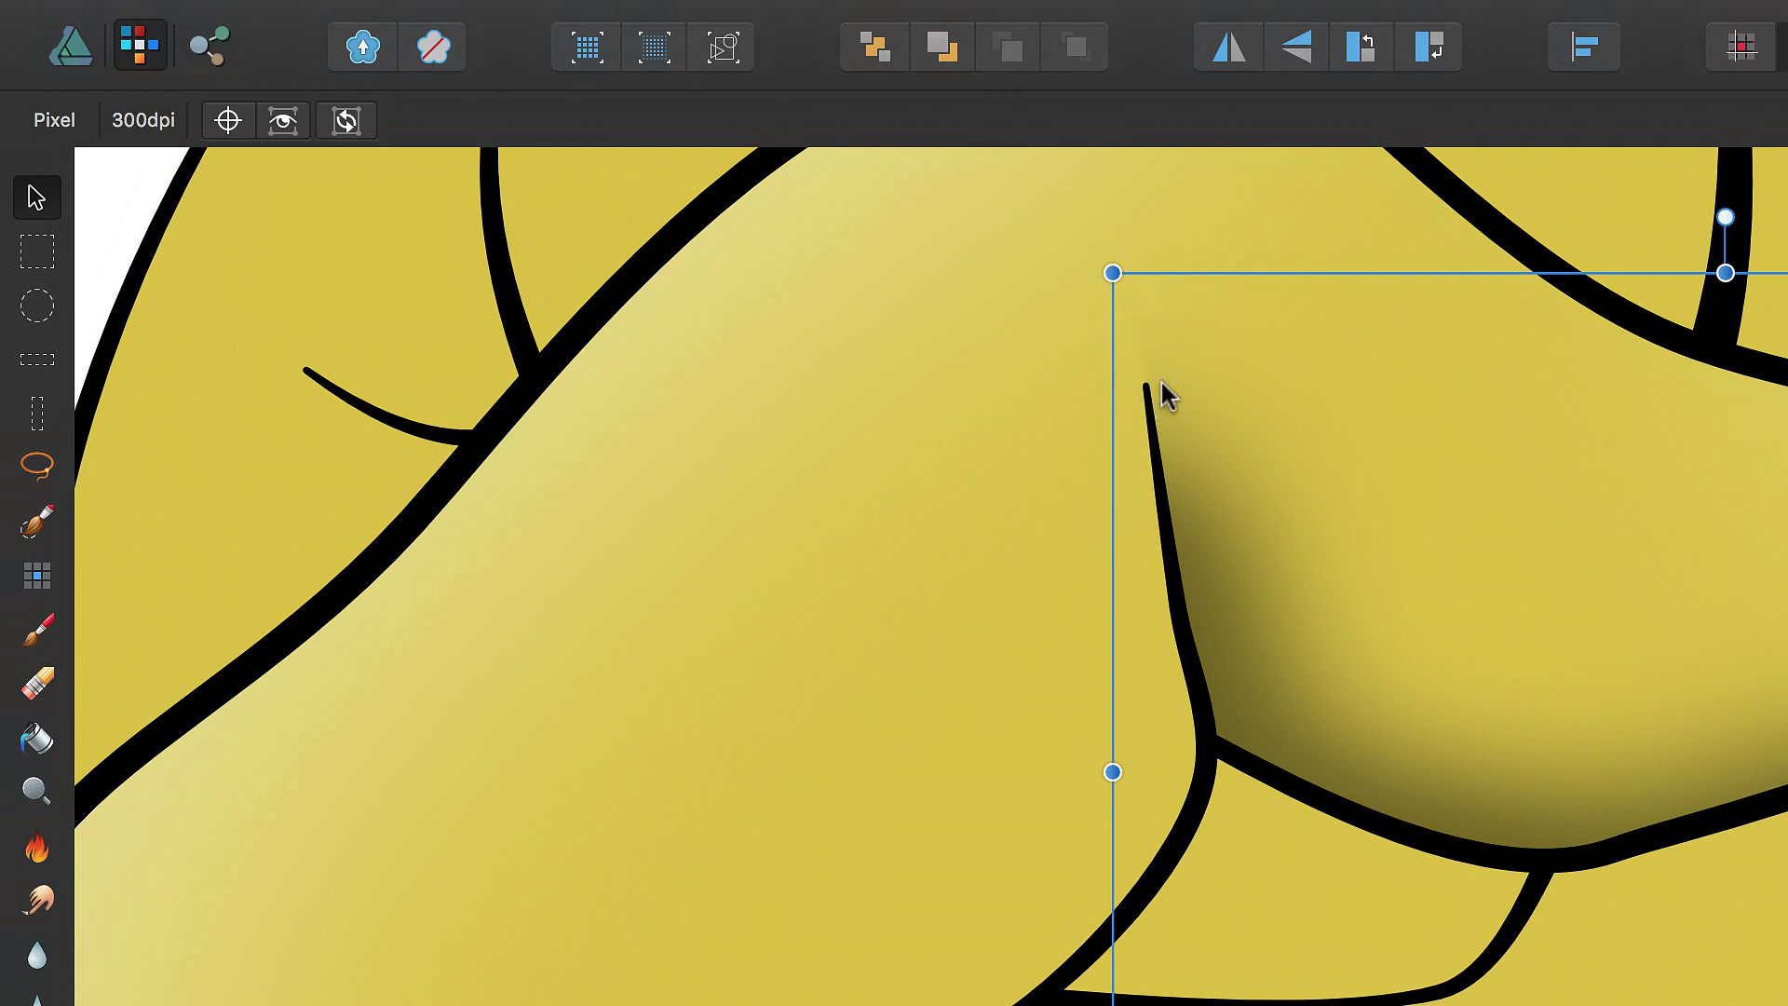
pyautogui.click(38, 682)
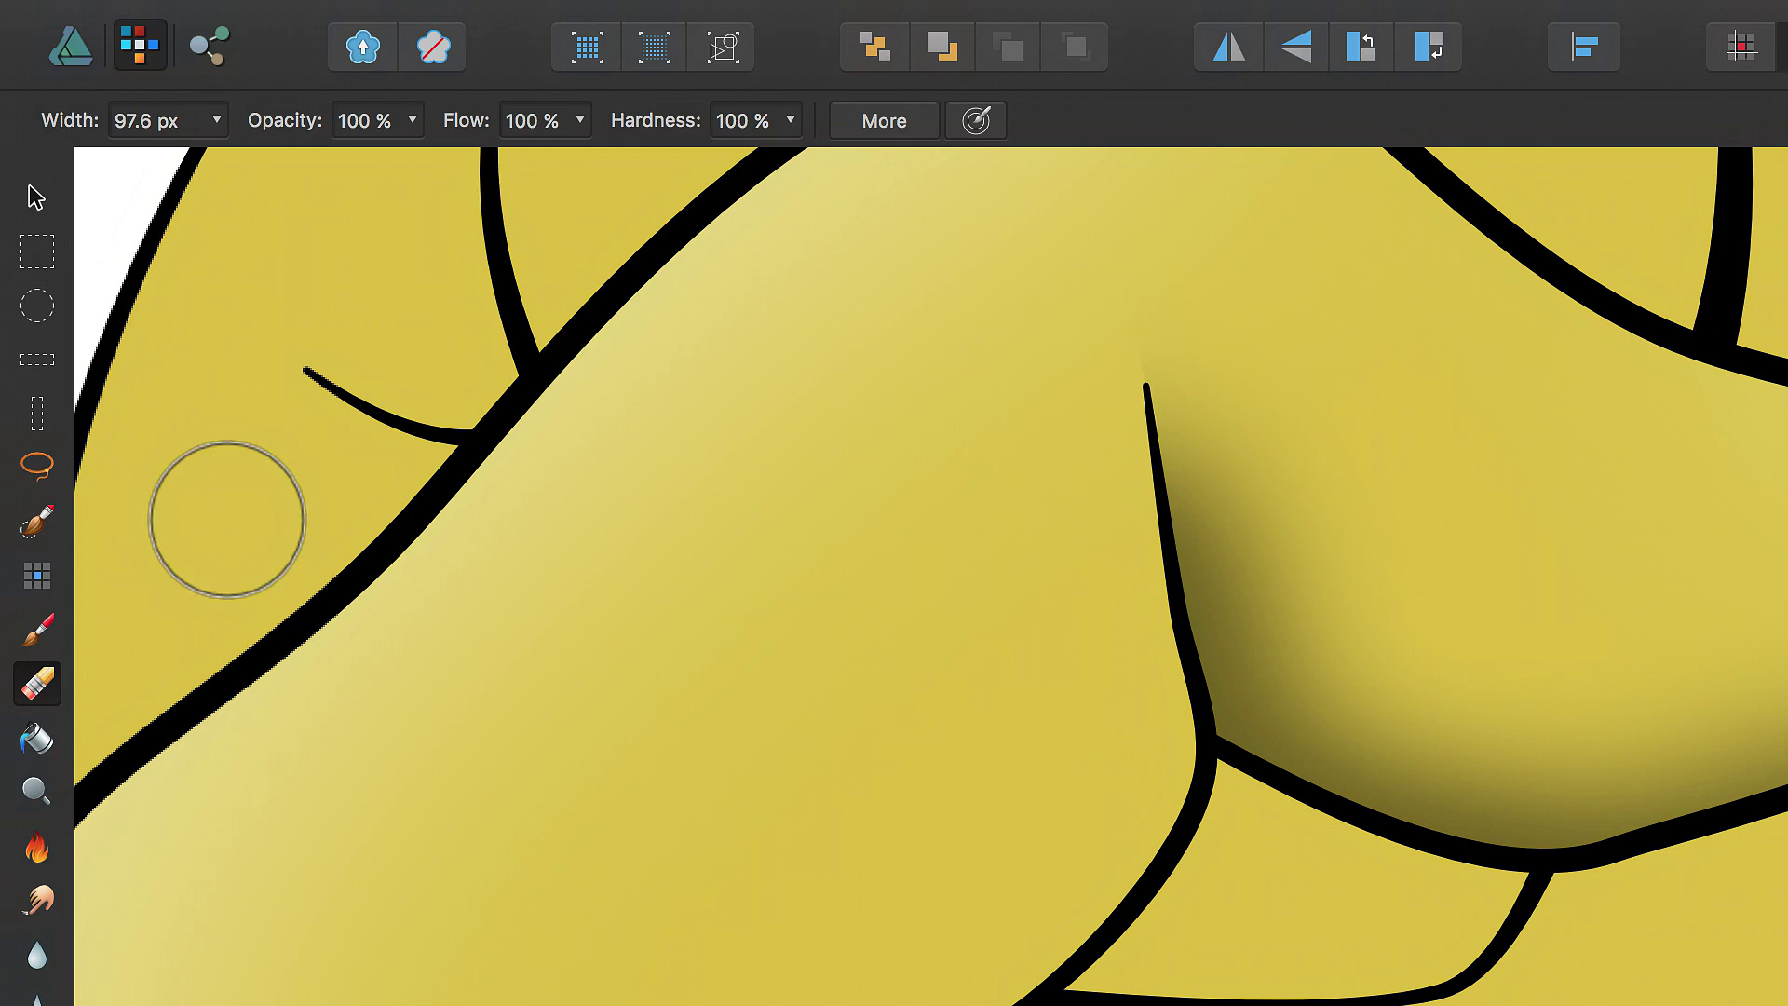
pyautogui.click(793, 131)
pyautogui.moveTo(788, 166); pyautogui.dragTo(461, 177)
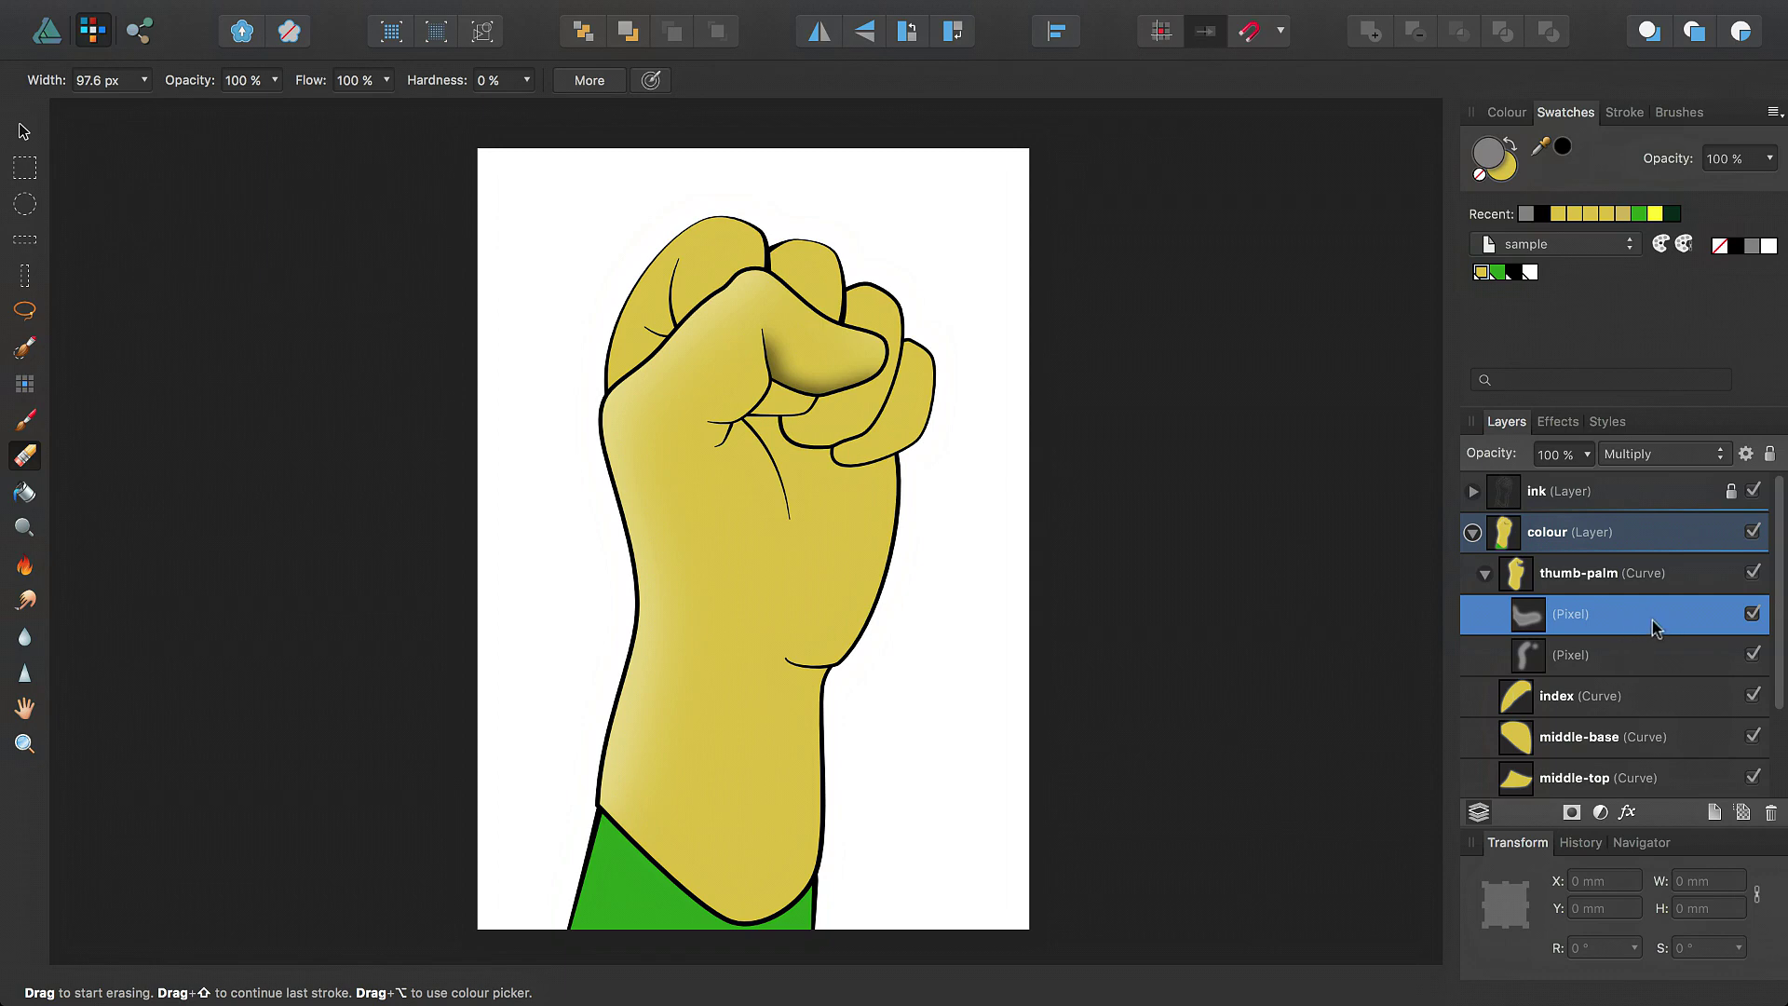
# Add a new pixel layer and erase shading spilling left of the thumb outline
pyautogui.click(1741, 813)
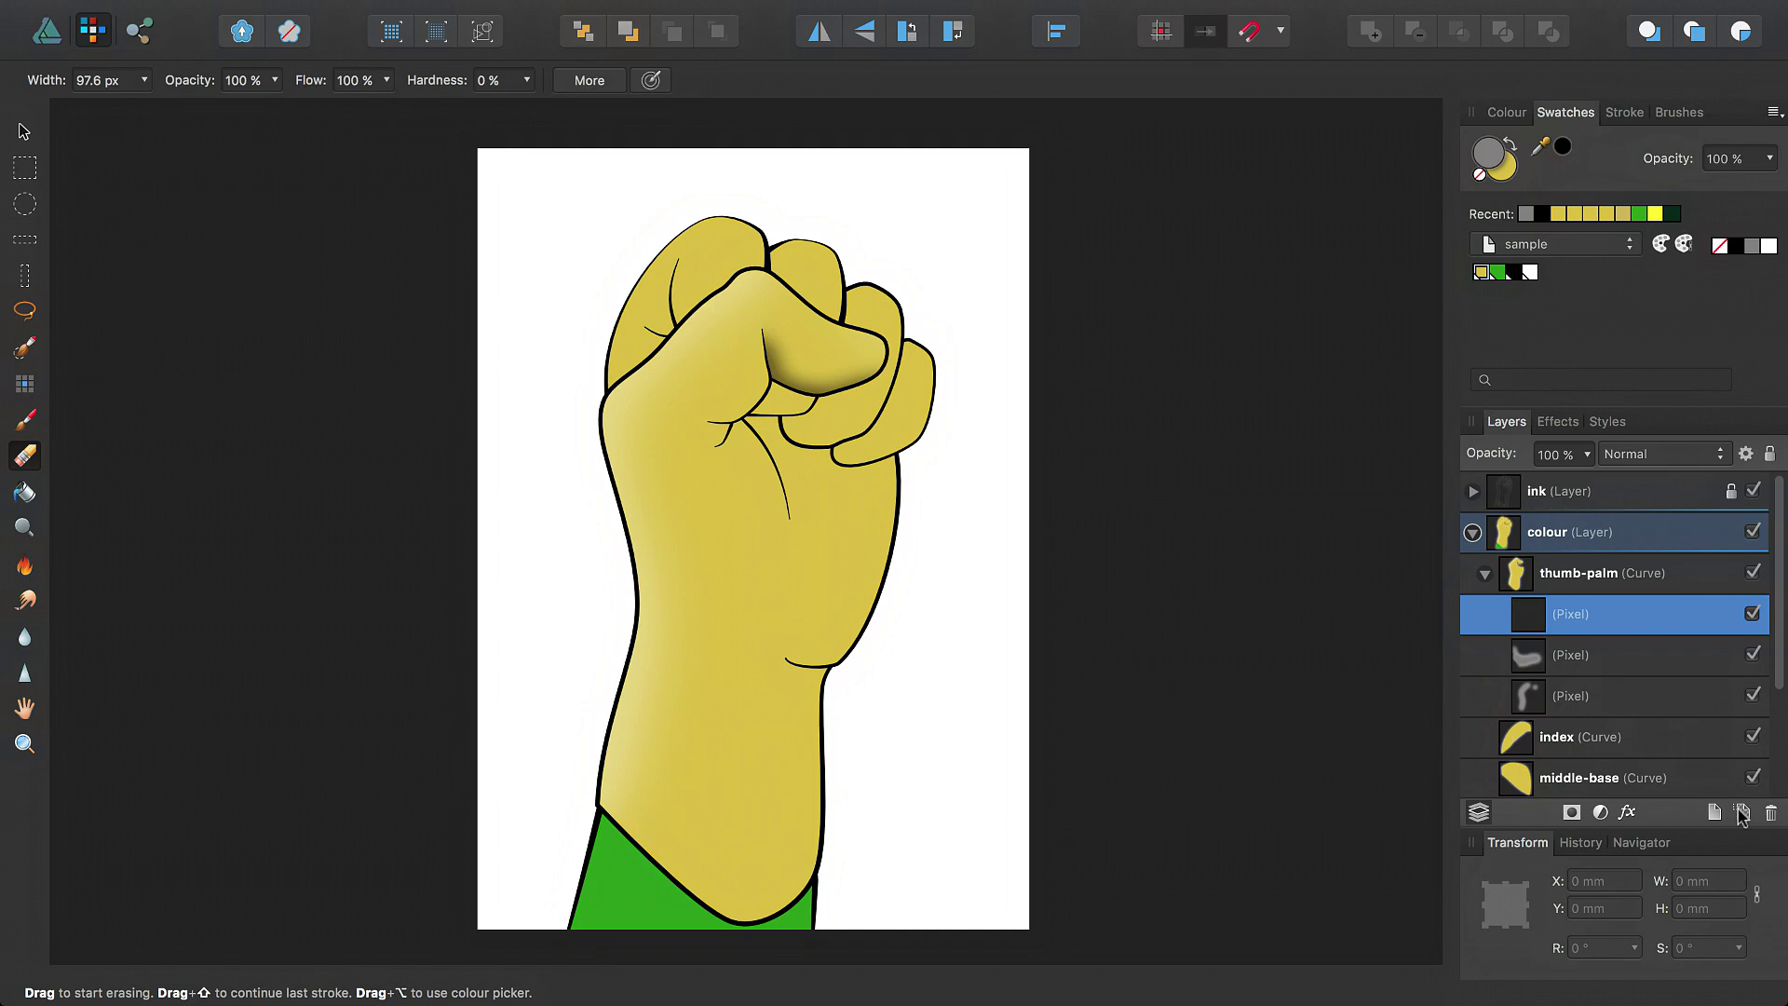
pyautogui.press('b')
pyautogui.press('e')
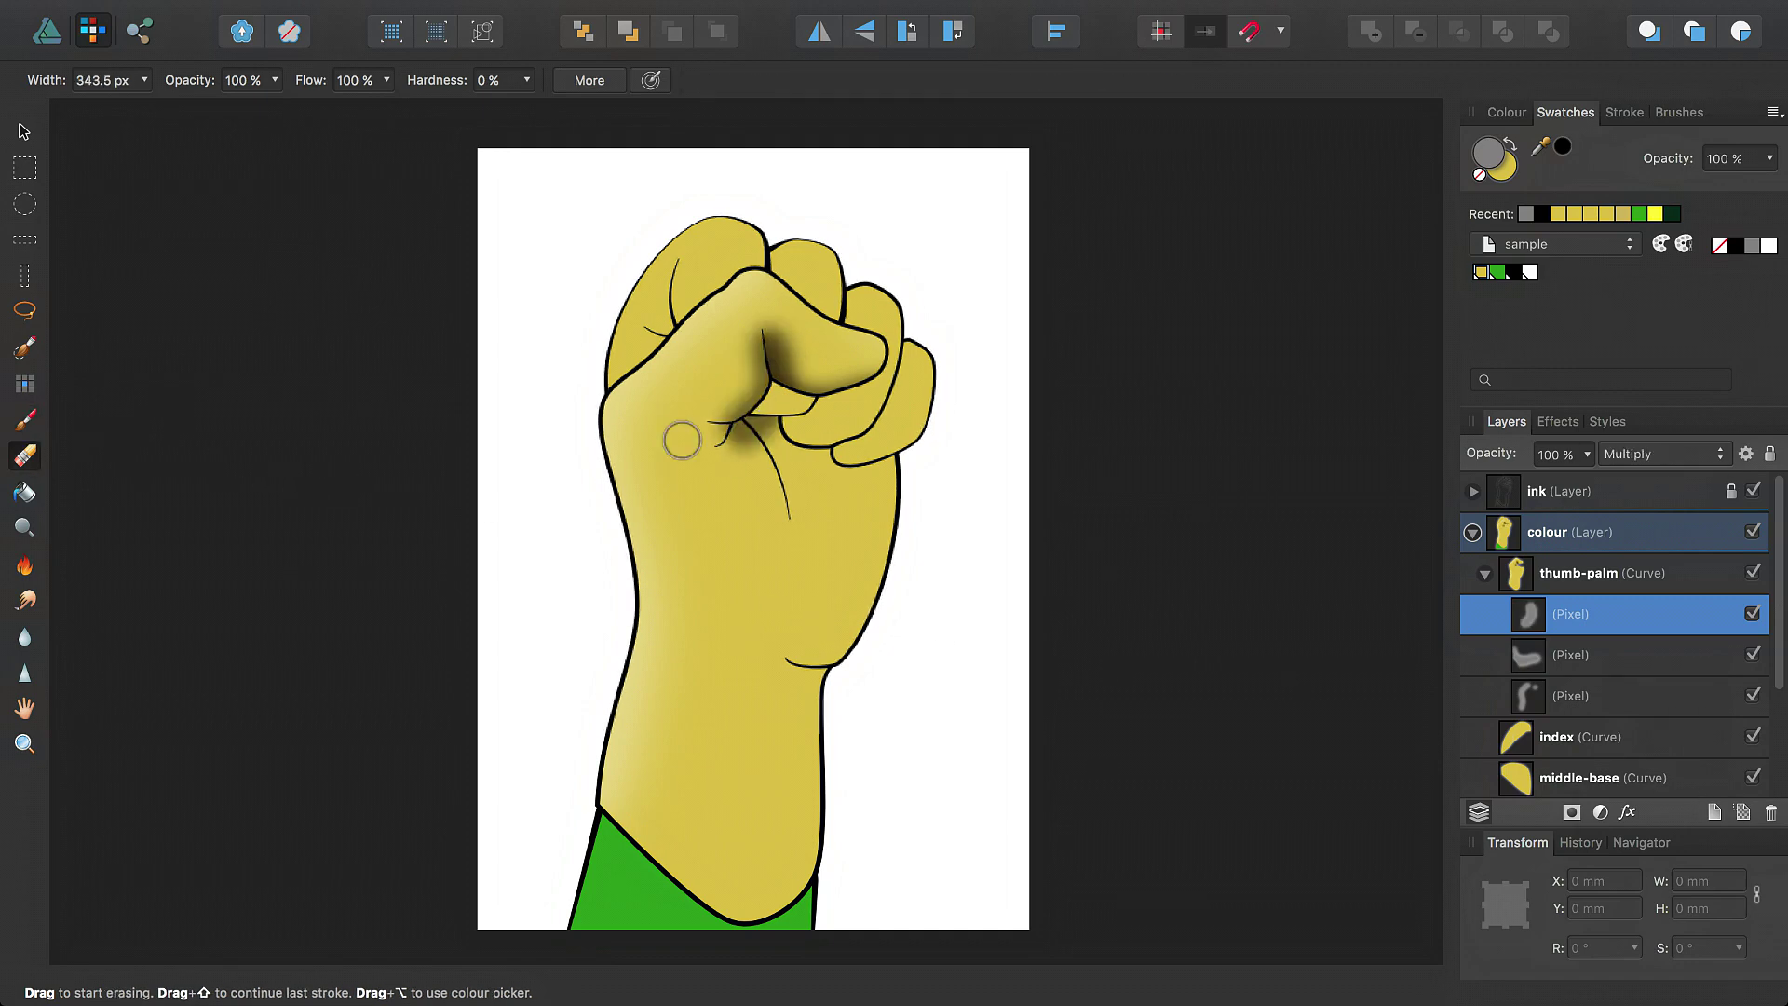
pyautogui.moveTo(686, 431)
pyautogui.mouseDown()
pyautogui.moveTo(691, 320)
pyautogui.moveTo(723, 439)
pyautogui.mouseUp()
pyautogui.press('[')
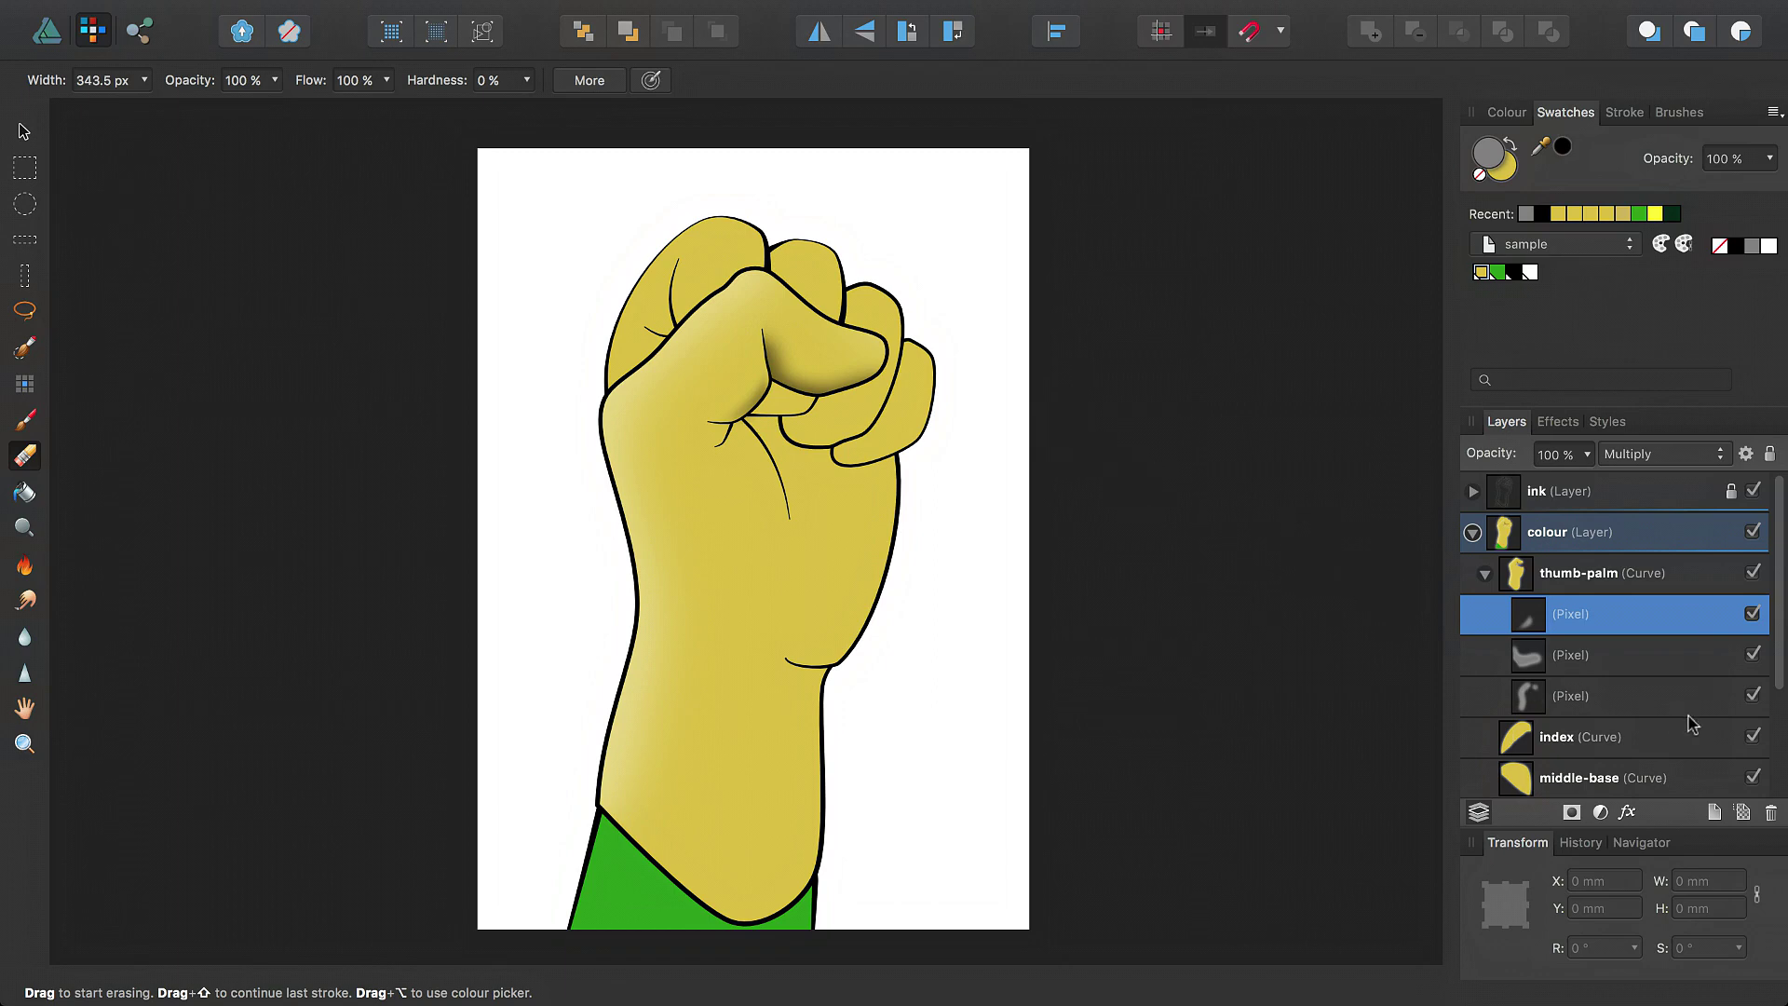
# On another pixel layer, paint a dark dab near the thumb and erase its lower part
pyautogui.click(1740, 811)
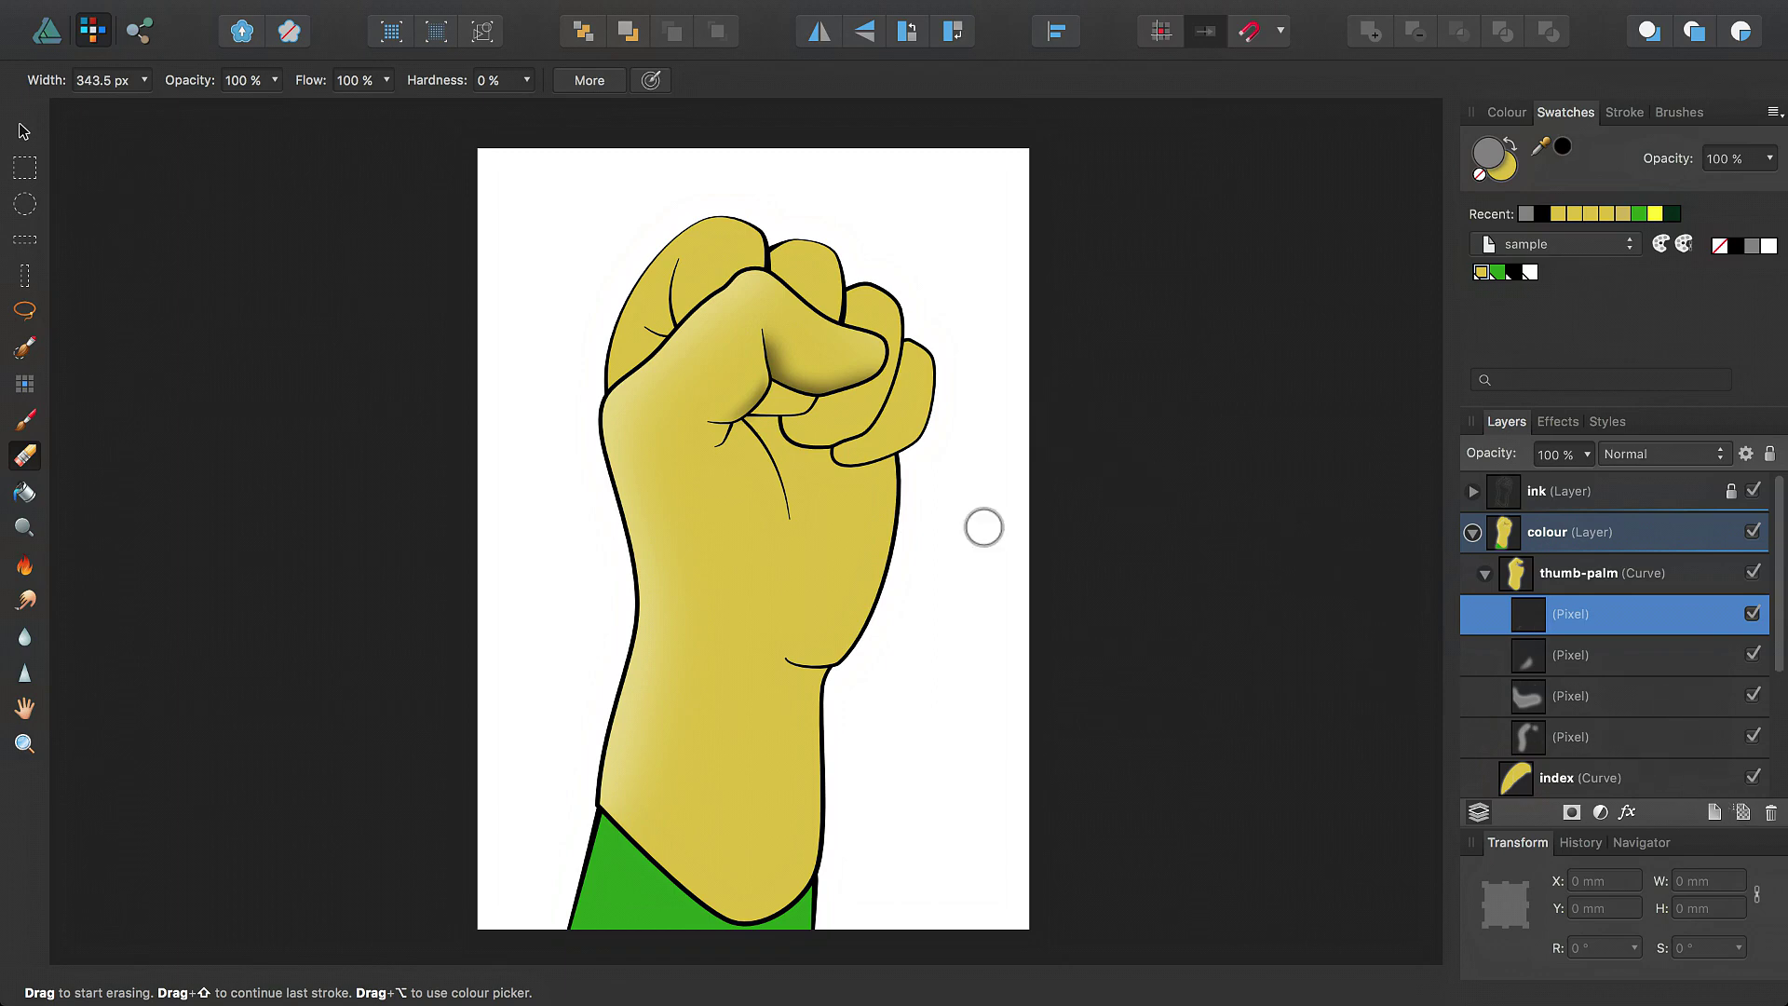
pyautogui.press('b')
pyautogui.click(728, 428)
pyautogui.scroll(5, 727, 428)
pyautogui.press('e')
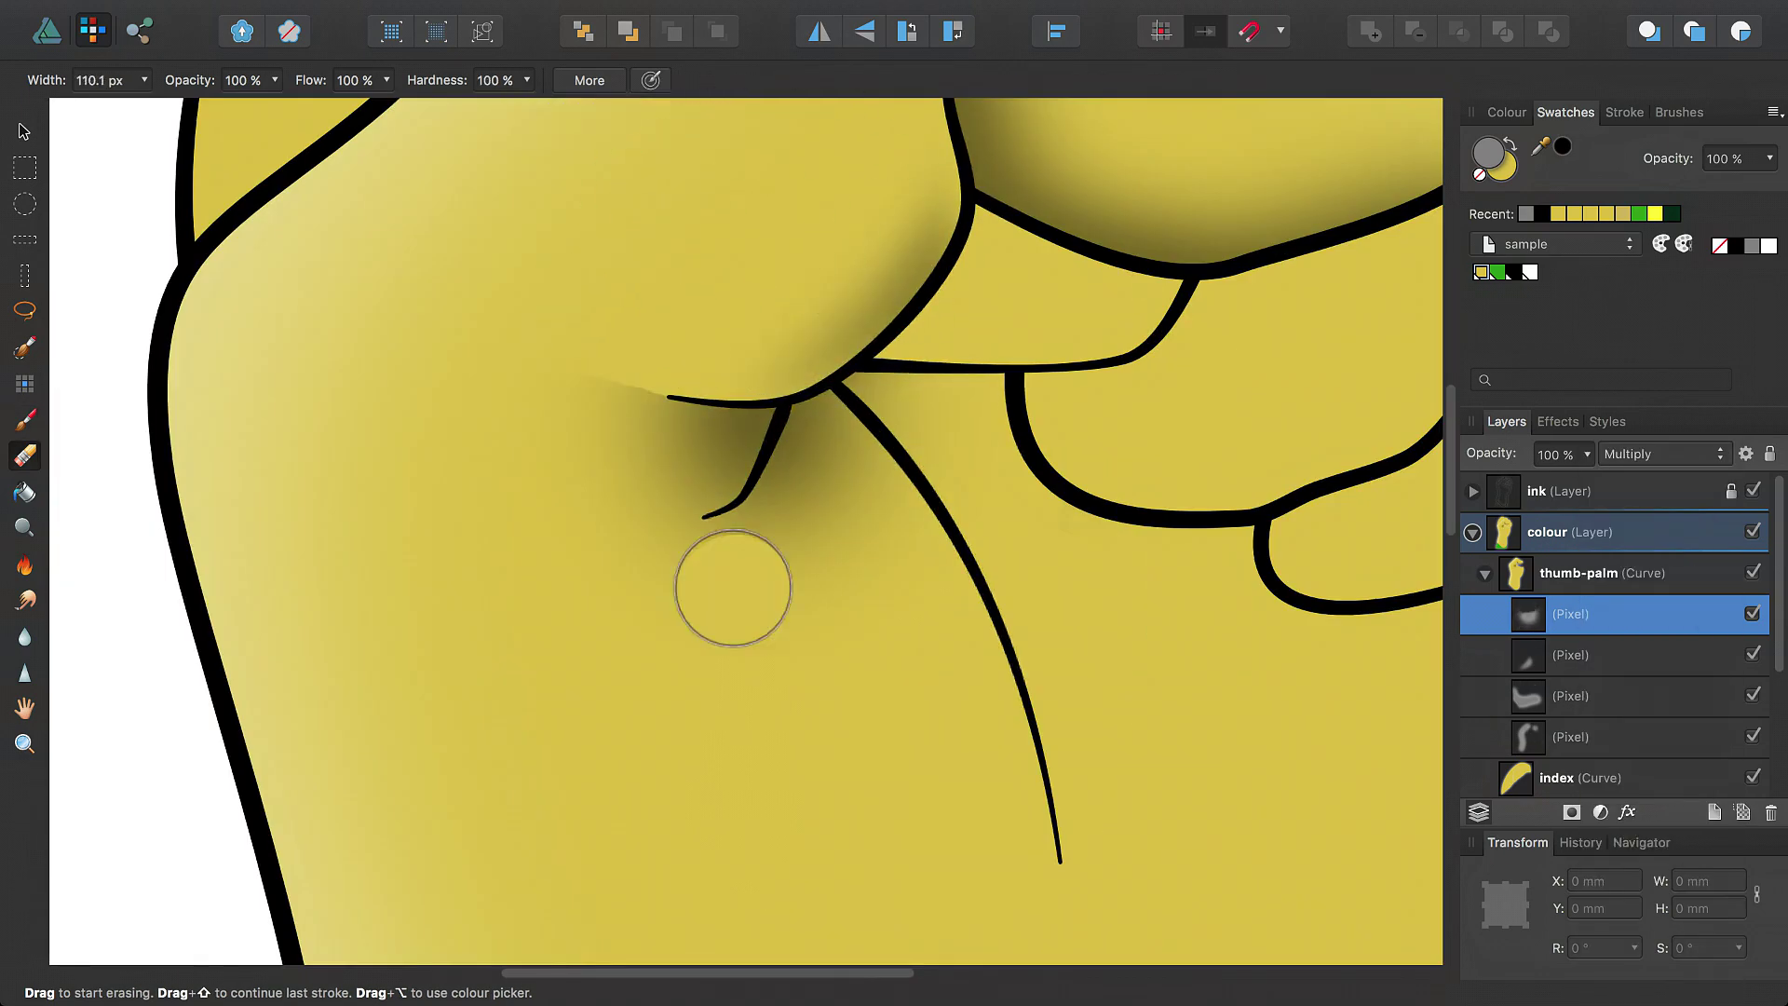
pyautogui.moveTo(731, 591); pyautogui.dragTo(626, 611)
pyautogui.press('b')
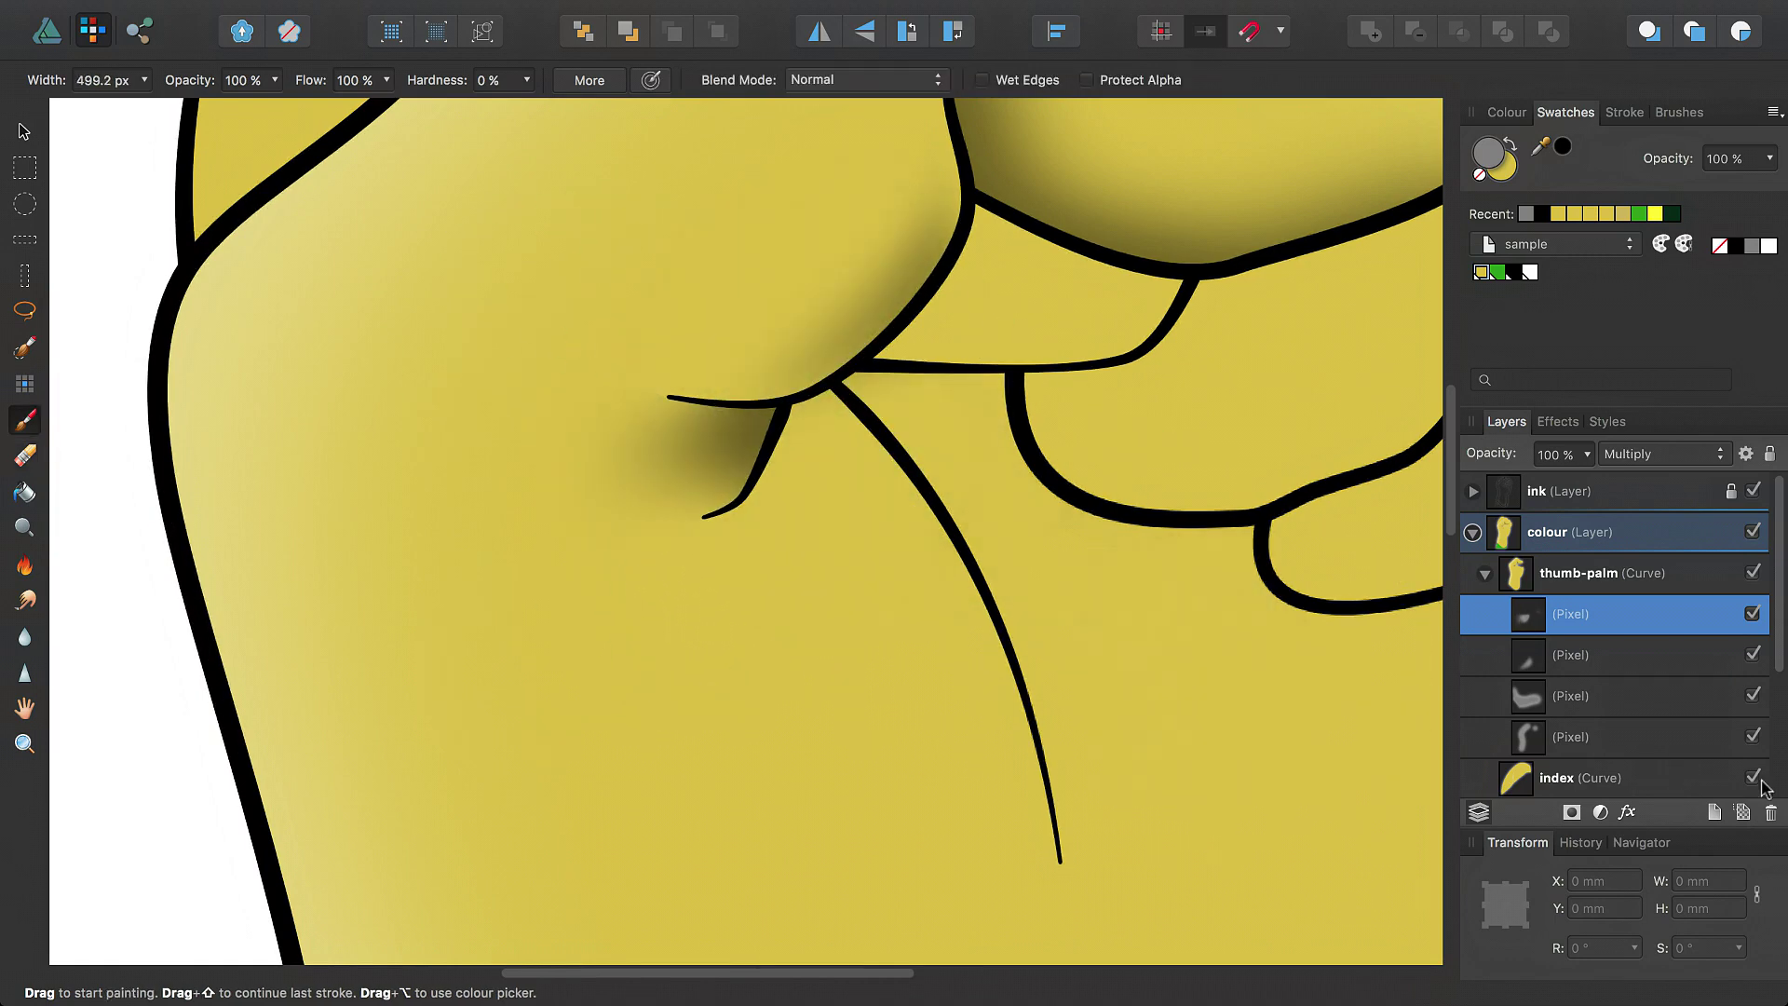
# On a fresh pixel layer, paint a large dark dab at the thumb crease and trim its upper and left spill
pyautogui.click(1741, 811)
pyautogui.click(817, 475)
pyautogui.press('e')
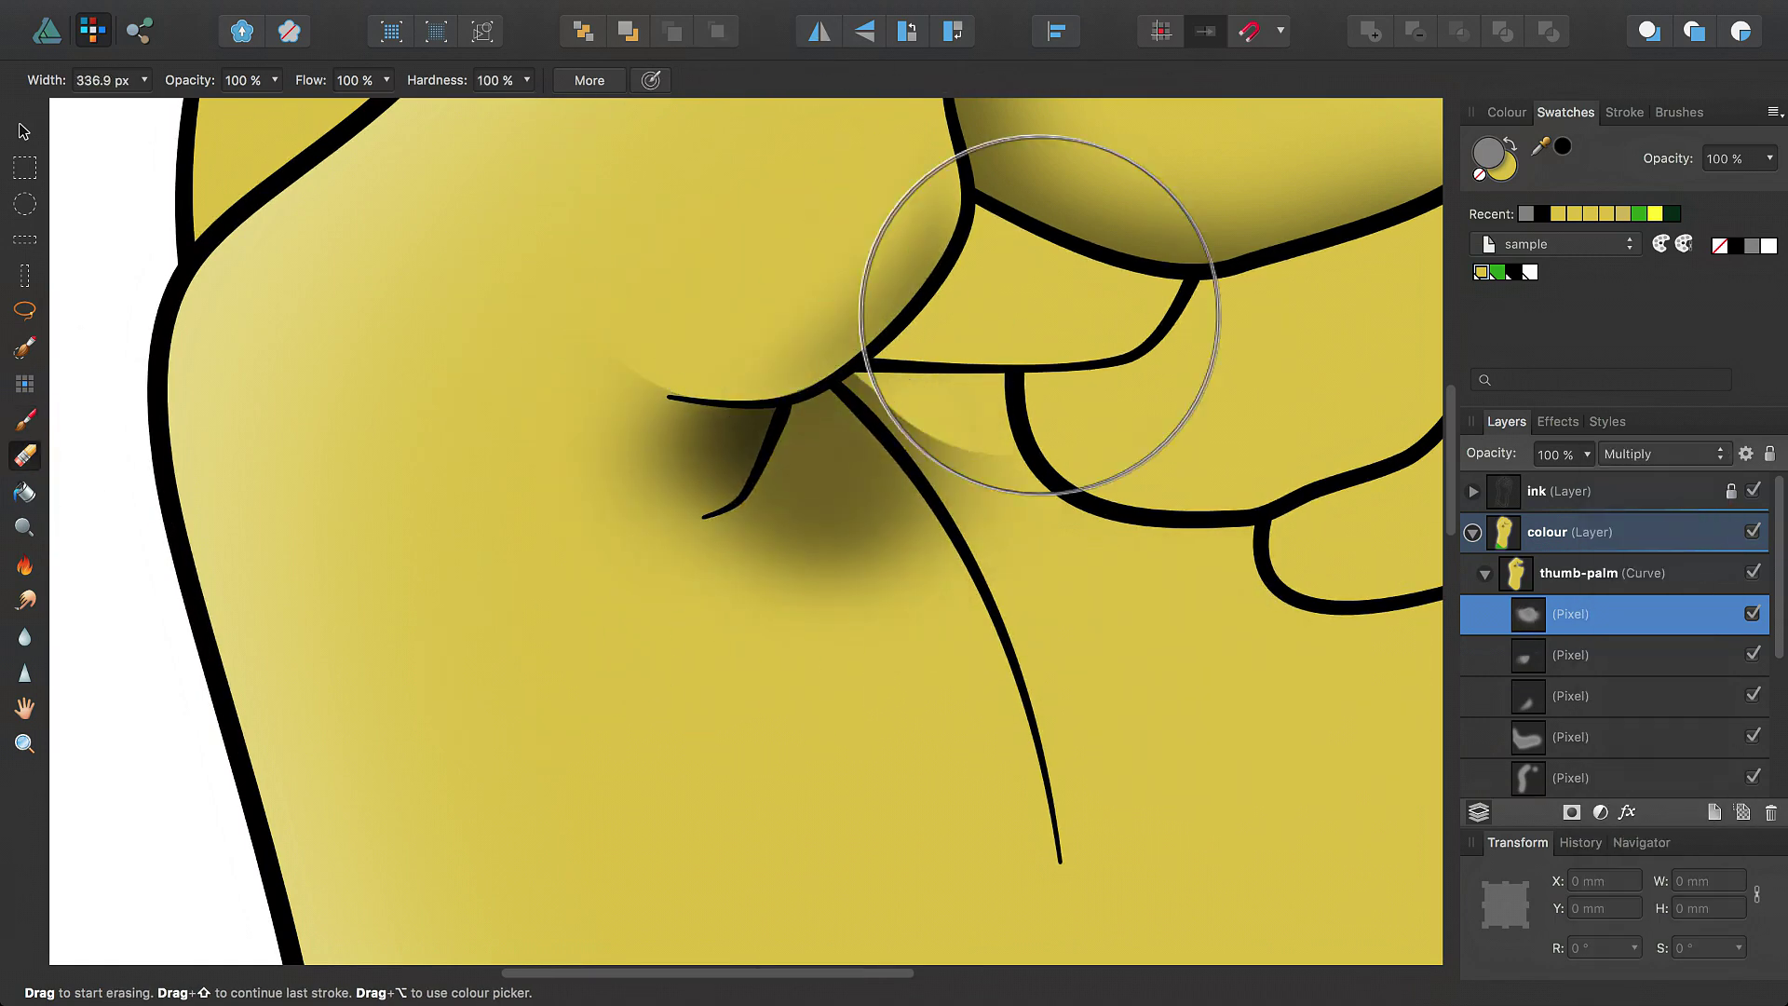
pyautogui.moveTo(1037, 299)
pyautogui.mouseDown()
pyautogui.moveTo(971, 258)
pyautogui.moveTo(578, 311)
pyautogui.mouseUp()
pyautogui.moveTo(641, 527); pyautogui.dragTo(697, 478)
pyautogui.press(']')
pyautogui.press(']')
pyautogui.press(']')
pyautogui.scroll(-5, 618, 447)
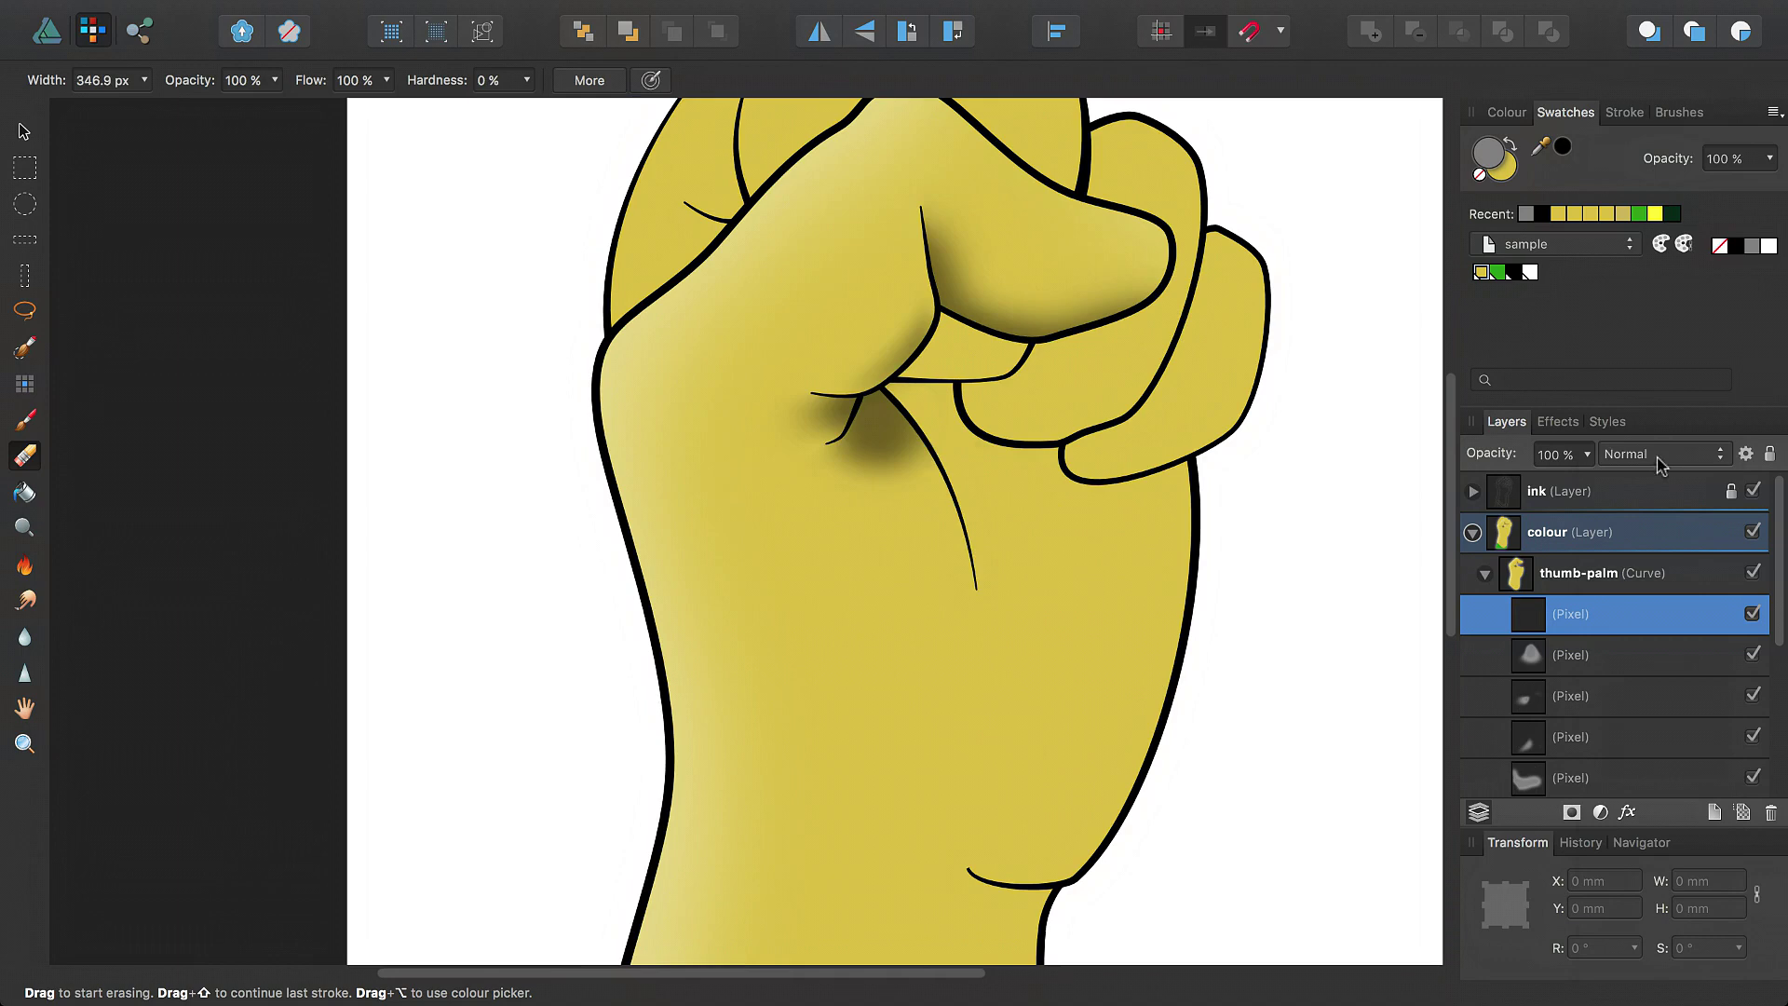
pyautogui.moveTo(931, 279)
pyautogui.mouseDown()
pyautogui.moveTo(826, 236)
pyautogui.moveTo(894, 627)
pyautogui.moveTo(886, 551)
pyautogui.mouseUp()
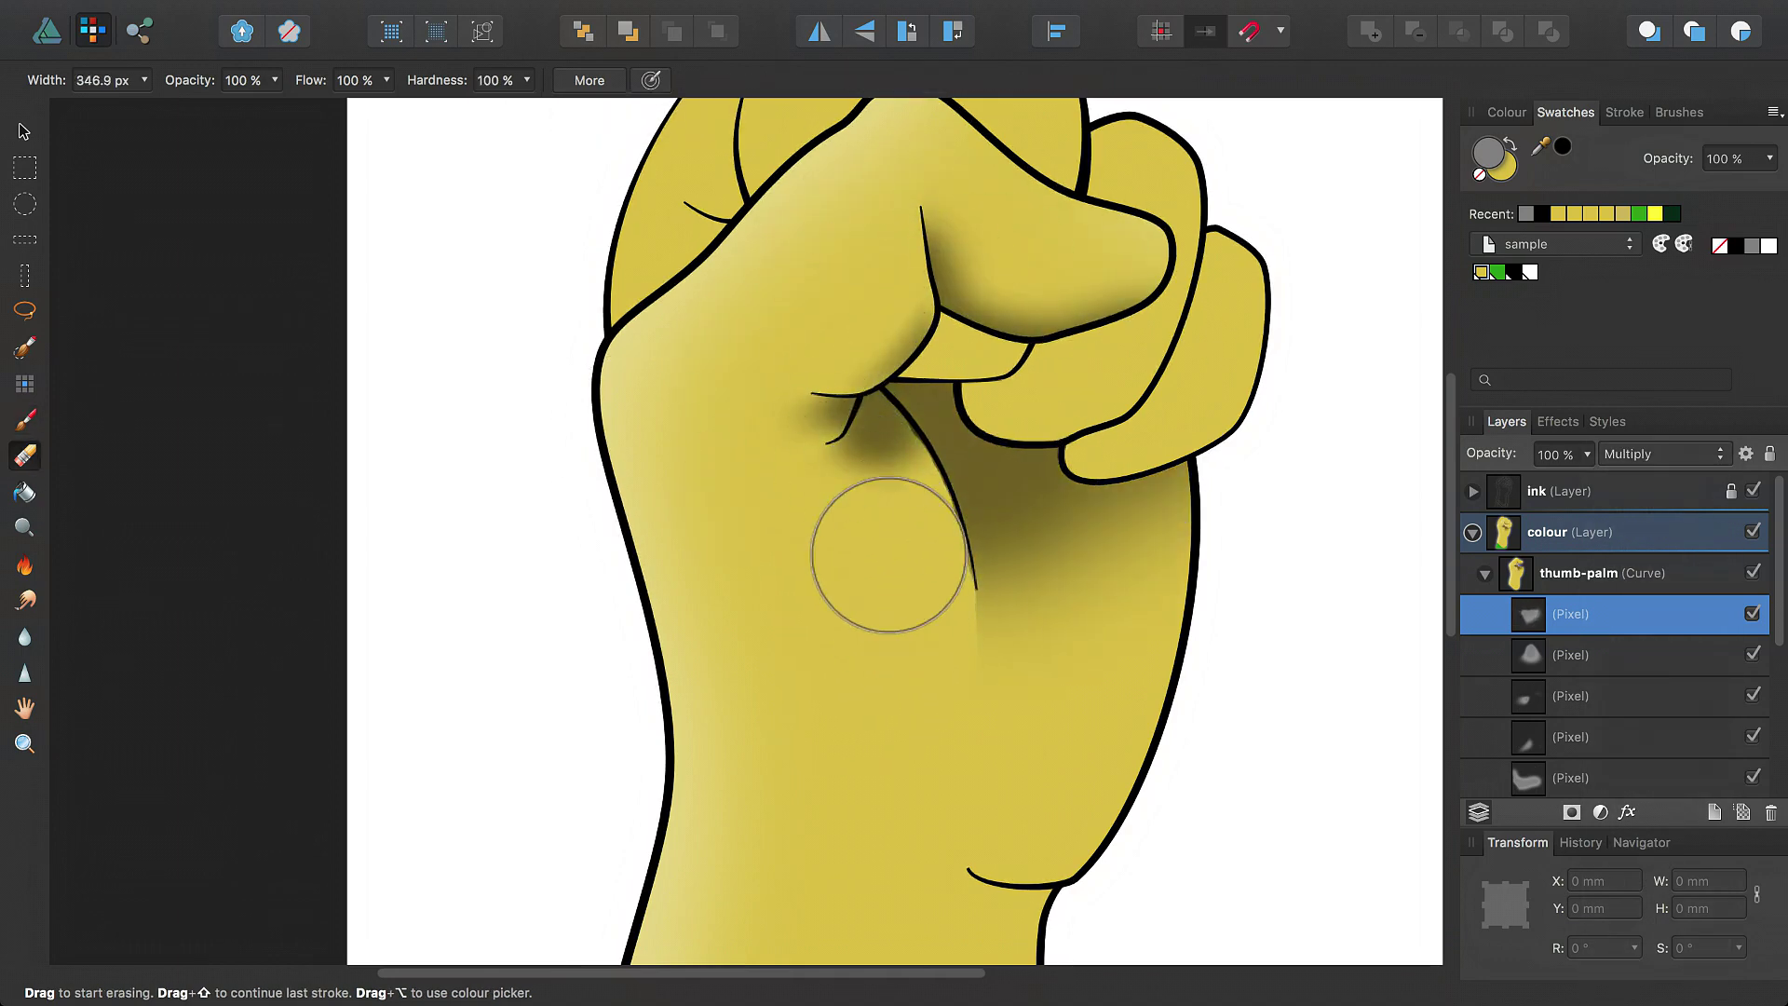
# Softly erase shading below the crease with a 0%-hardness eraser enlarged to about 1220 px
pyautogui.click(526, 80)
pyautogui.moveTo(522, 108); pyautogui.dragTo(307, 108)
pyautogui.press(']')
pyautogui.press(']')
pyautogui.press(']')
pyautogui.press('super+0')
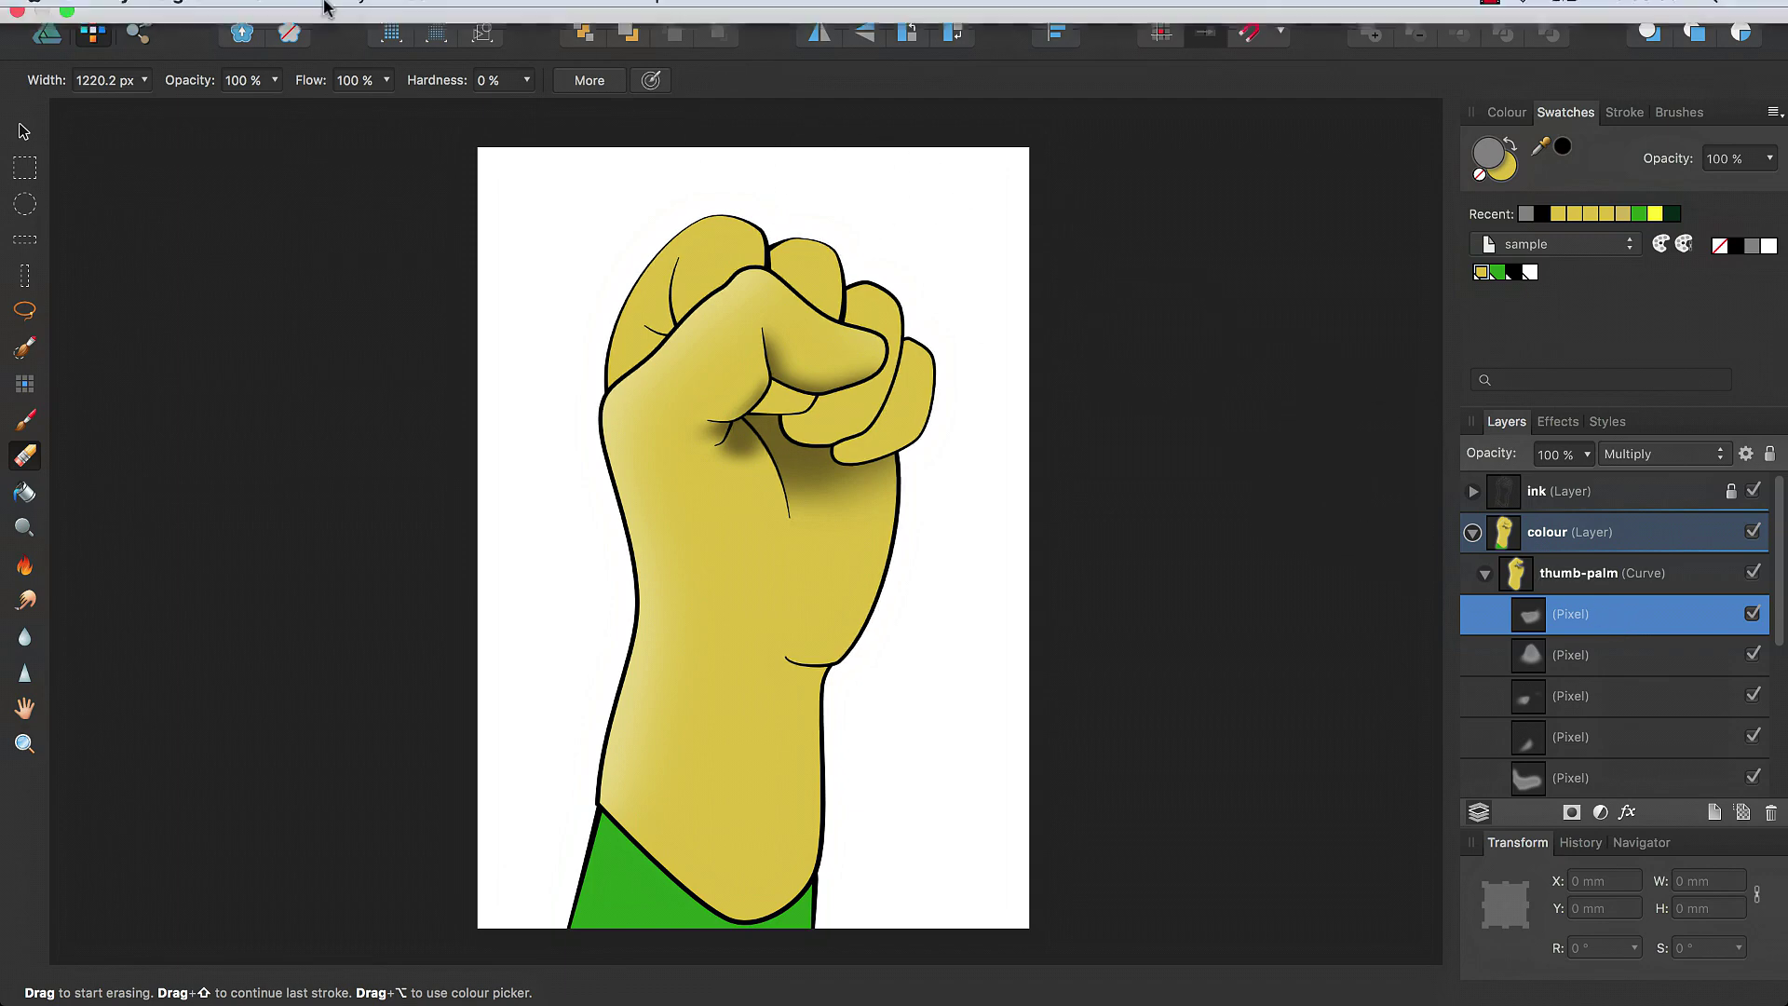
# Duplicate the selected palm shadow pixel layer with Edit > Duplicate
pyautogui.click(306, 14)
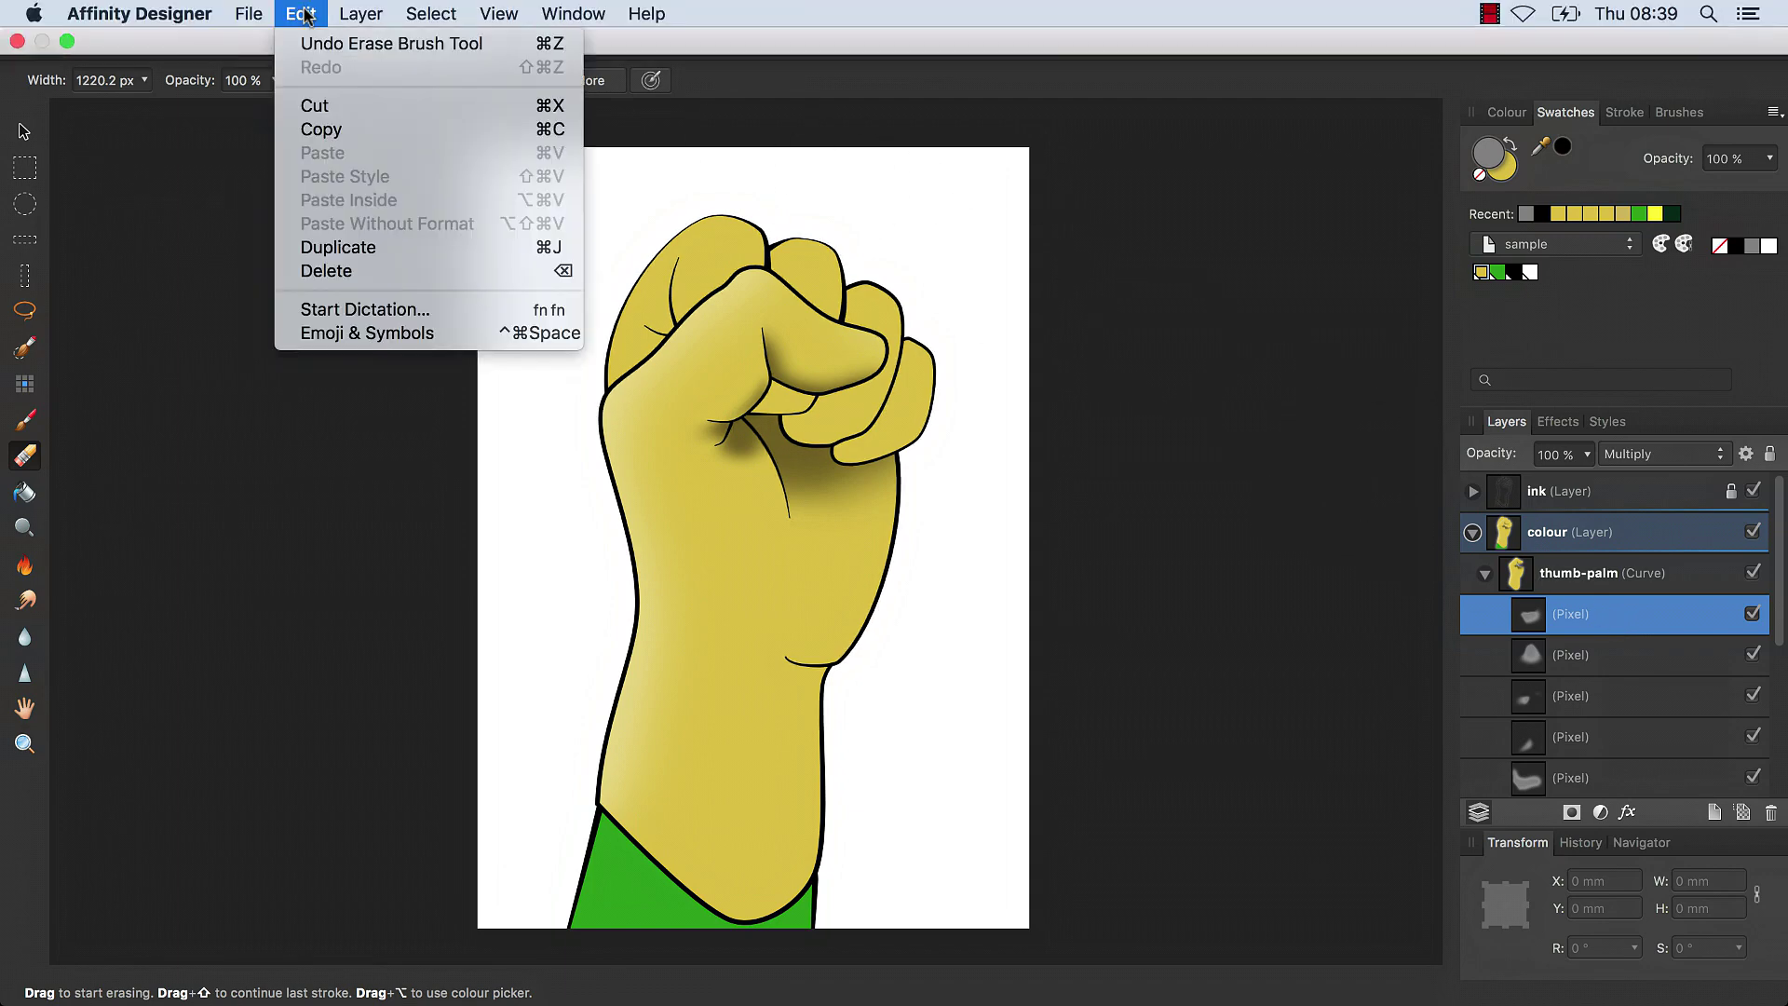
pyautogui.click(395, 247)
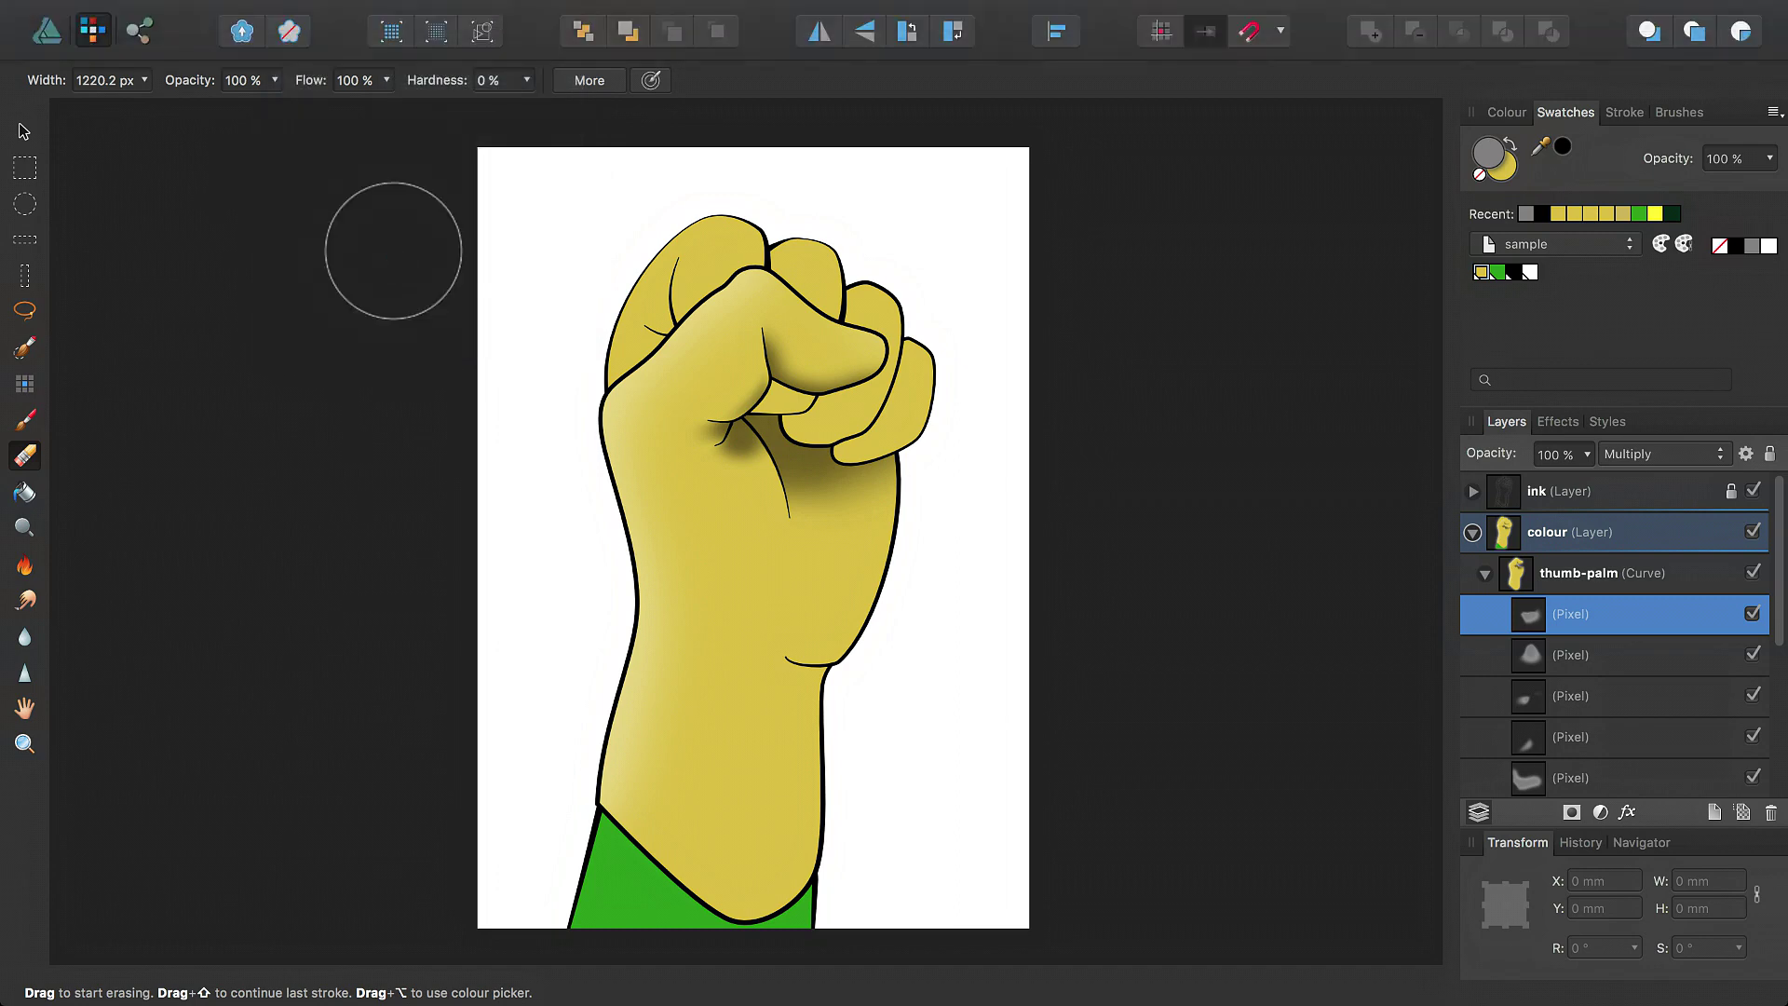
pyautogui.click(24, 131)
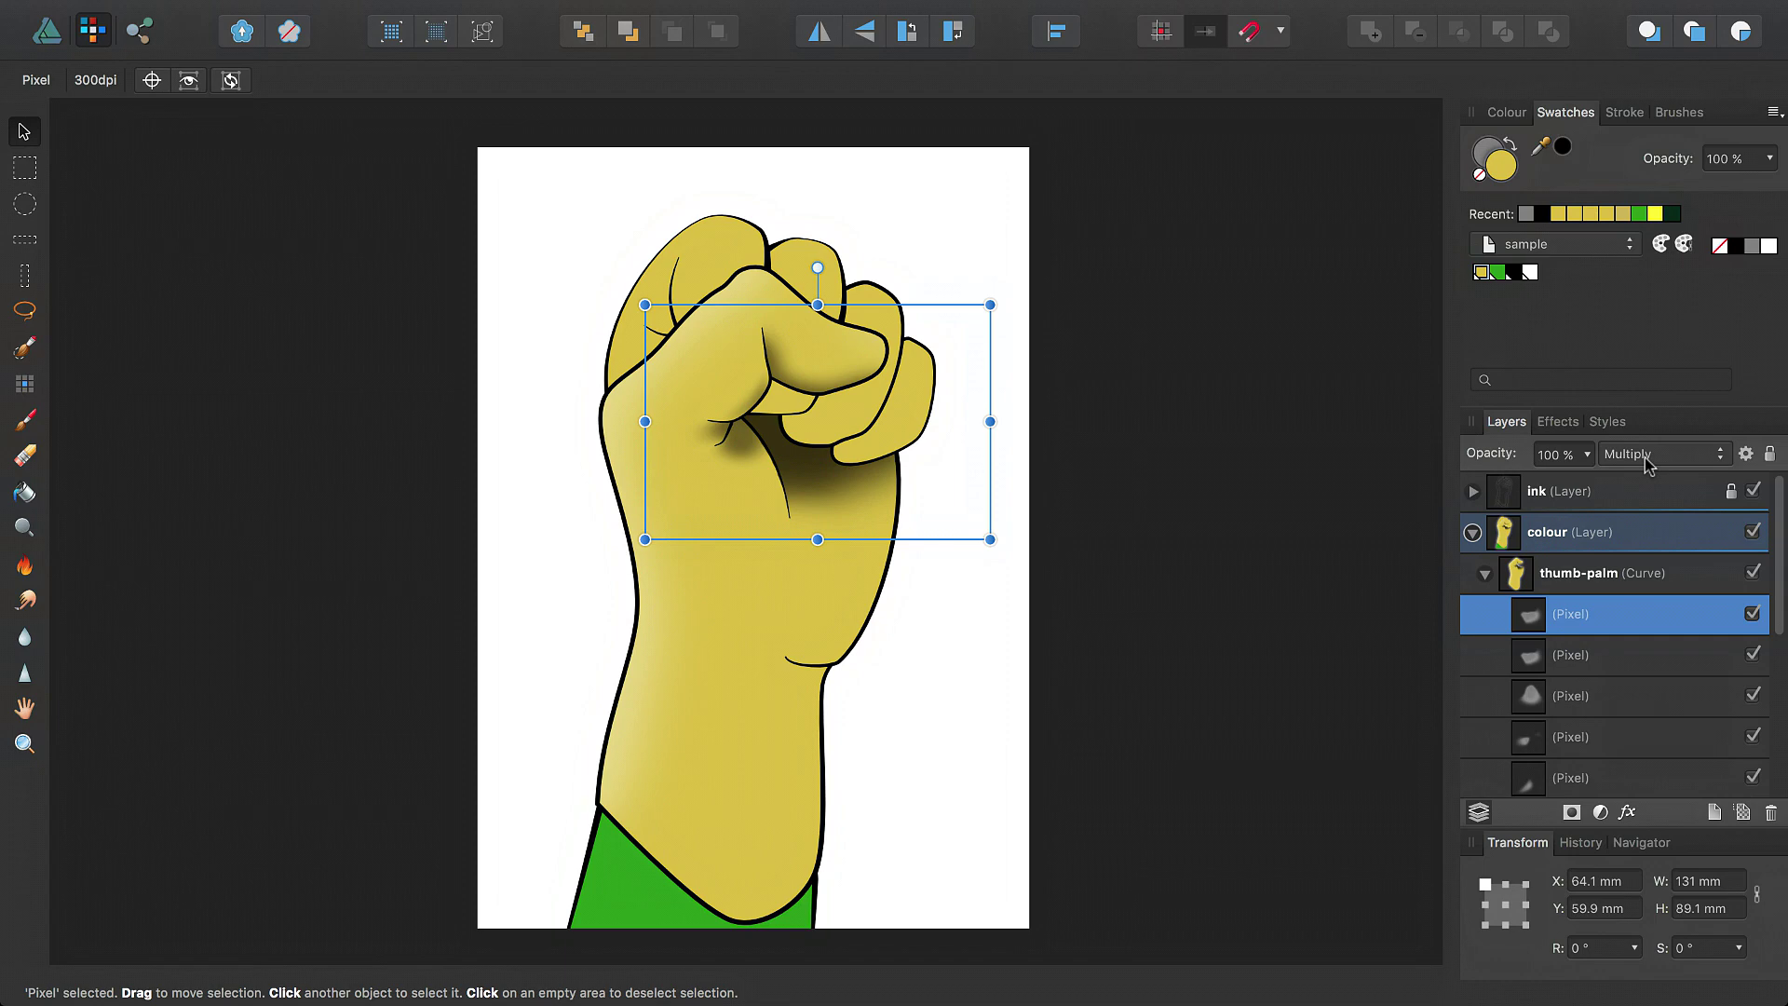
# Softly erase the lower spread of the doubled shadow under the thumb
pyautogui.click(28, 457)
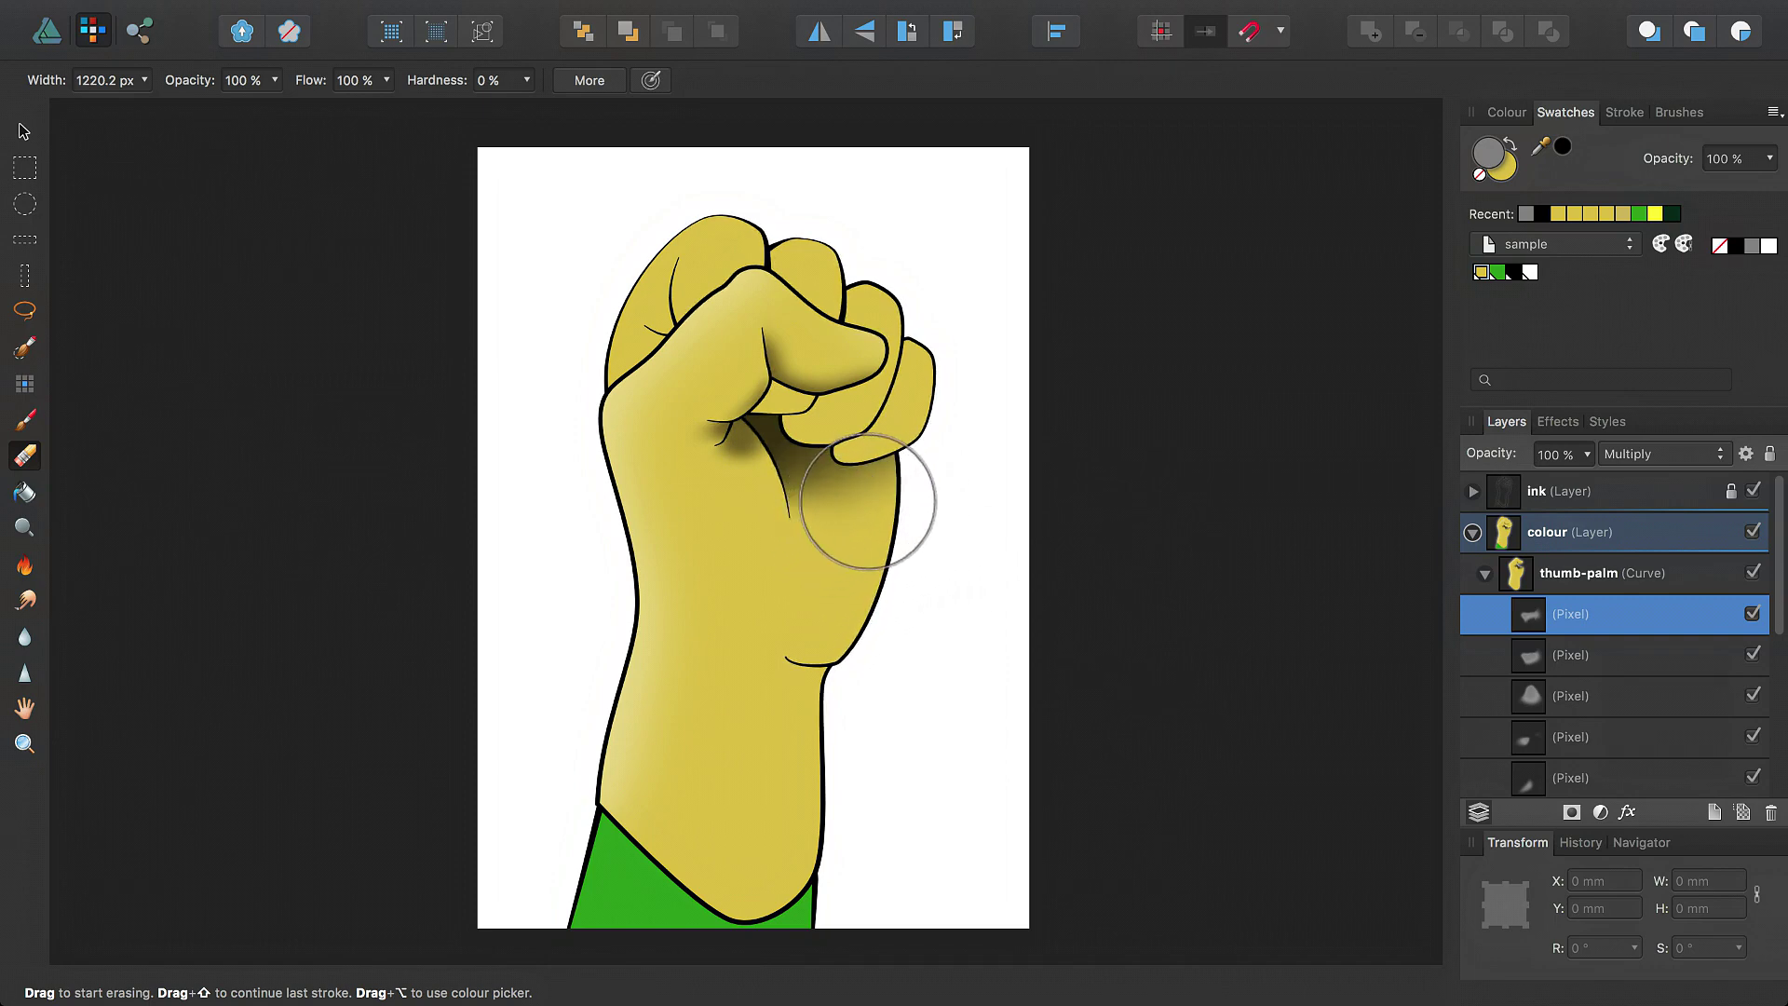
pyautogui.moveTo(868, 501)
pyautogui.mouseDown()
pyautogui.moveTo(835, 547)
pyautogui.moveTo(899, 615)
pyautogui.mouseUp()
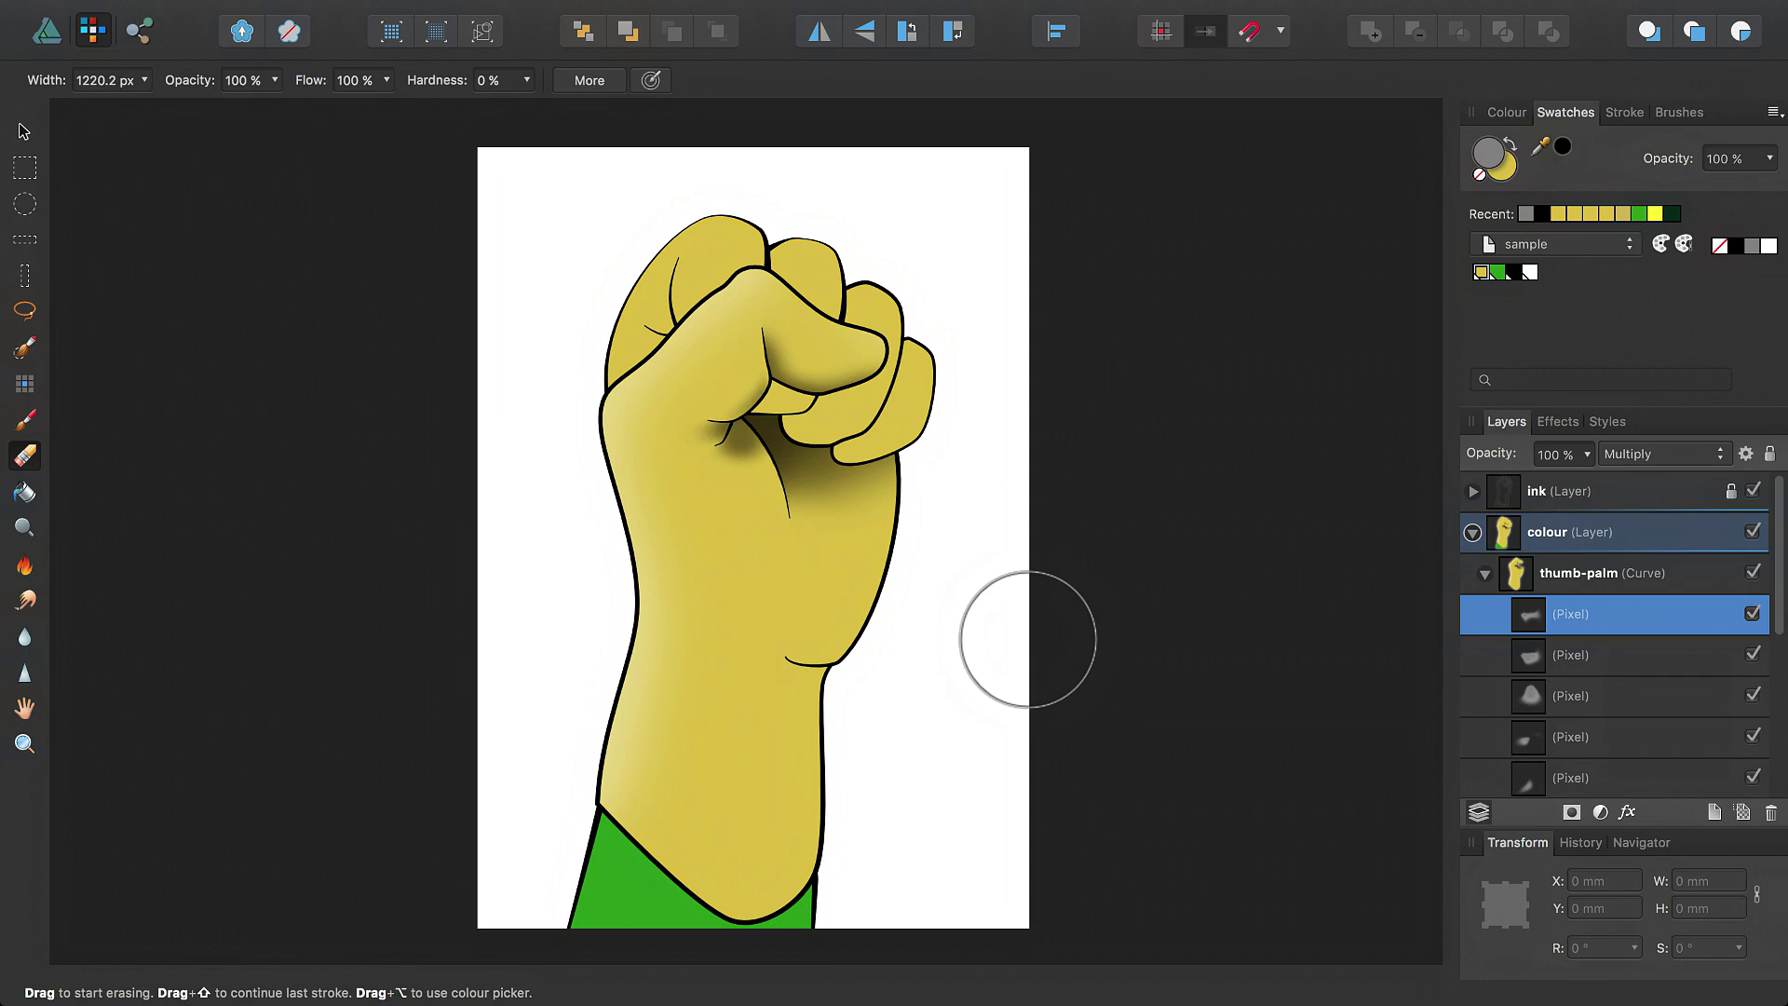
# Paint a soft grey stroke over the fist's top left on a new Screen-blended pixel layer
pyautogui.press('super+alt+d')
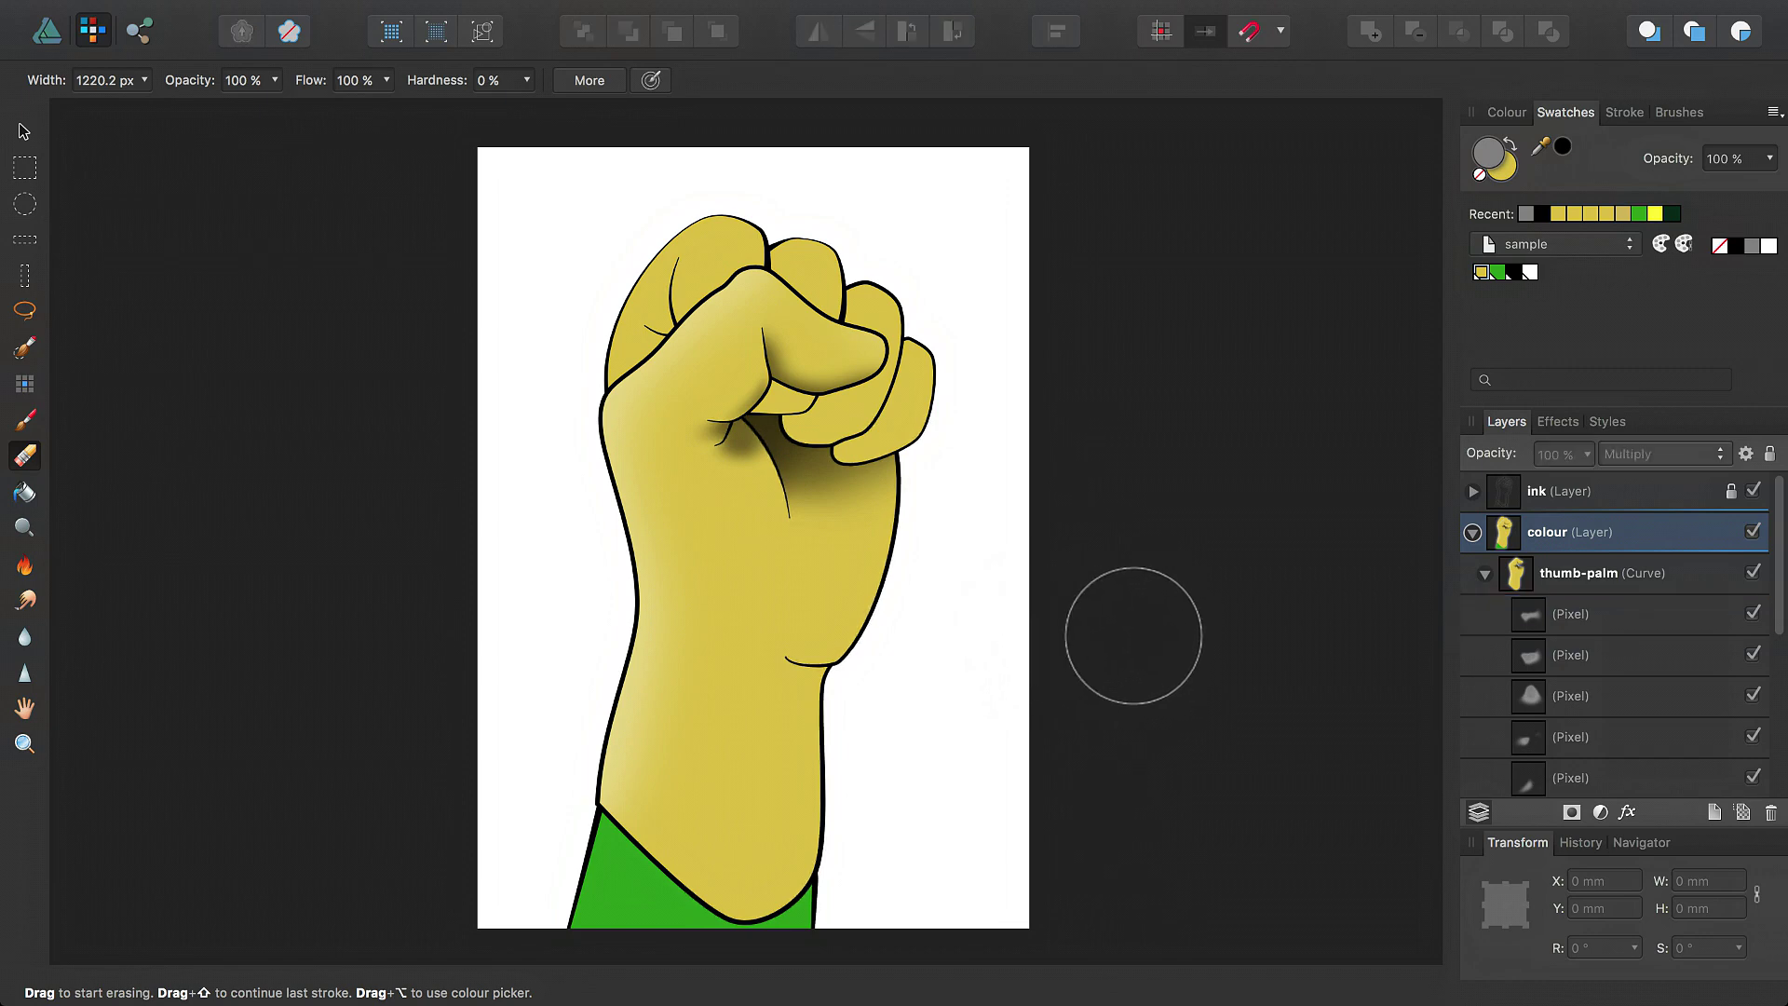
pyautogui.click(25, 422)
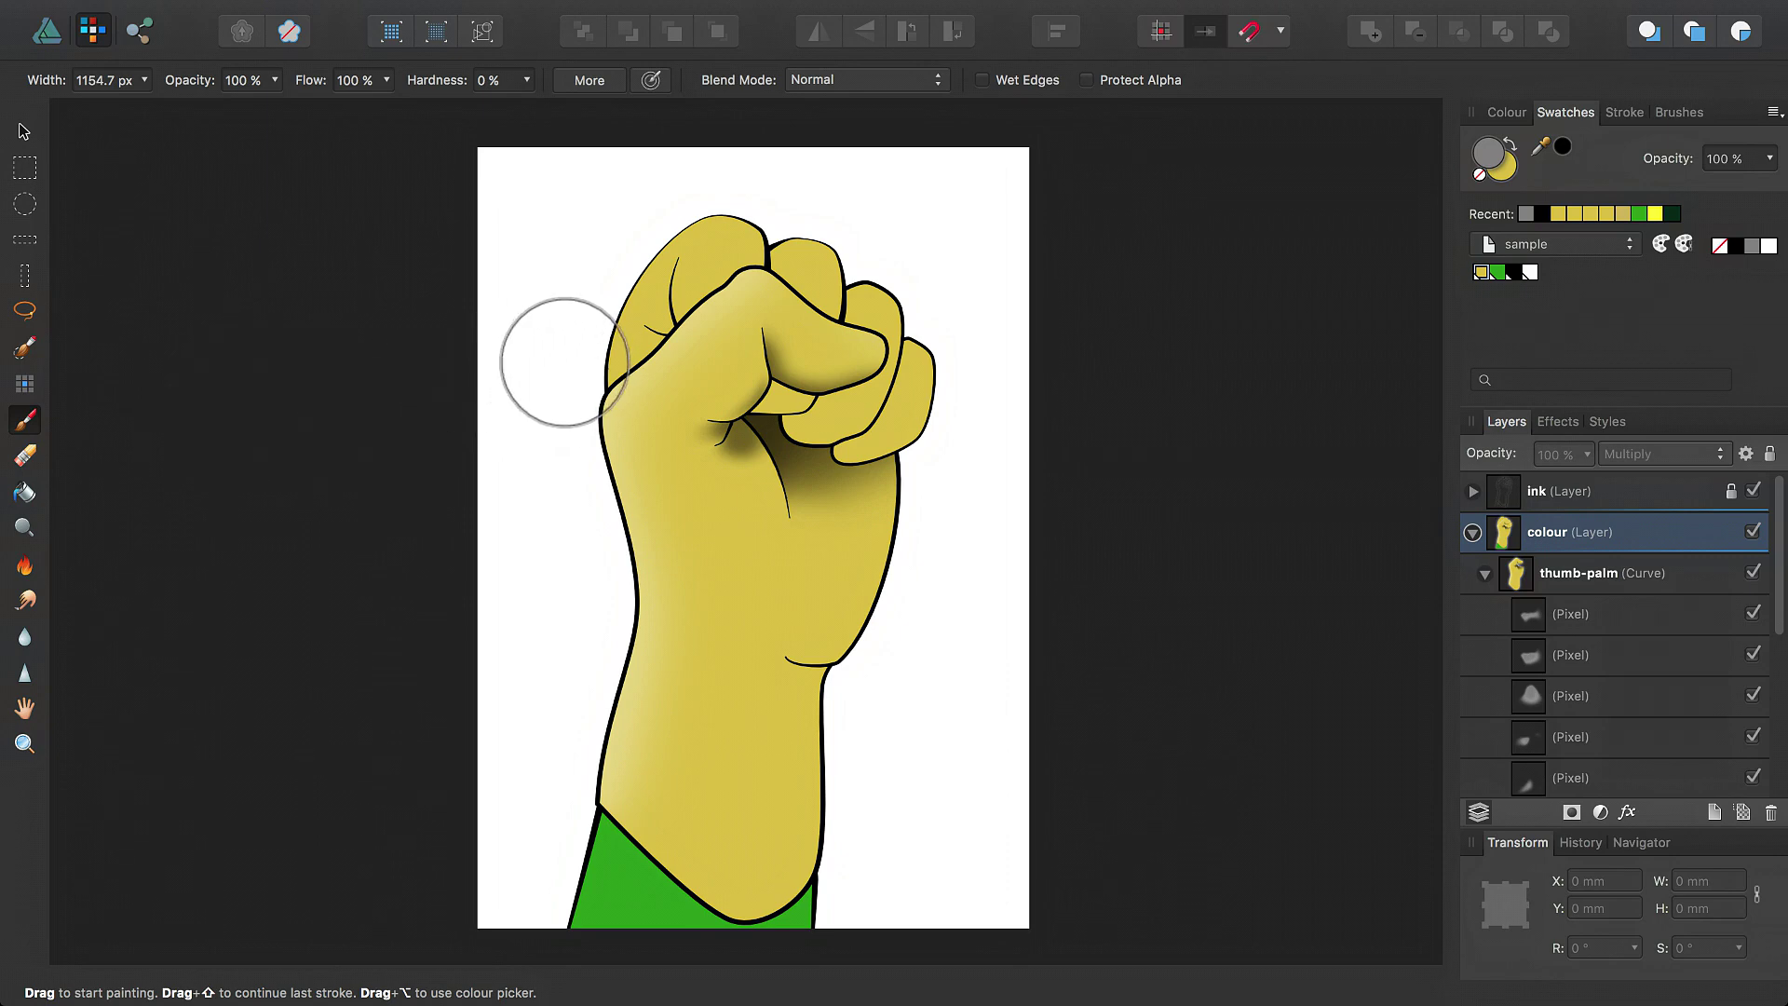
pyautogui.moveTo(564, 362)
pyautogui.mouseDown()
pyautogui.moveTo(550, 339)
pyautogui.moveTo(578, 299)
pyautogui.moveTo(710, 187)
pyautogui.moveTo(739, 187)
pyautogui.mouseUp()
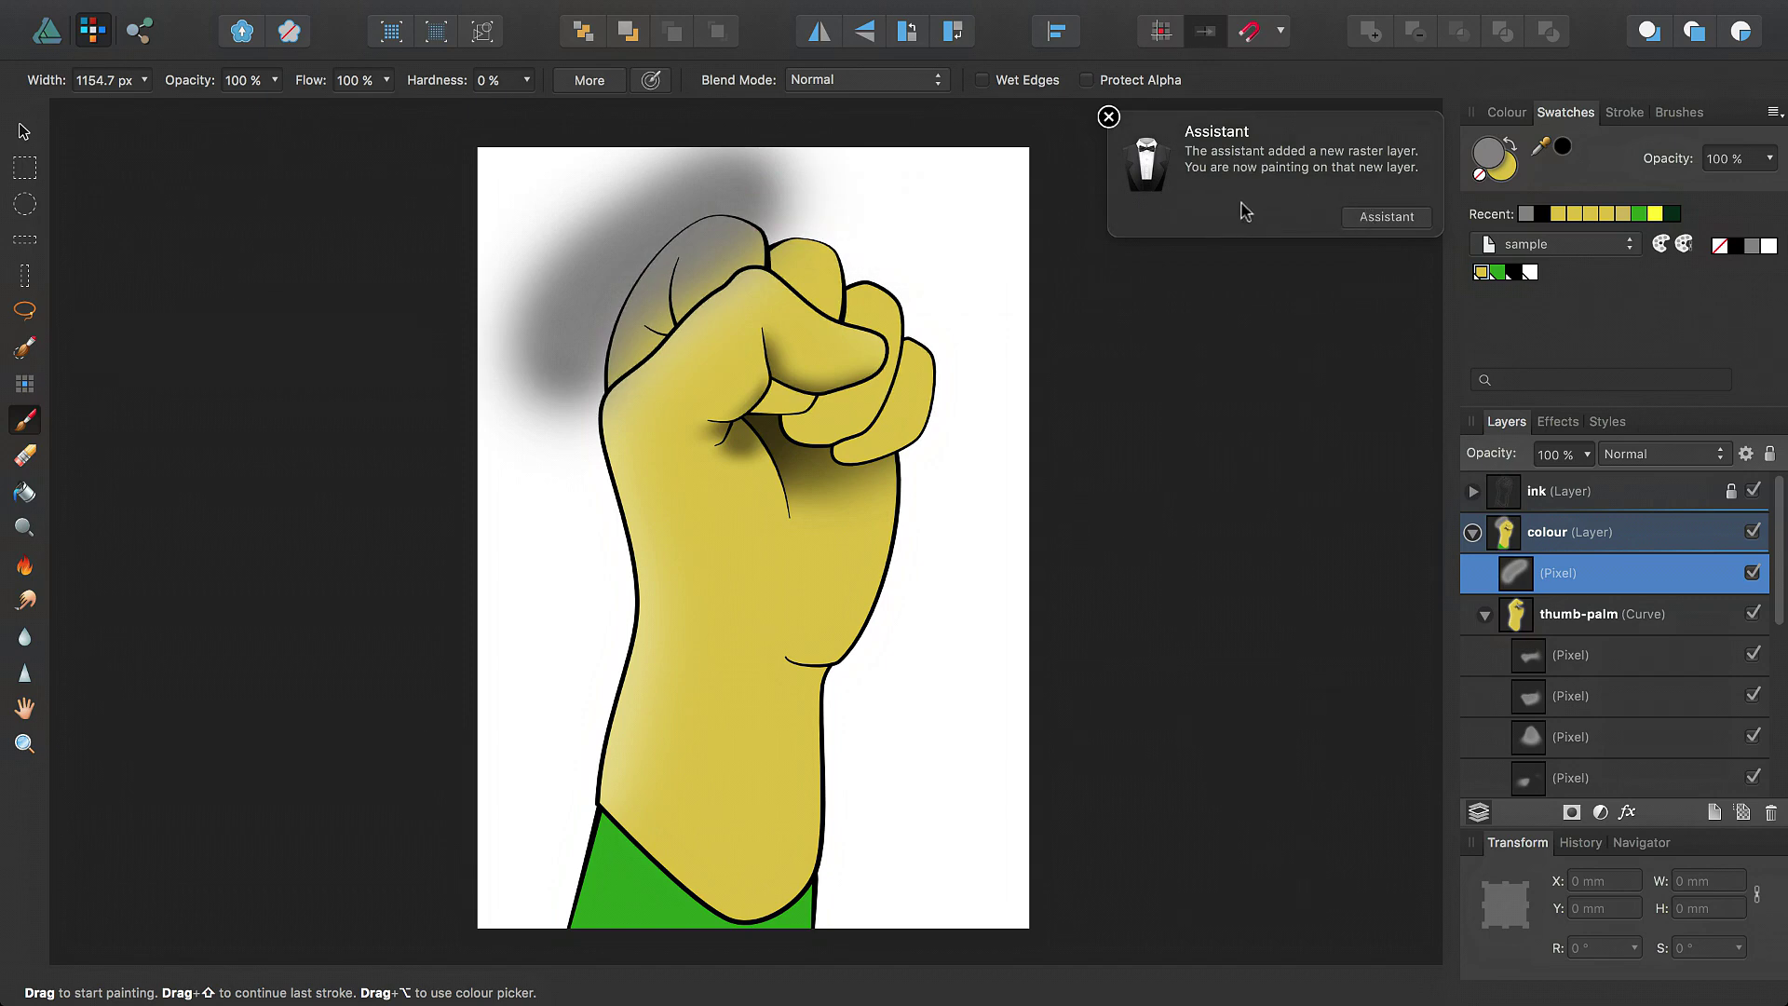
pyautogui.click(1651, 455)
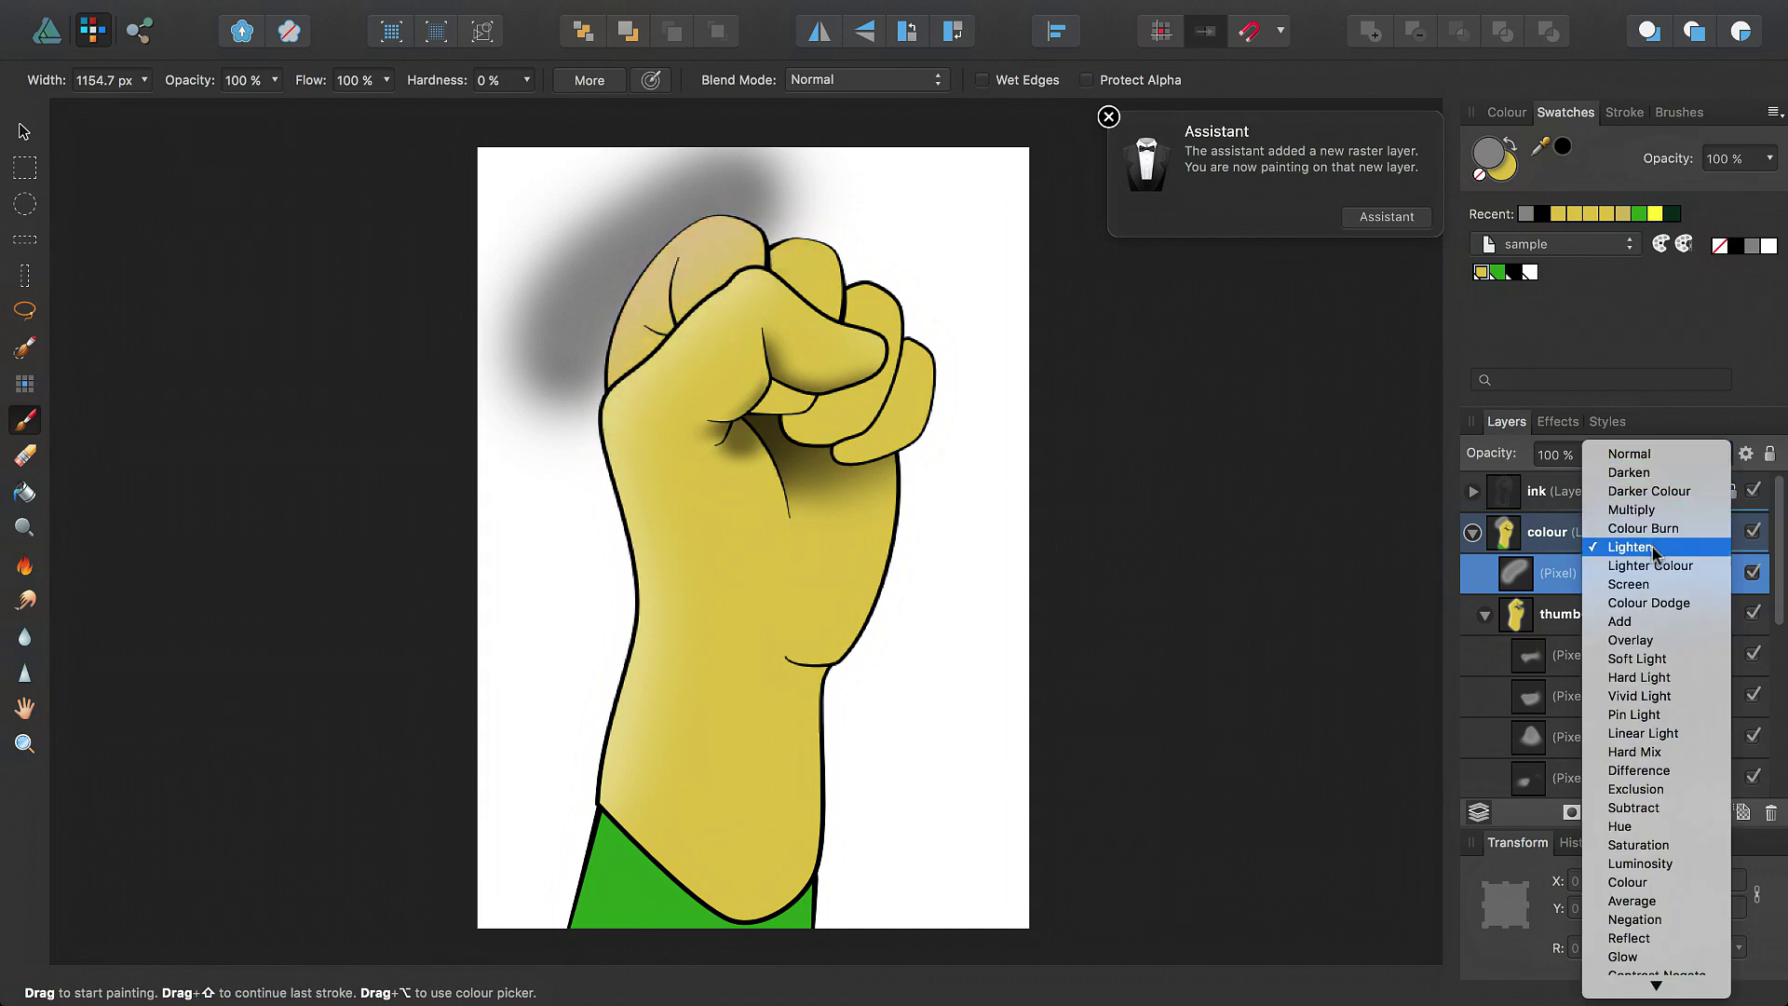
pyautogui.click(1654, 587)
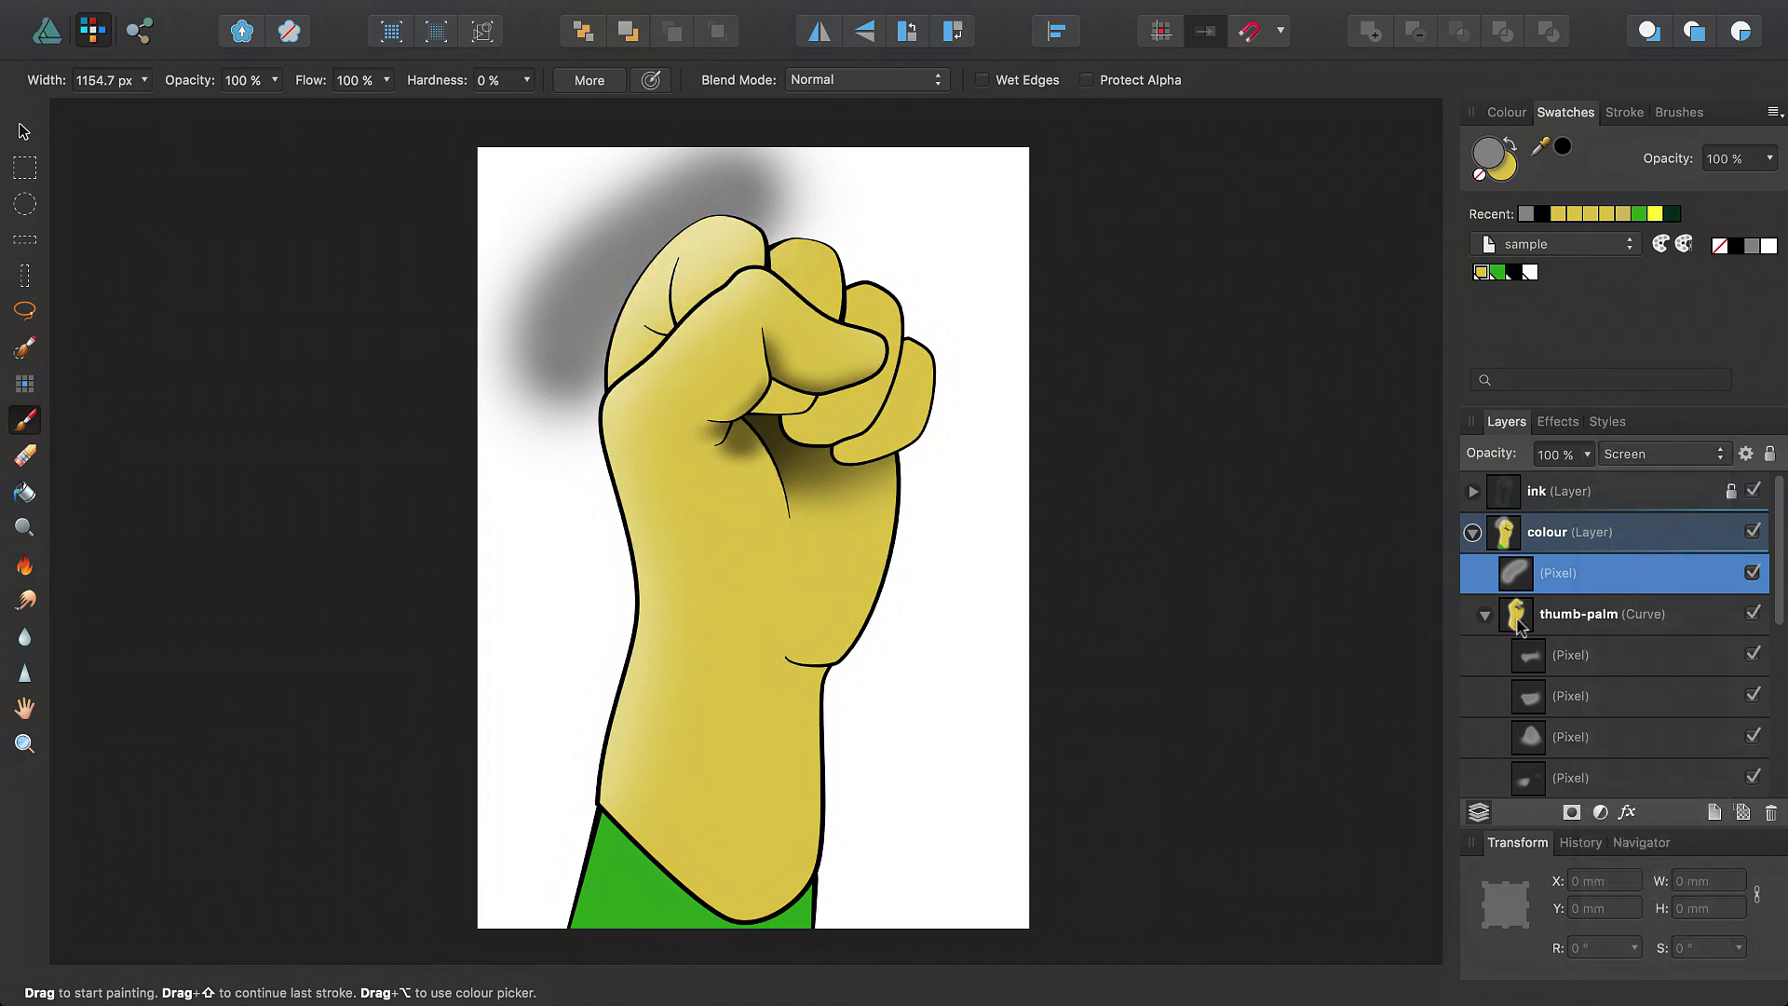
# Delete the stray grey Screen highlight layer so the shaded fist stands clean
pyautogui.click(1487, 613)
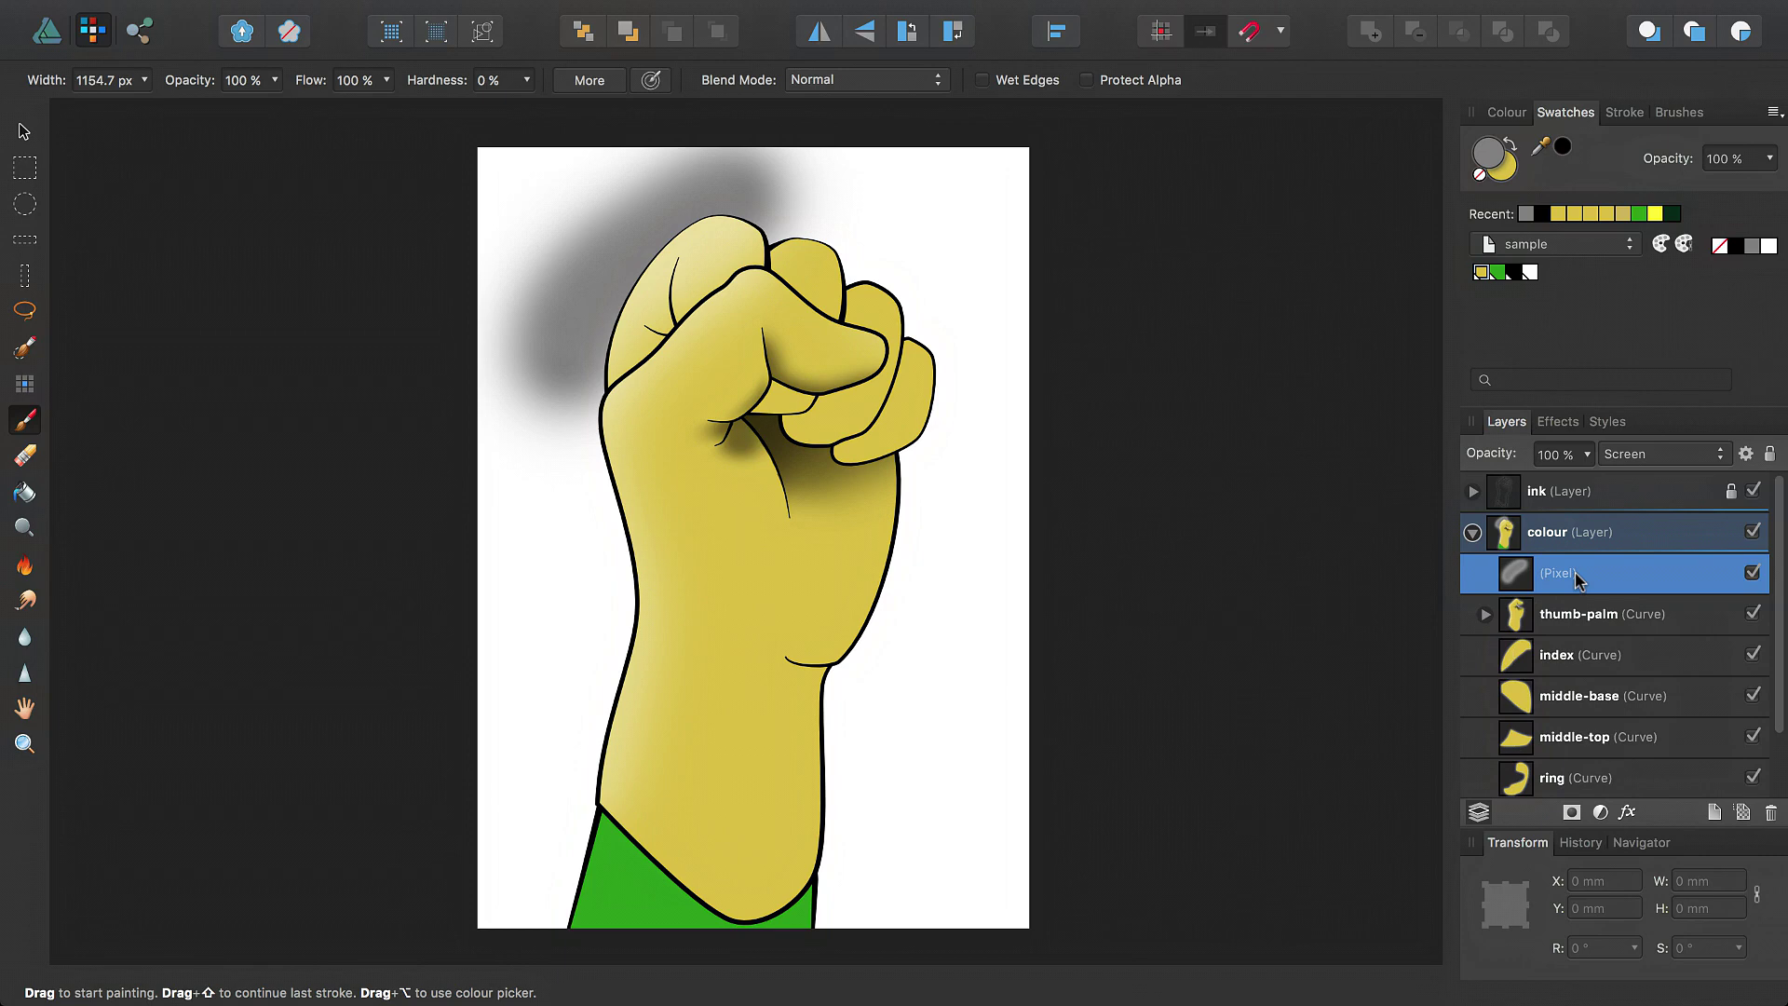
pyautogui.press('Delete')
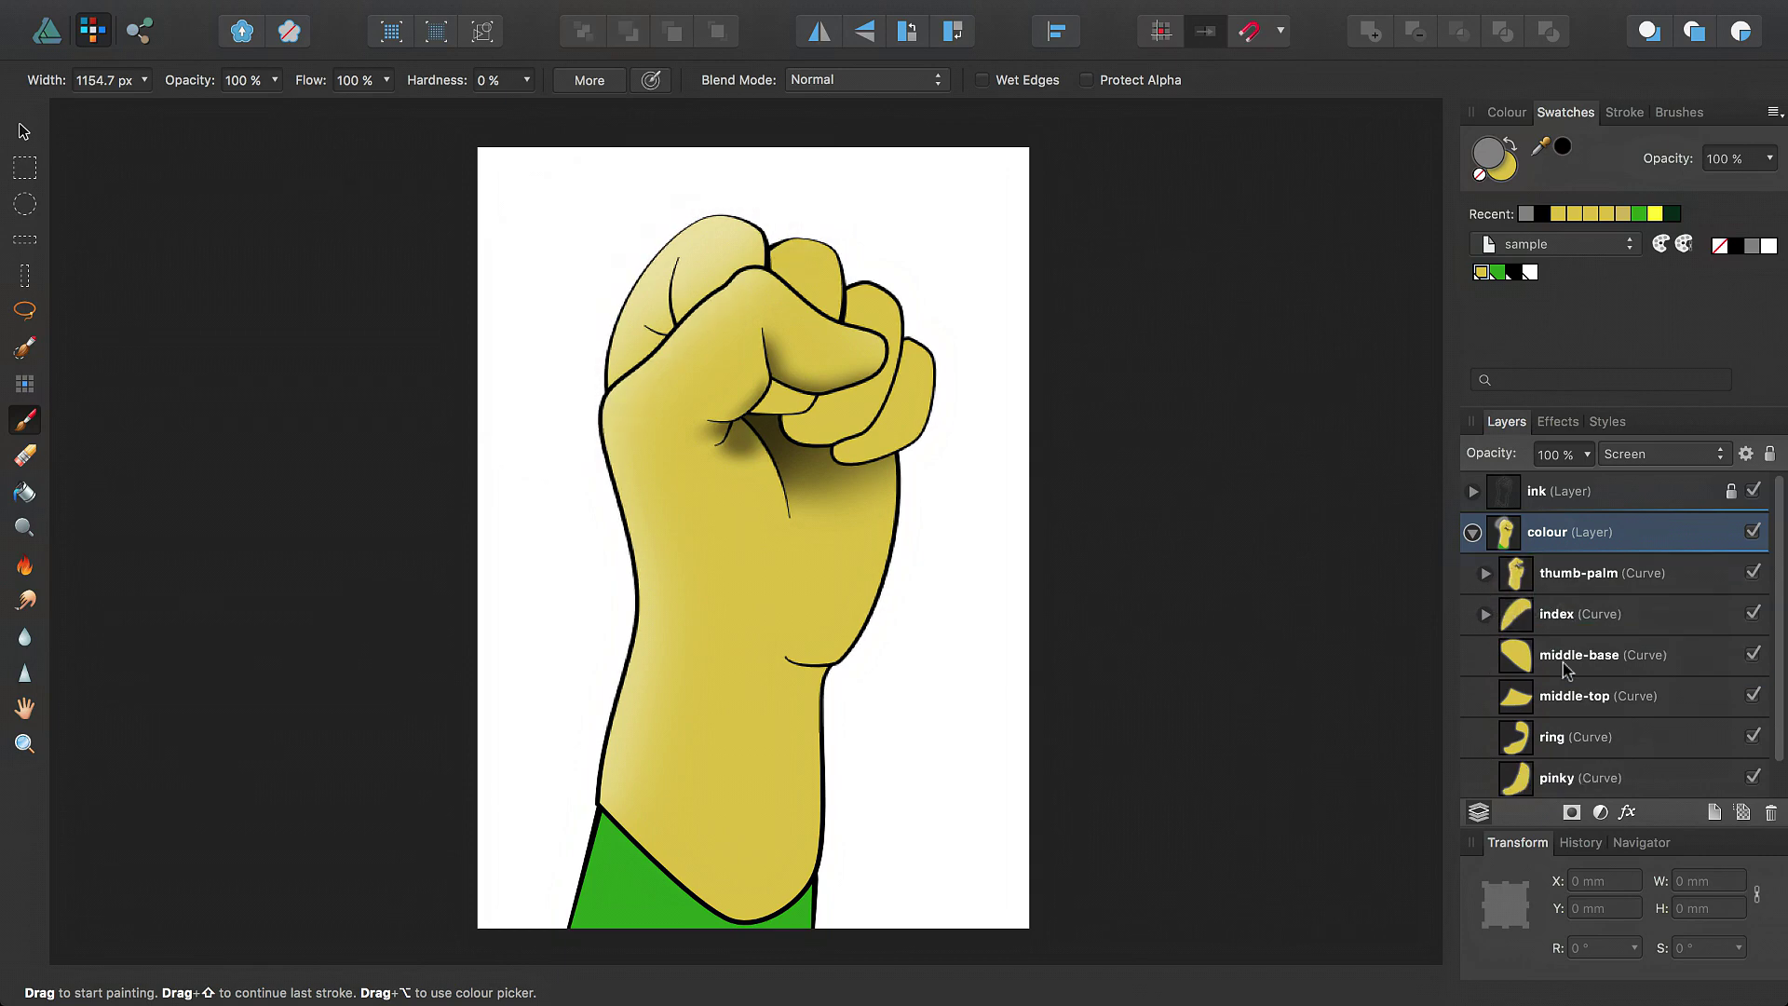
pyautogui.press('v')
pyautogui.moveTo(592, 238); pyautogui.dragTo(579, 218)
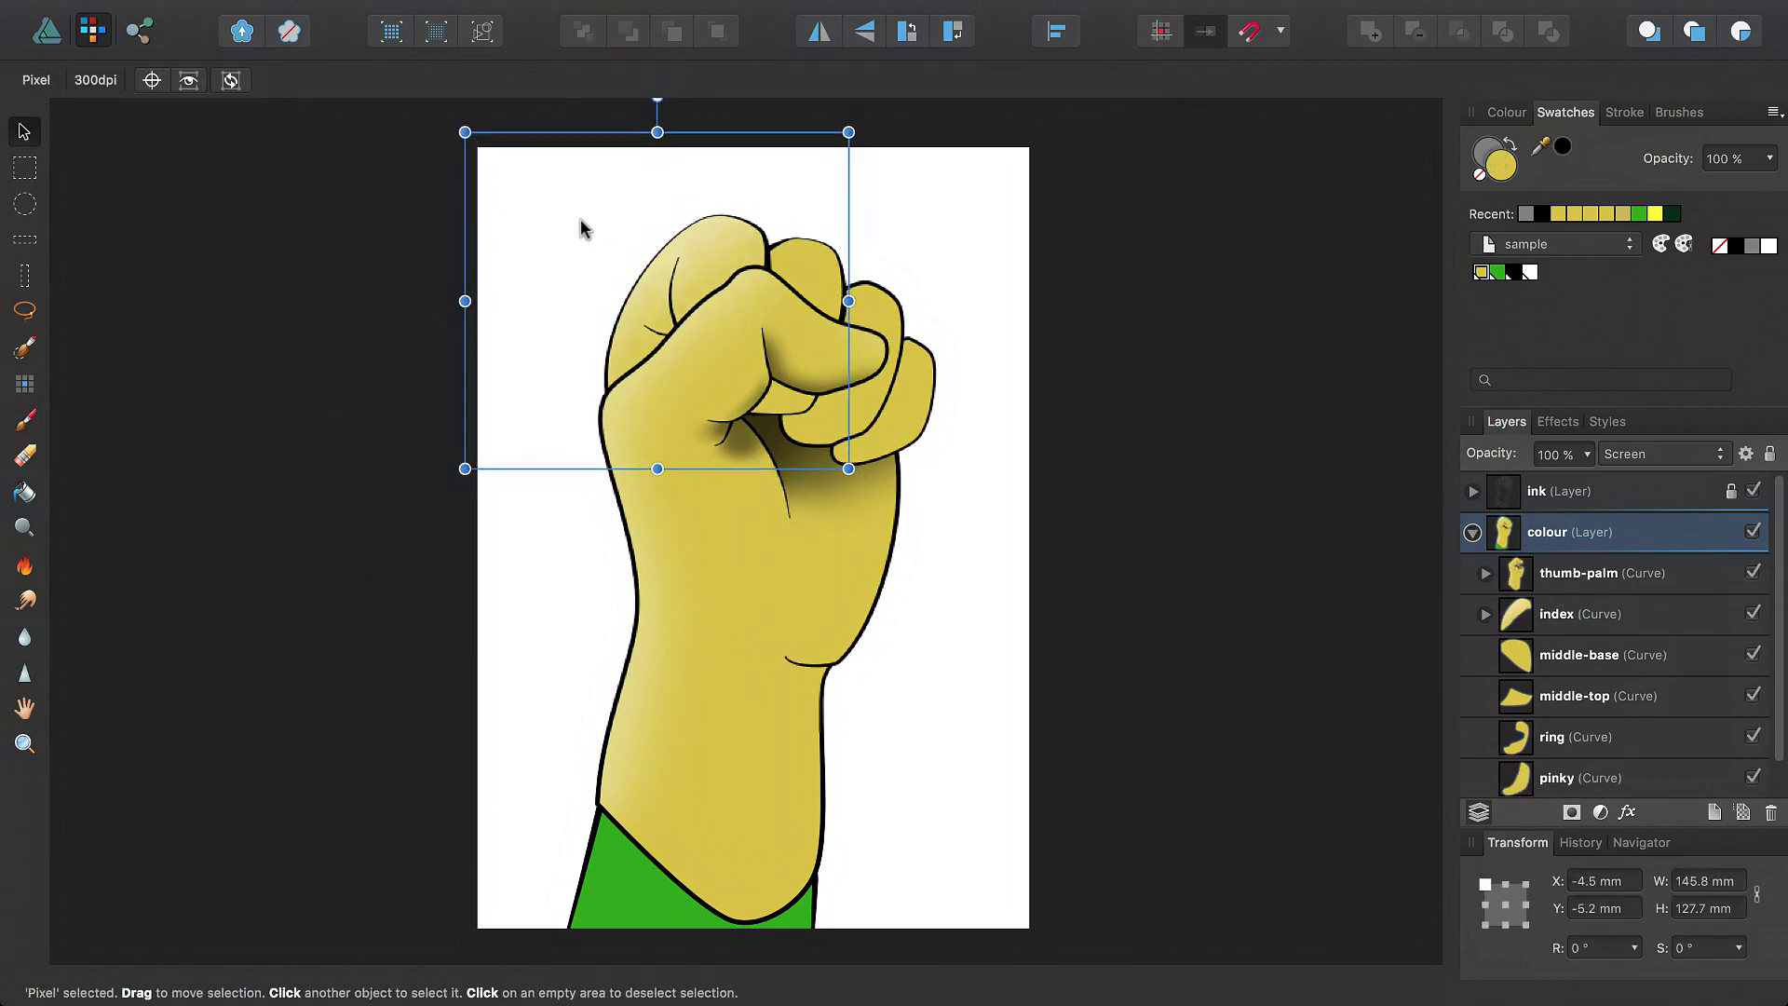
pyautogui.click(528, 538)
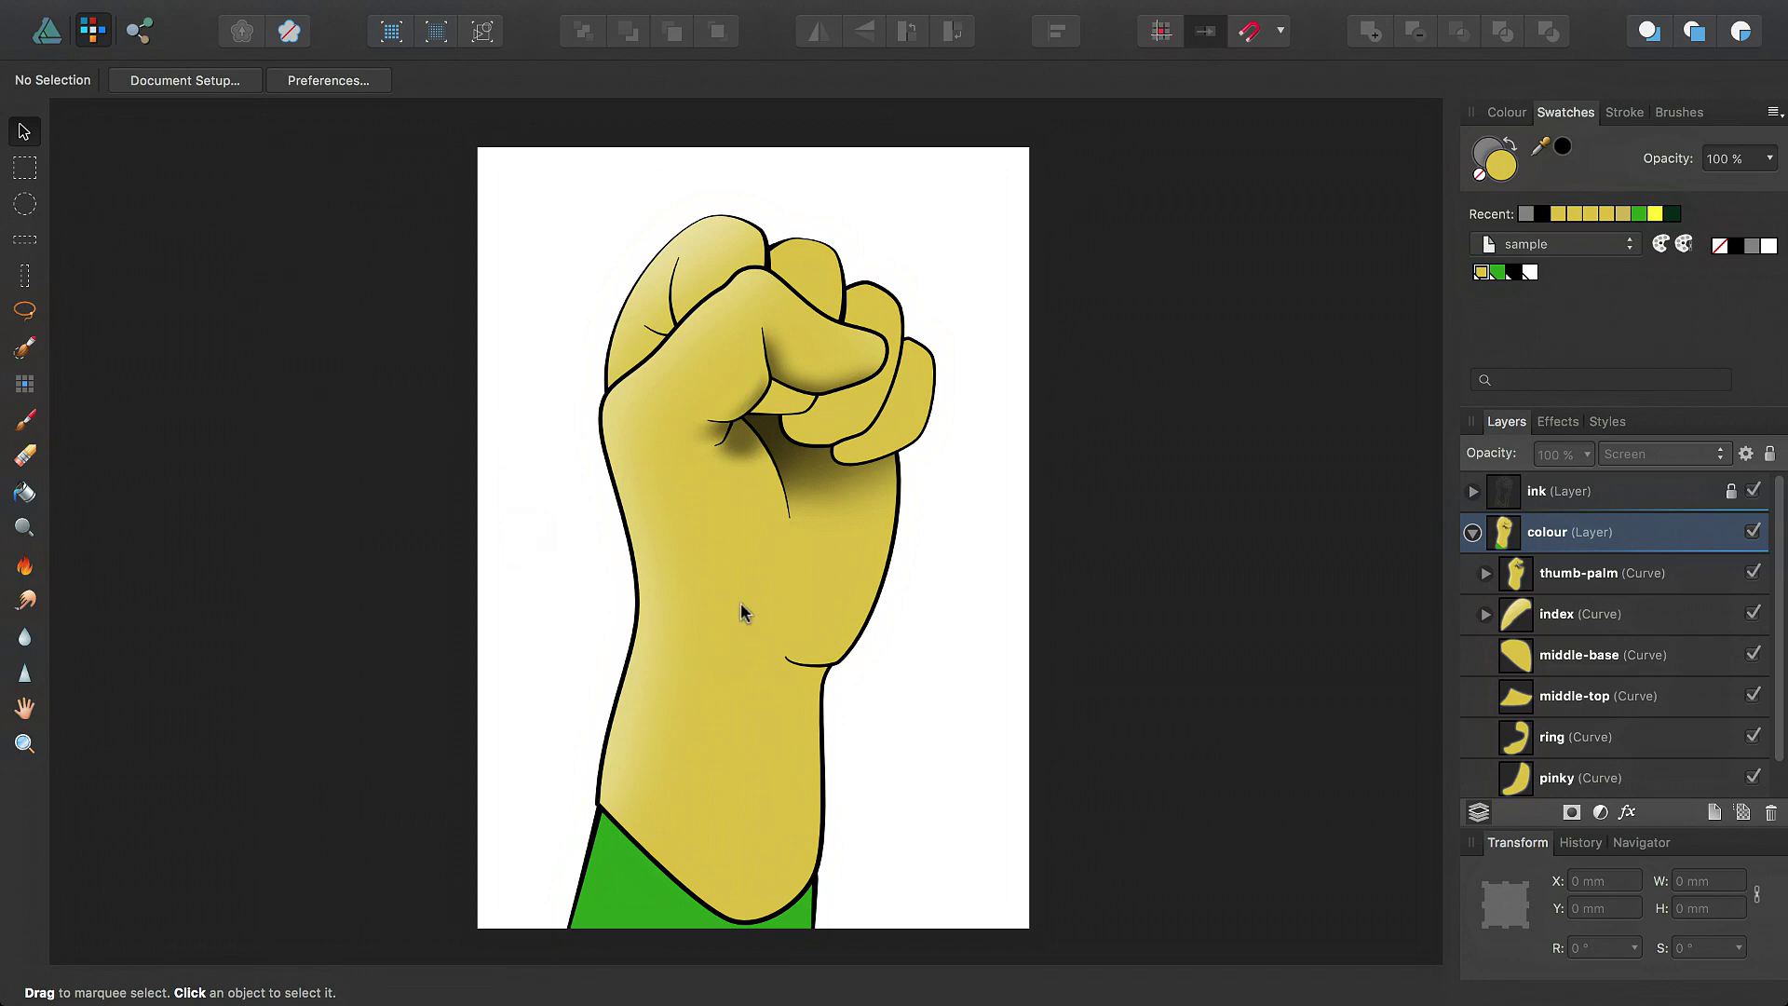
# Edit the yellow global swatch's fill and shift its hue to magenta, recolouring the fist
pyautogui.rightClick(1482, 272)
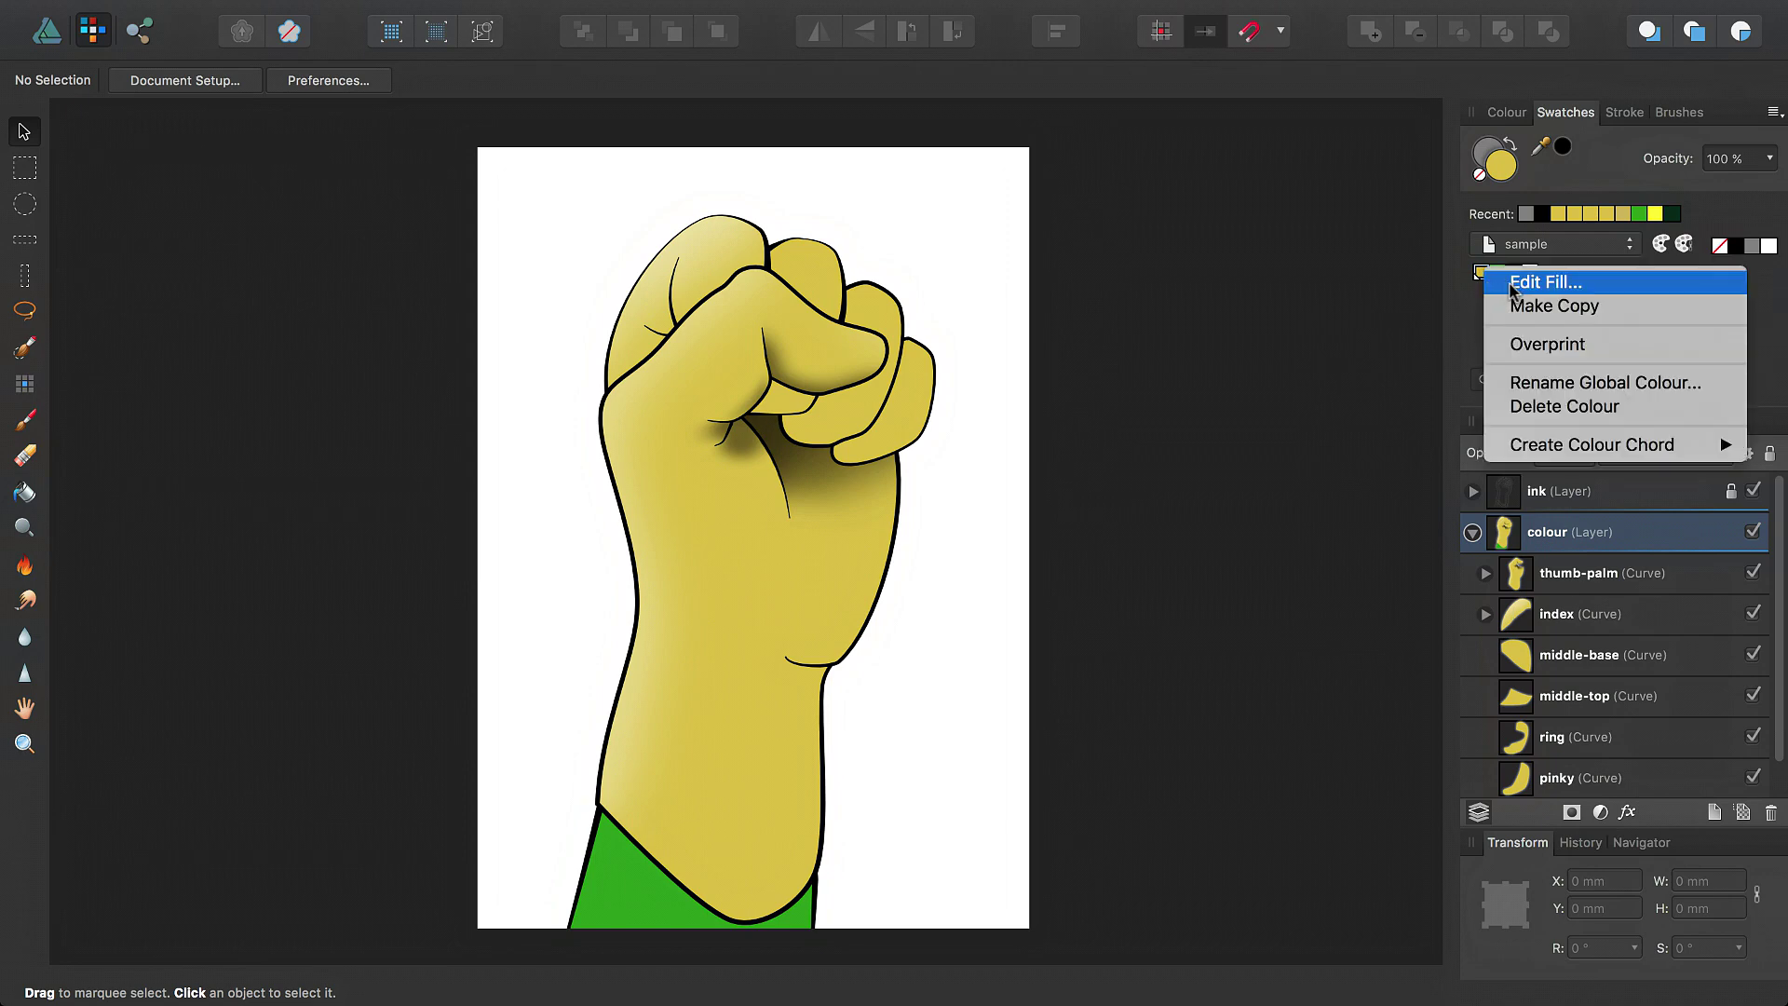
pyautogui.click(1546, 282)
pyautogui.moveTo(1693, 547)
pyautogui.mouseDown()
pyautogui.moveTo(1720, 455)
pyautogui.moveTo(1703, 405)
pyautogui.mouseUp()
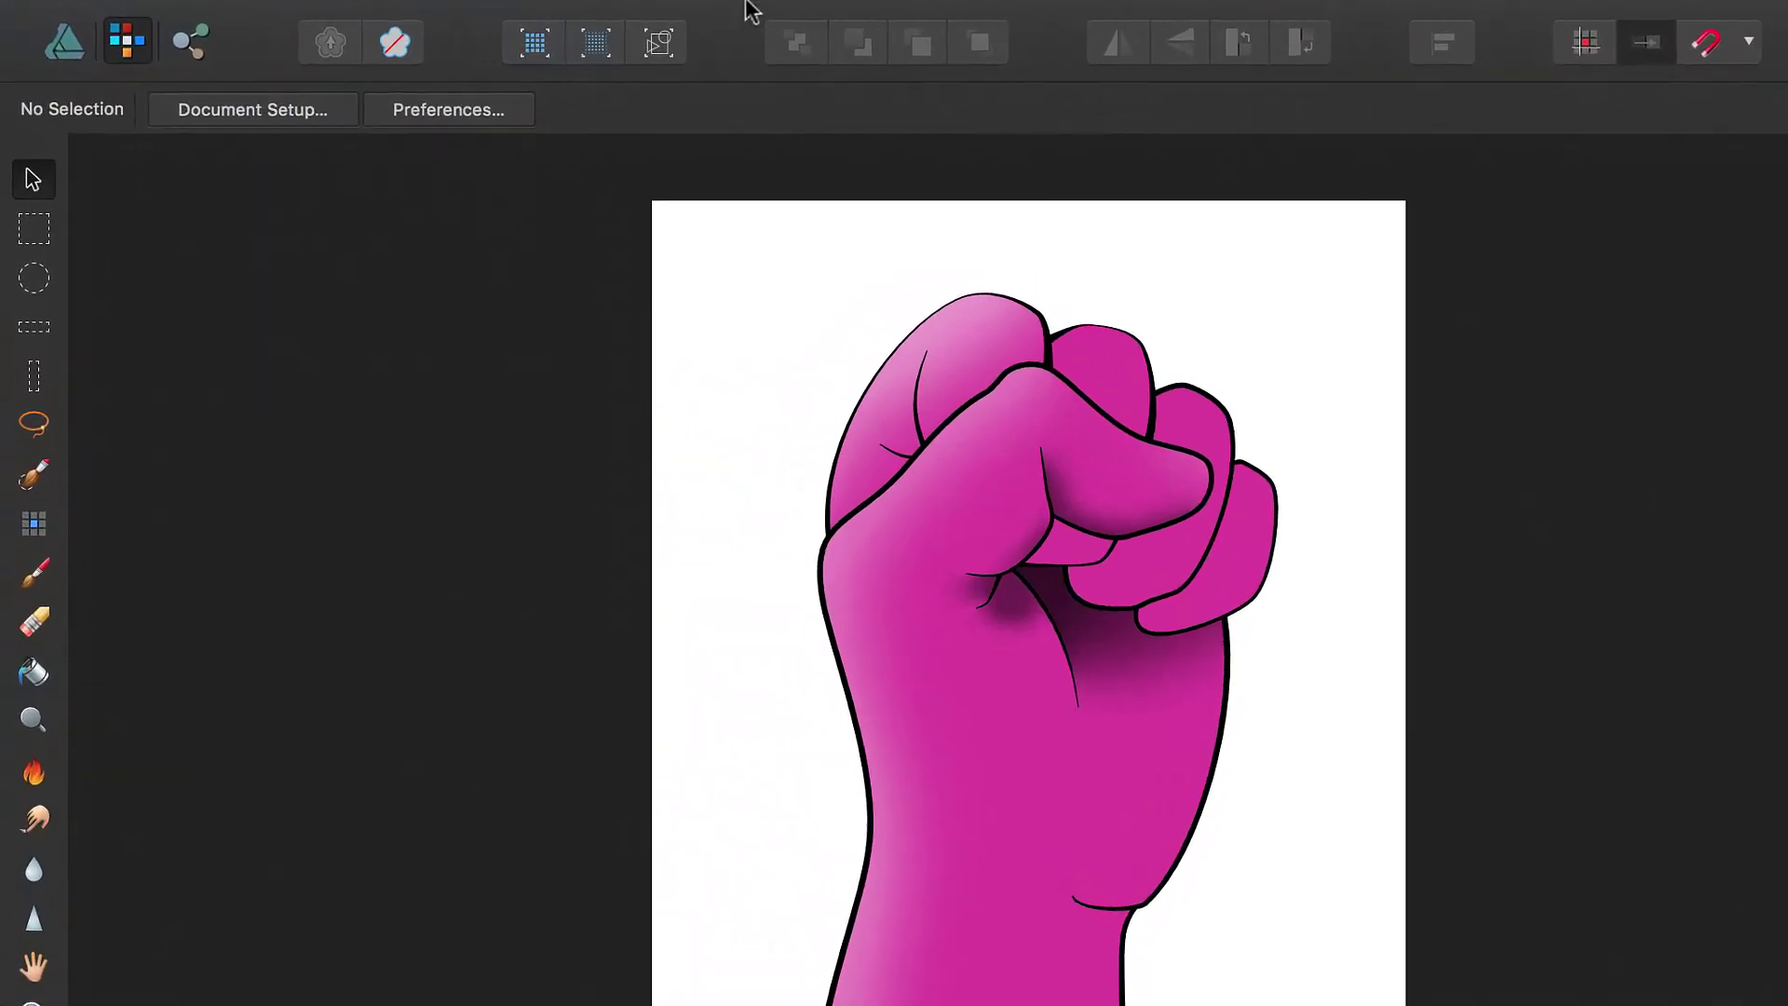
# Open the Help menu in the macOS menu bar
pyautogui.click(643, 19)
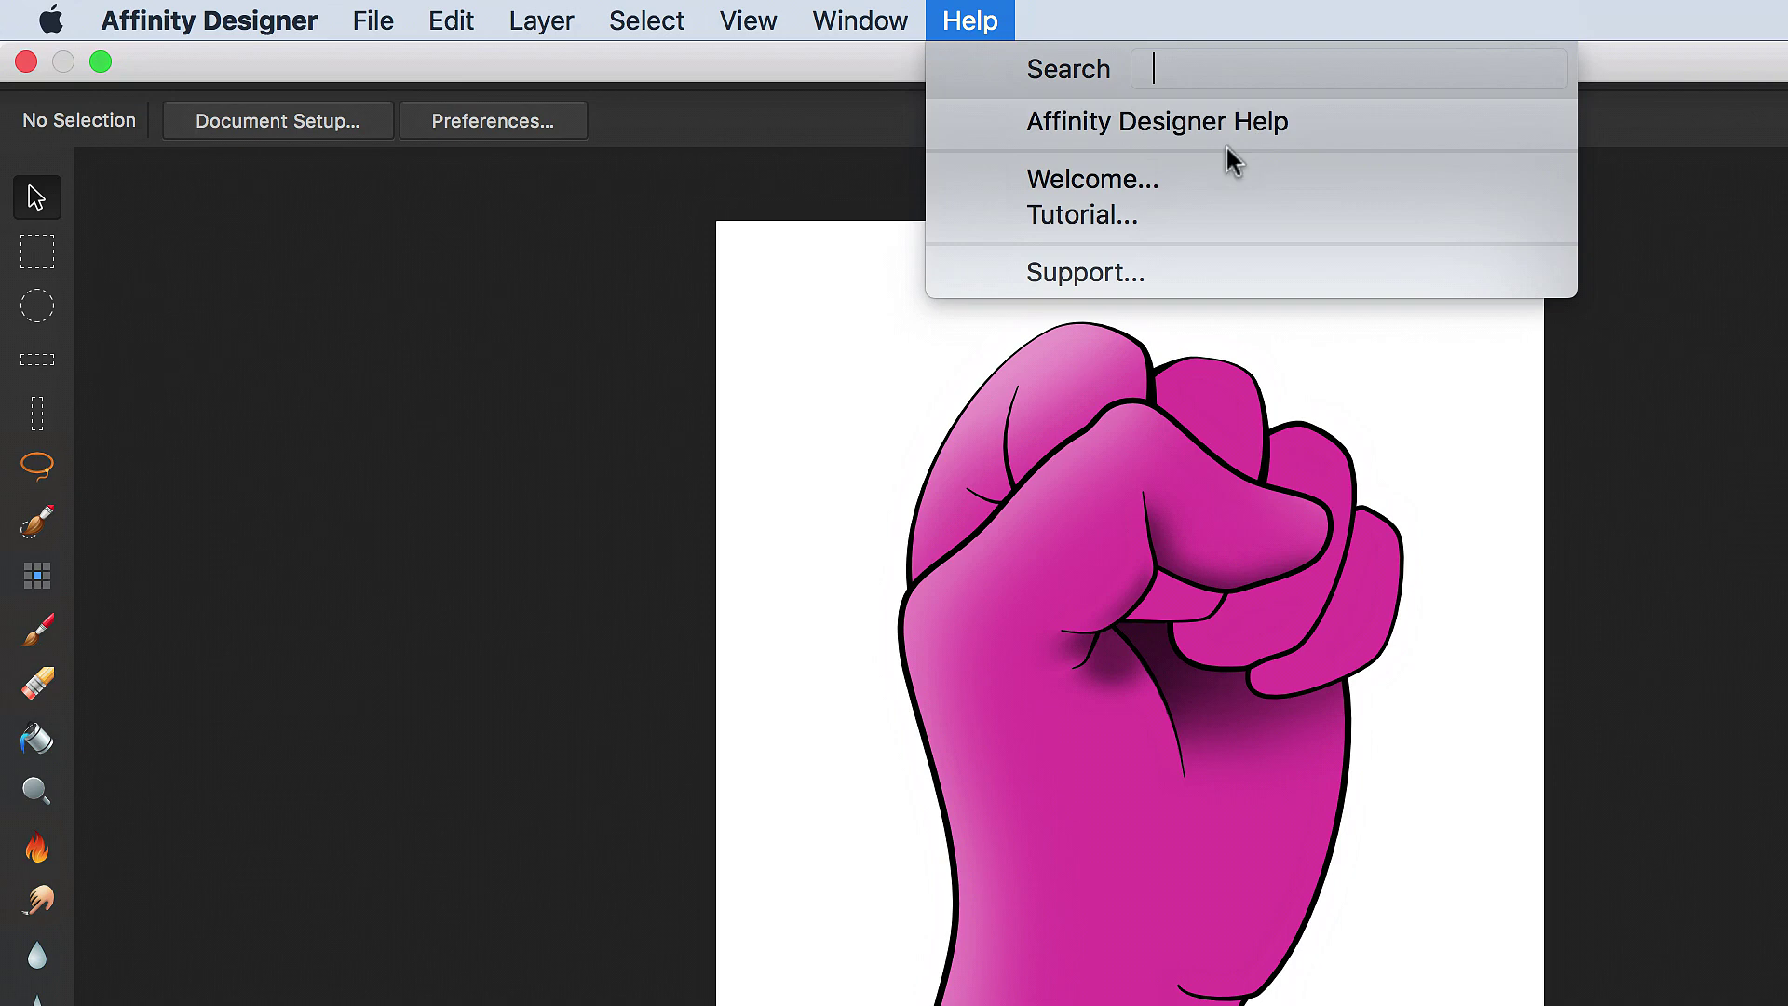